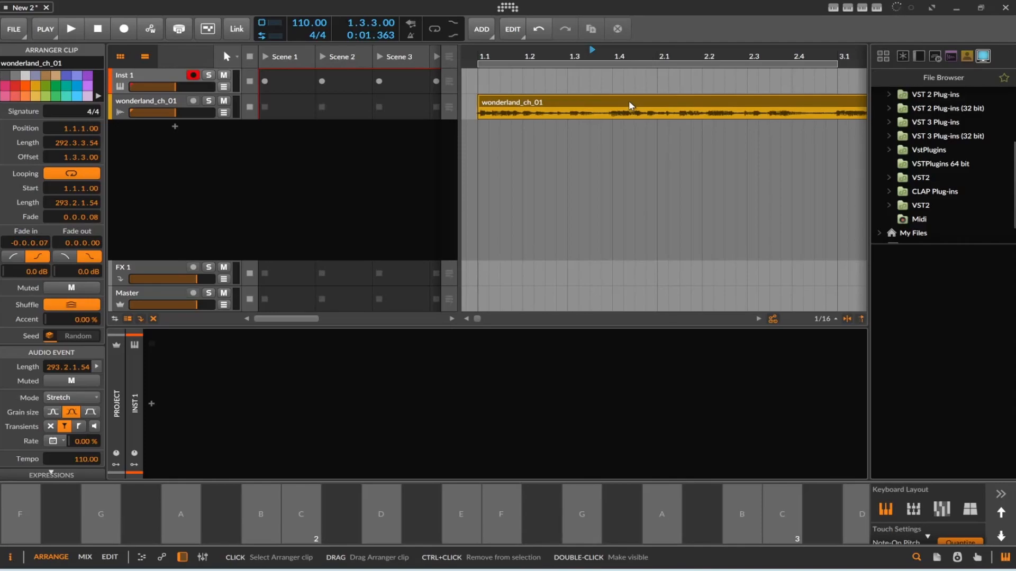
pyautogui.press('a')
pyautogui.press('s')
pyautogui.press('f')
pyautogui.press('a')
pyautogui.press('d')
pyautogui.press('g')
pyautogui.press('a')
pyautogui.press('s')
pyautogui.press('a')
pyautogui.press('s')
pyautogui.press('g')
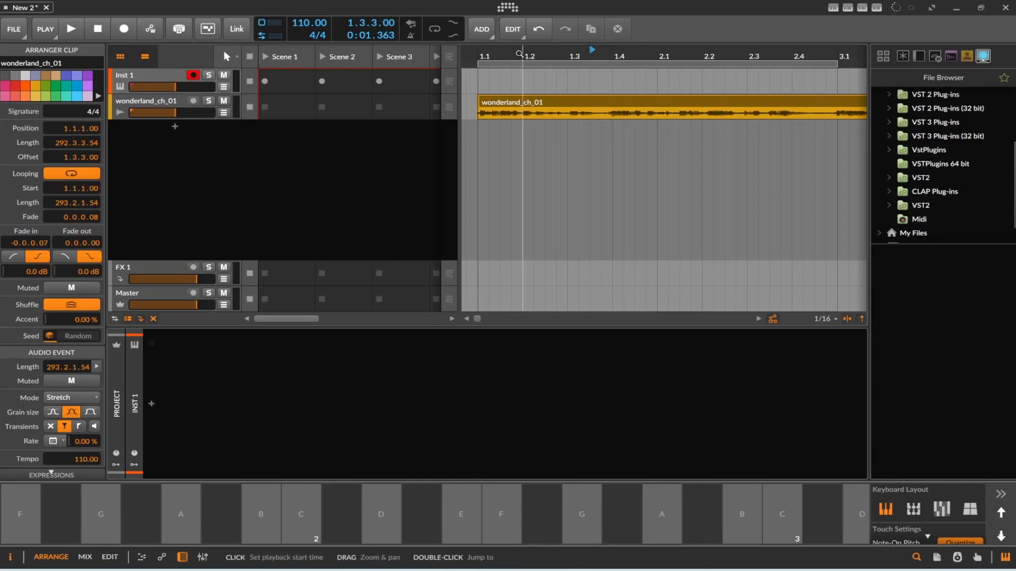
pyautogui.press('a')
pyautogui.press('d')
pyautogui.press('f')
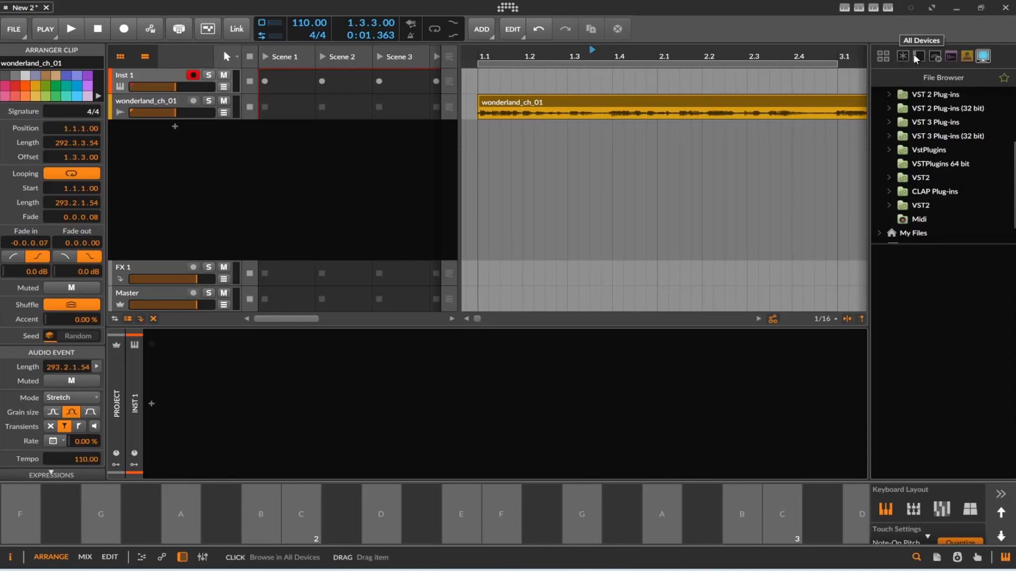
# - Search all devices for "poly" and add Poly Grid to the Inst 1 track's device chain
pyautogui.click(917, 56)
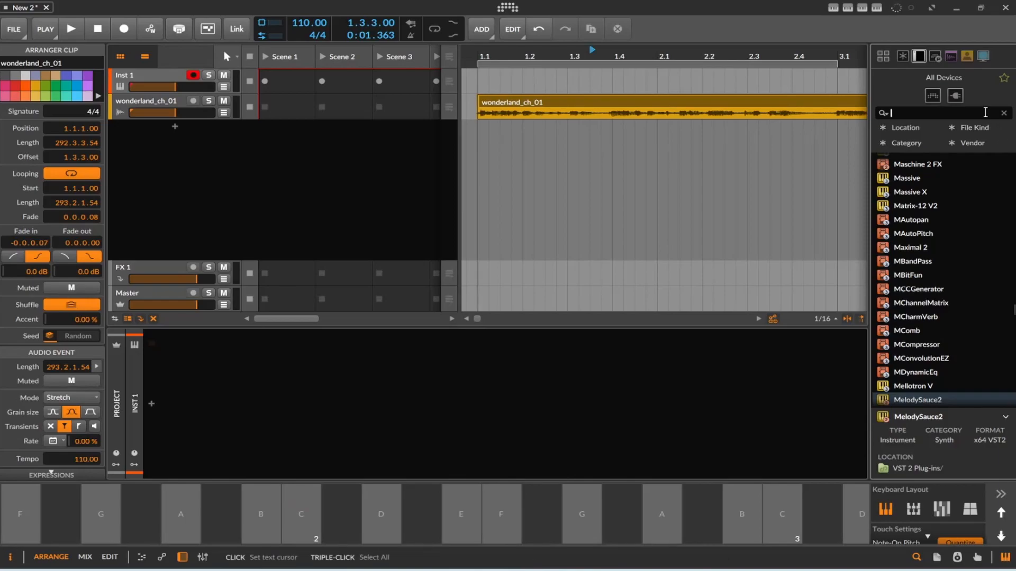
pyautogui.click(985, 113)
pyautogui.write('poly')
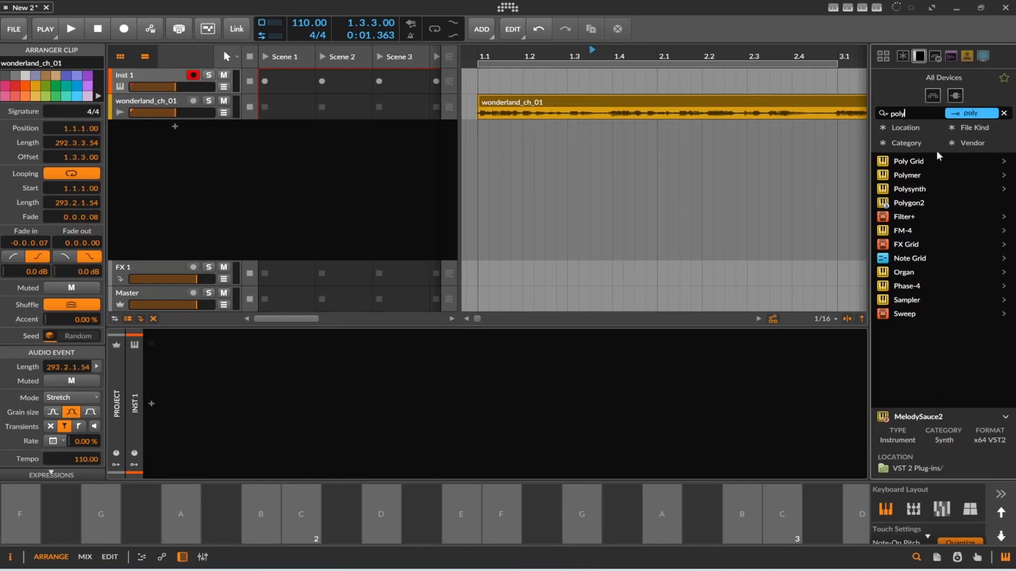
pyautogui.moveTo(910, 161); pyautogui.dragTo(477, 348)
pyautogui.moveTo(382, 398); pyautogui.dragTo(382, 399)
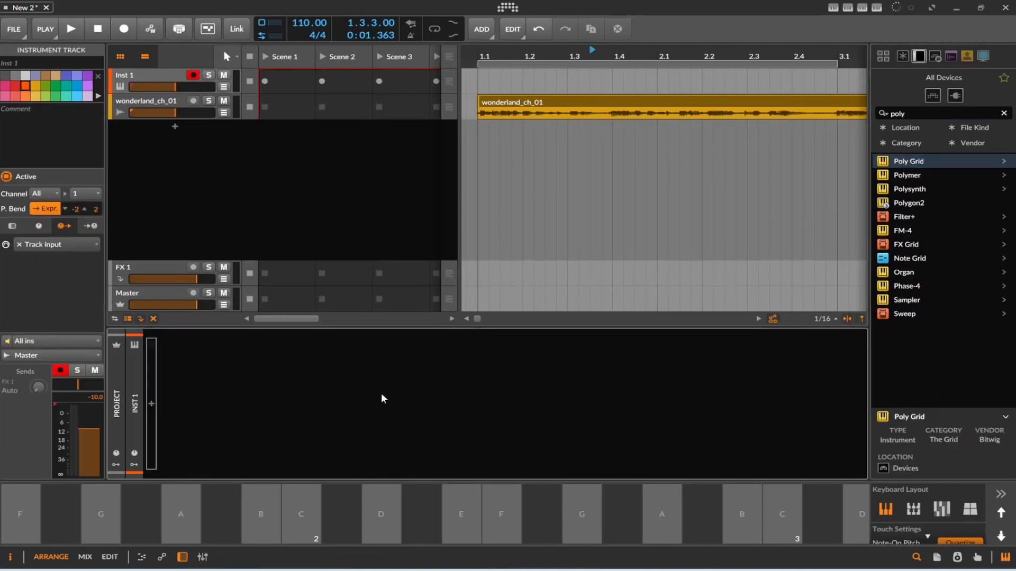
pyautogui.click(328, 459)
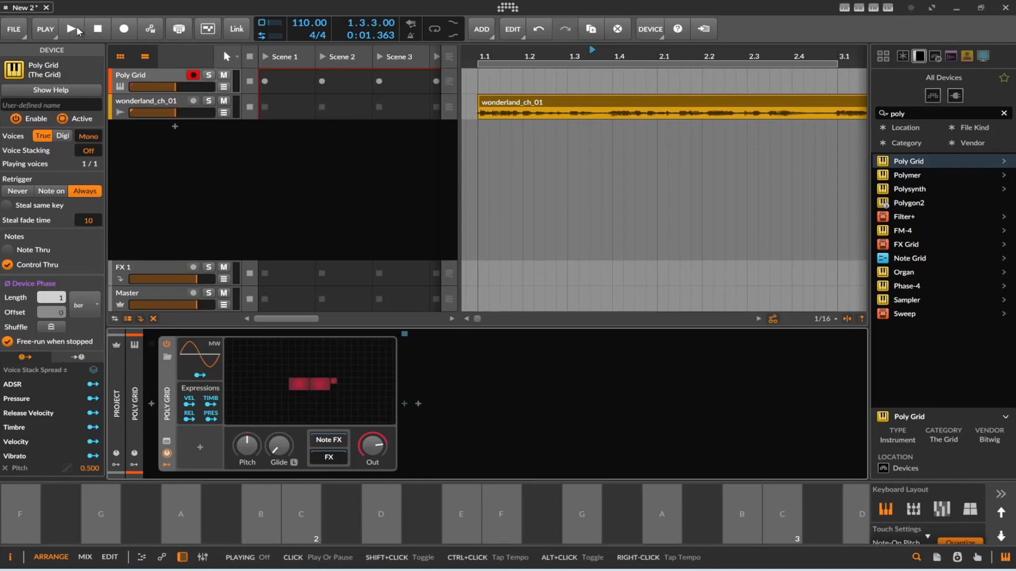
# - Listen to the arrangement's opening bars, restarting once from the beginning, and stop playback
pyautogui.press('space')
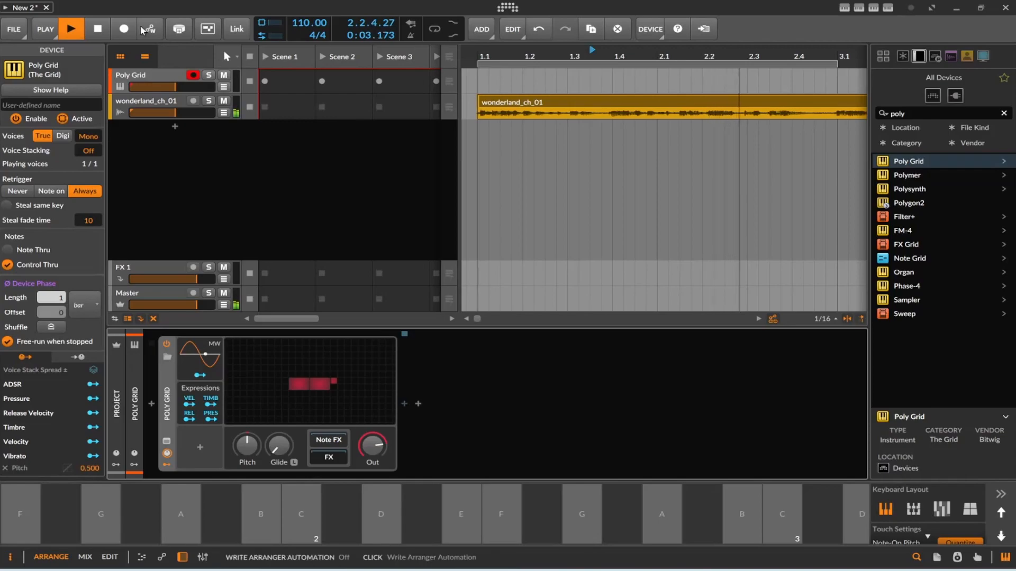
pyautogui.click(100, 29)
pyautogui.click(99, 28)
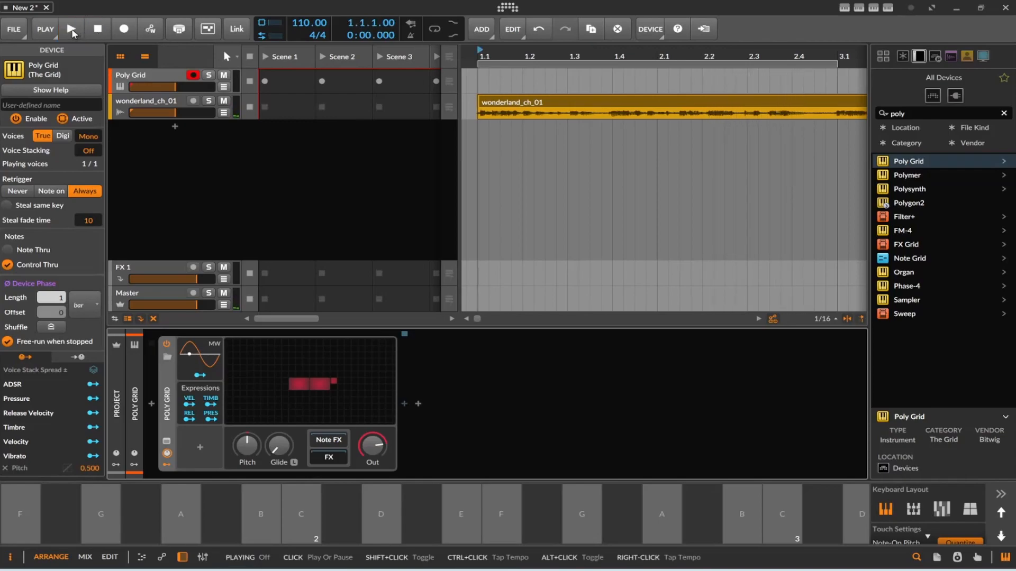
pyautogui.press('space')
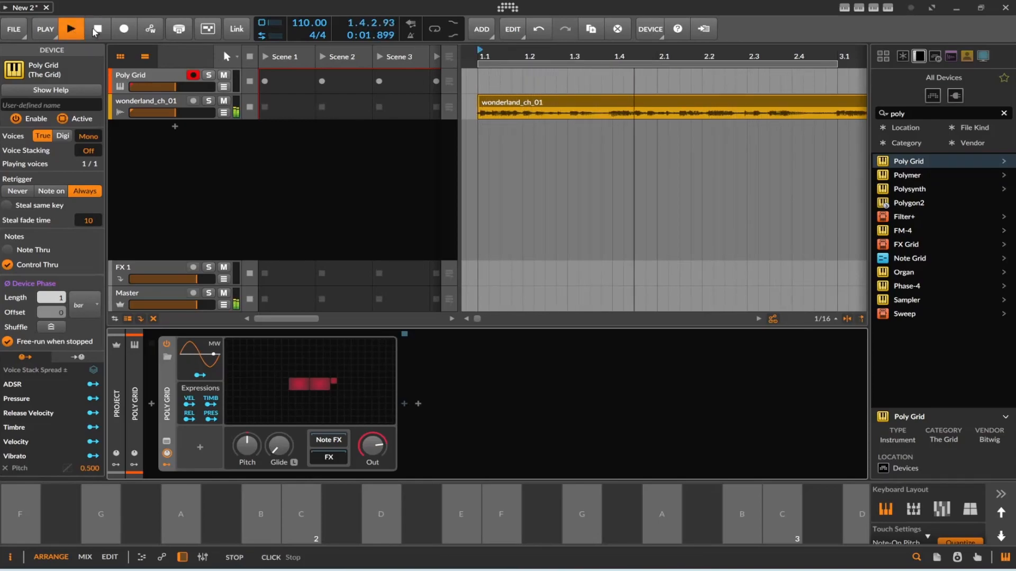
pyautogui.click(95, 32)
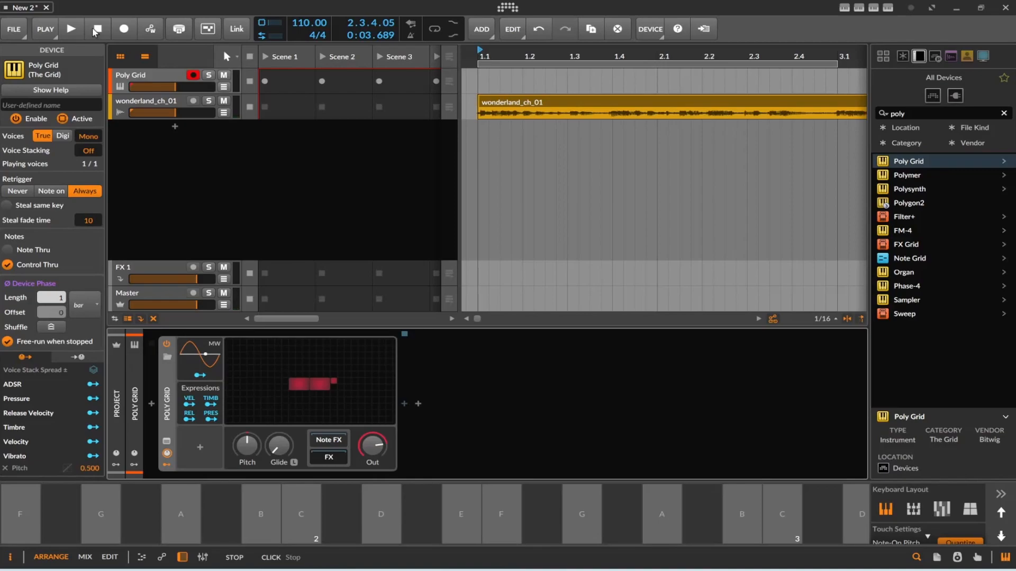
pyautogui.click(94, 32)
# - Move Poly Grid onto the wonderland_ch_01 audio track and convert that track to a hybrid track
pyautogui.hotkey('ctrl', 'z')
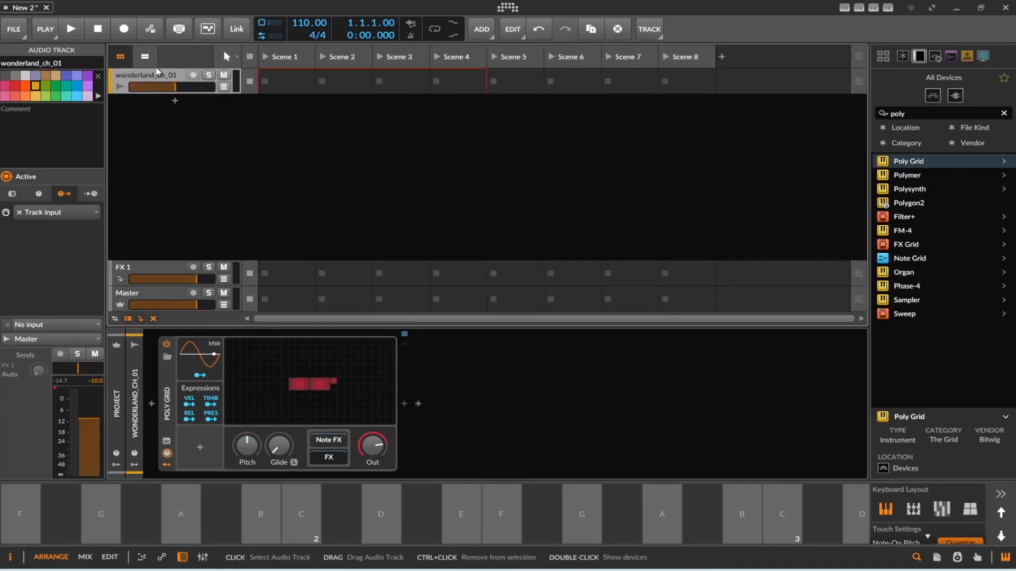
pyautogui.click(121, 57)
pyautogui.rightClick(135, 75)
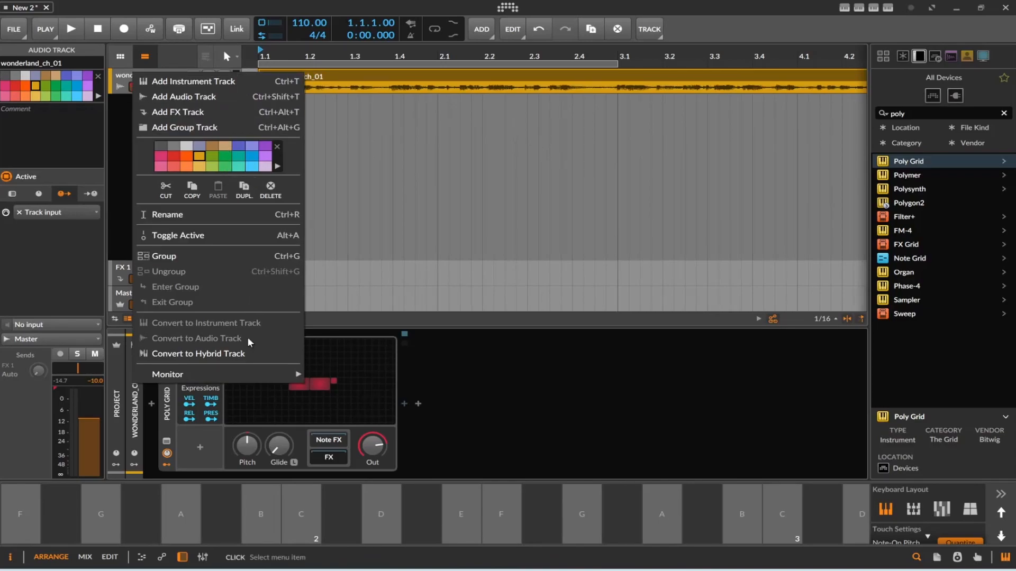
pyautogui.click(251, 354)
pyautogui.click(463, 420)
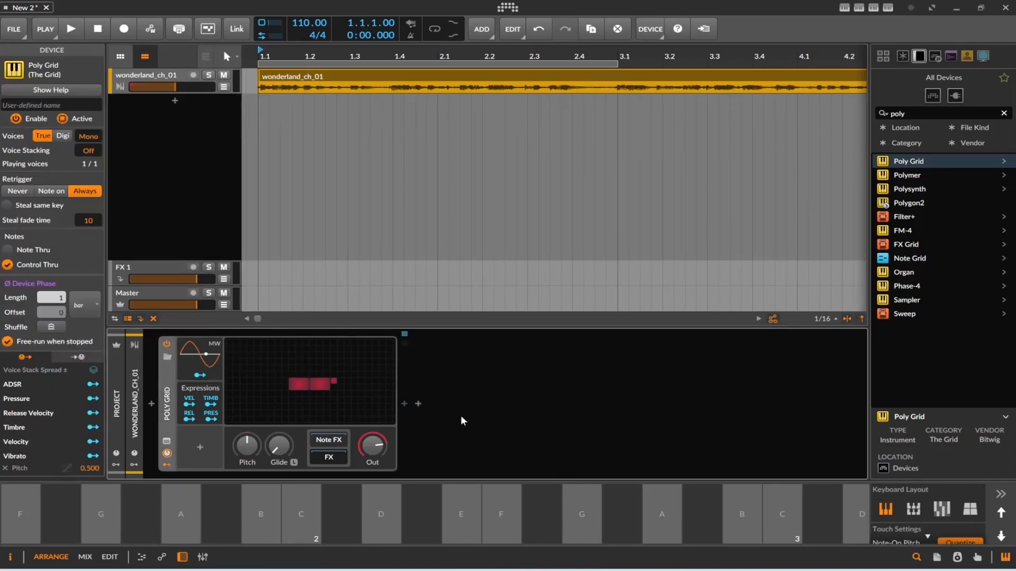
# - Switch off Poly Grid and set the wonderland_ch_01 hybrid track's input source to All ins
pyautogui.rightClick(171, 83)
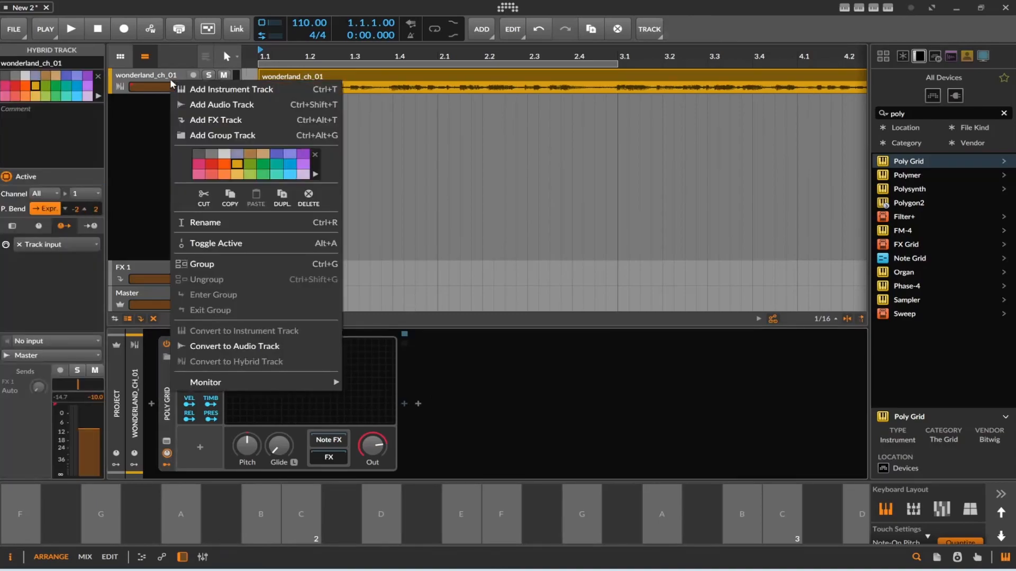
pyautogui.click(204, 385)
pyautogui.click(57, 340)
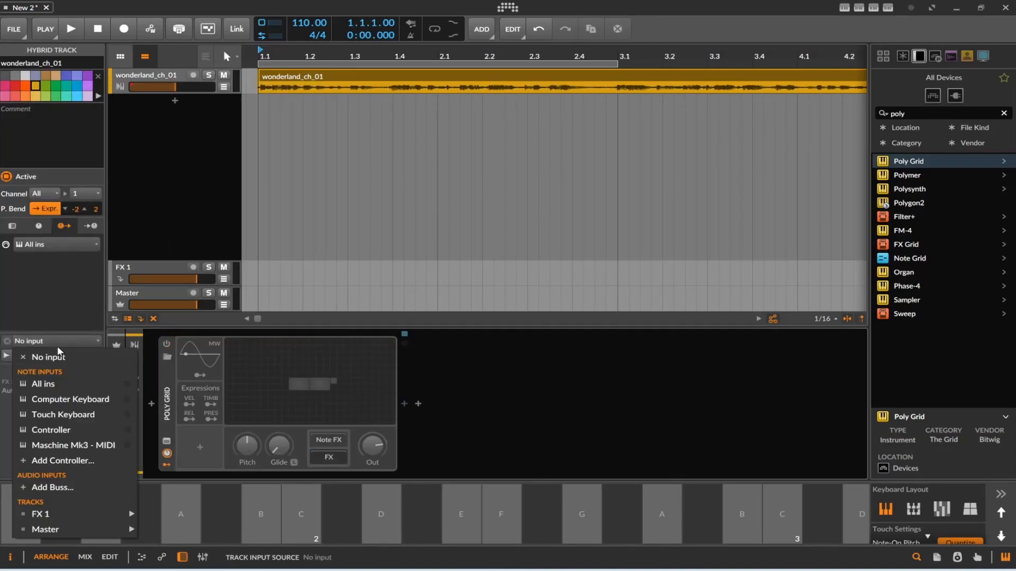
pyautogui.click(53, 384)
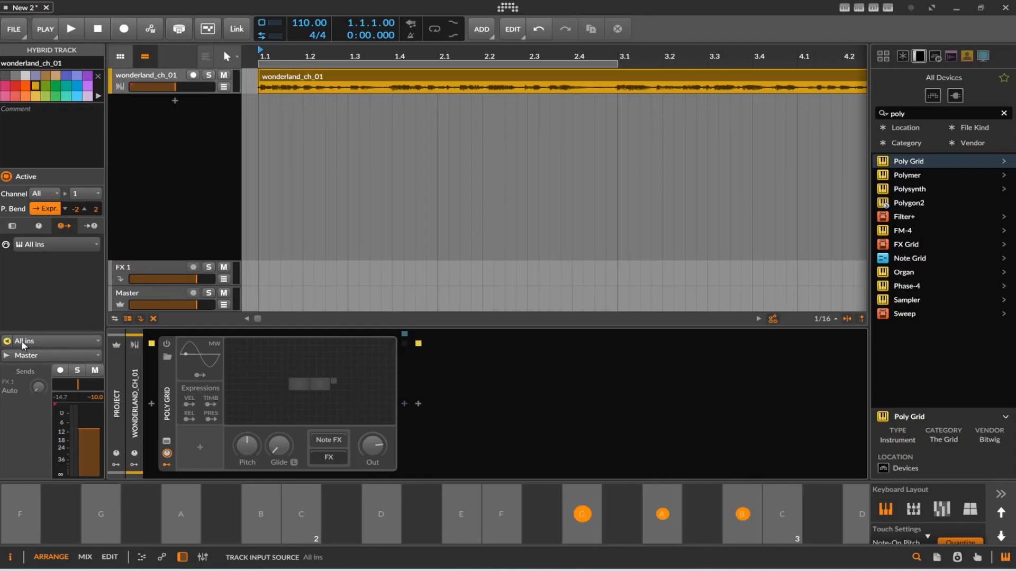
# - Select the wonderland_ch_01 track and listen to its clip with Poly Grid switched off
pyautogui.click(144, 78)
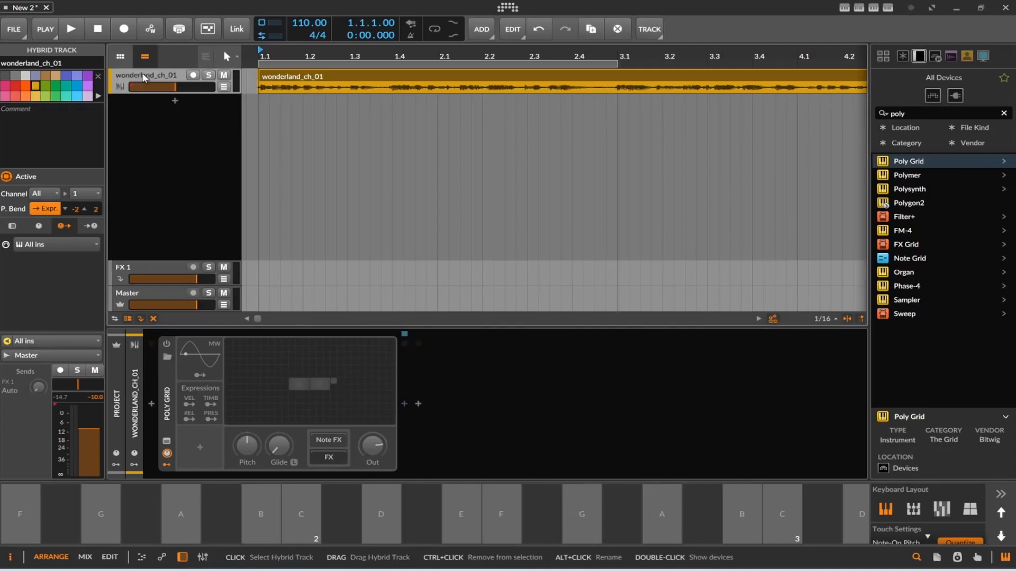
pyautogui.click(79, 29)
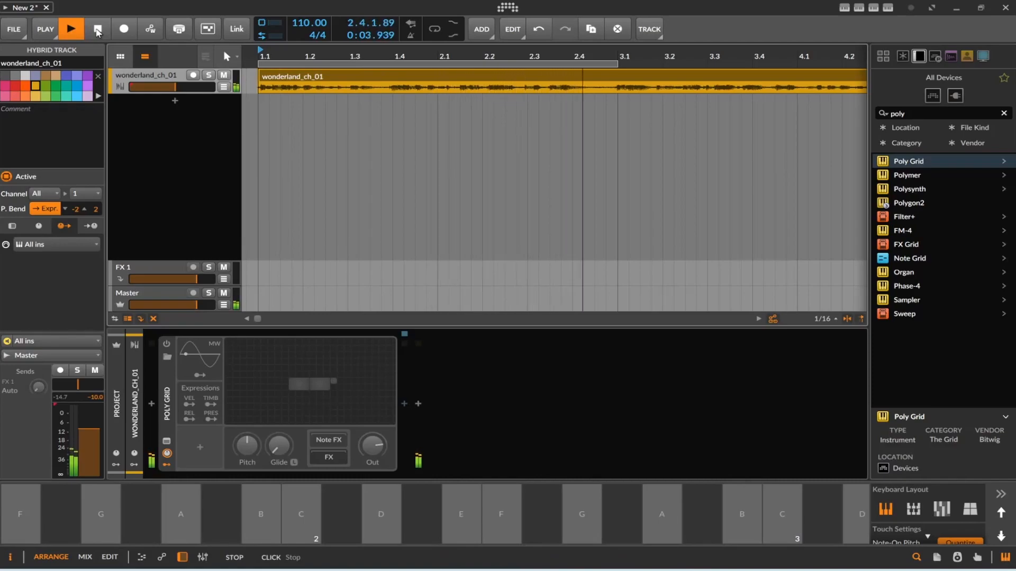
pyautogui.click(98, 31)
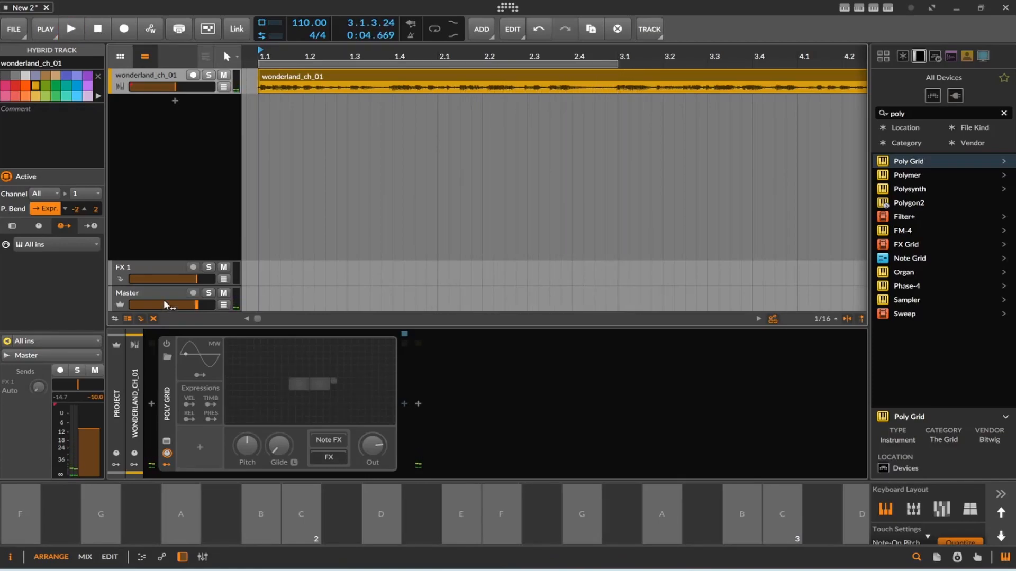
# - Switch Poly Grid back on and listen to the wonderland_ch_01 clip through it
pyautogui.click(167, 344)
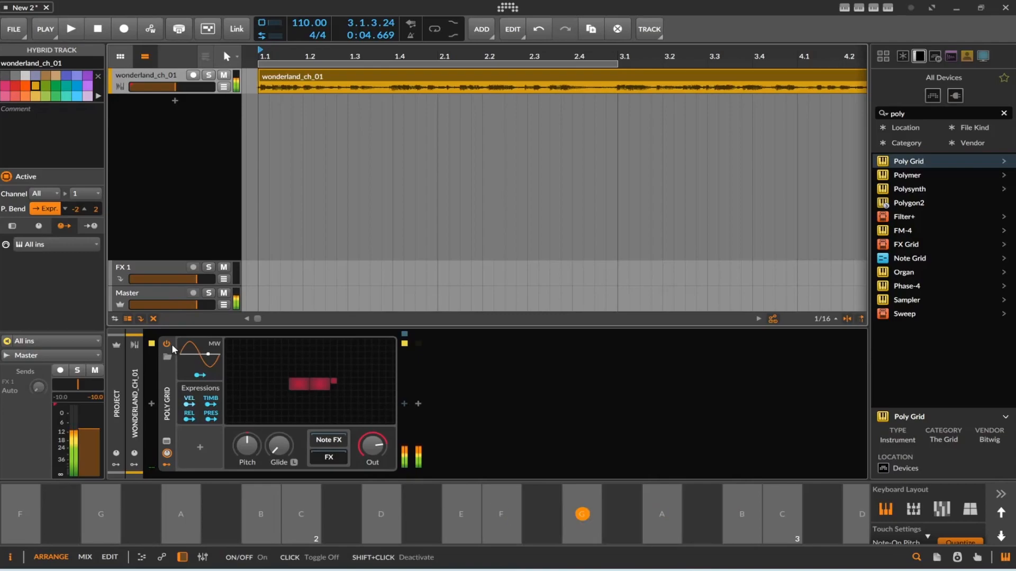
pyautogui.click(71, 30)
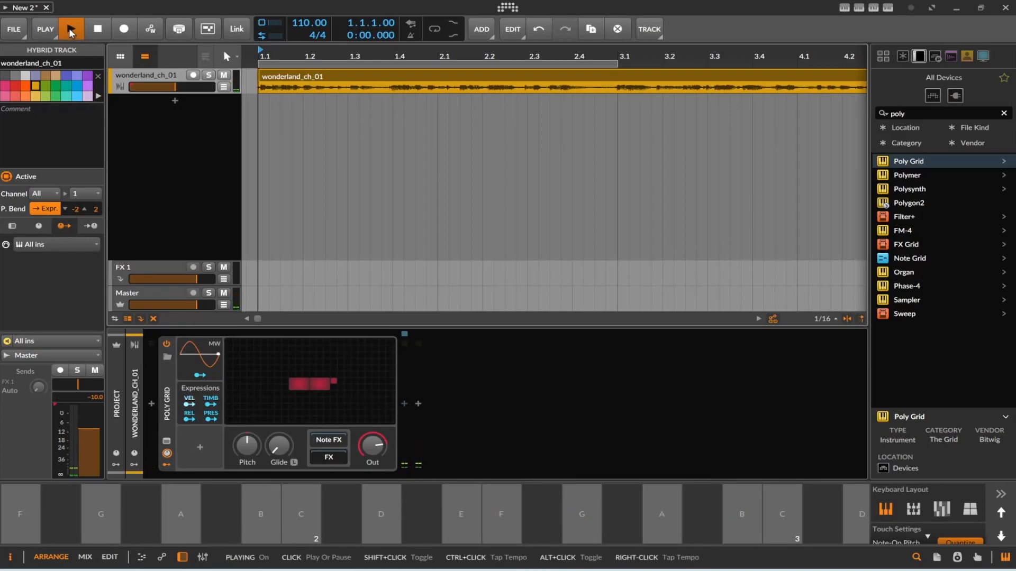
pyautogui.click(87, 30)
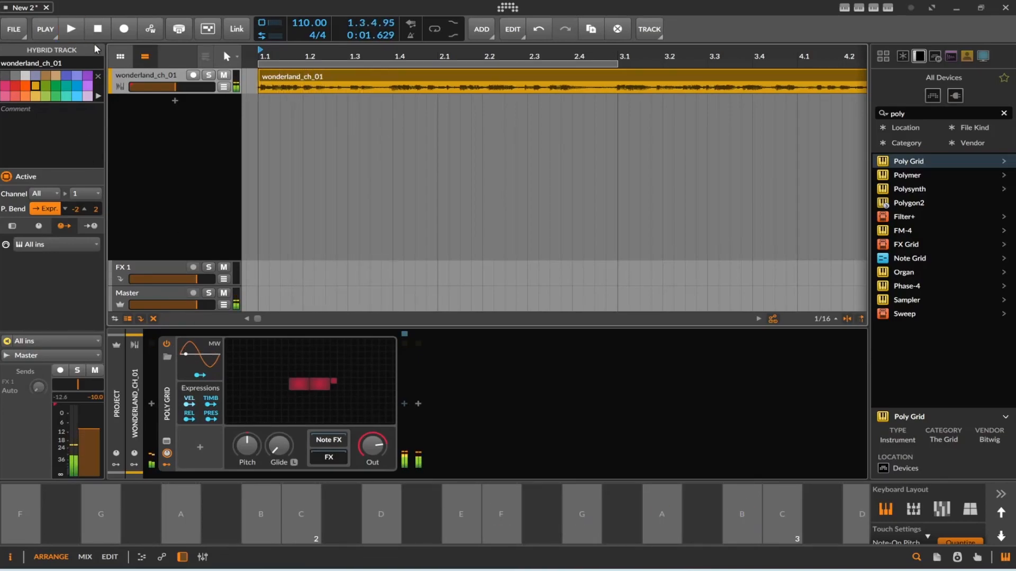
pyautogui.click(71, 29)
pyautogui.click(98, 29)
# - Open the Poly Grid patch and replace its Sine and ADSR modules with an Audio In wired directly to the Audio Out
pyautogui.doubleClick(267, 363)
pyautogui.scroll(-3, 494, 254)
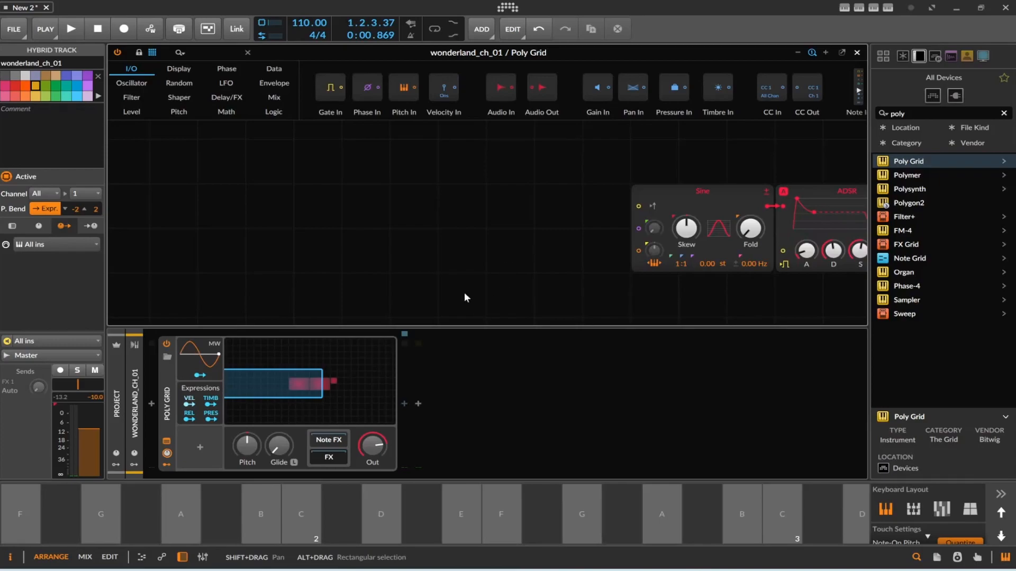
pyautogui.click(599, 286)
pyautogui.rightClick(547, 262)
pyautogui.press('Escape')
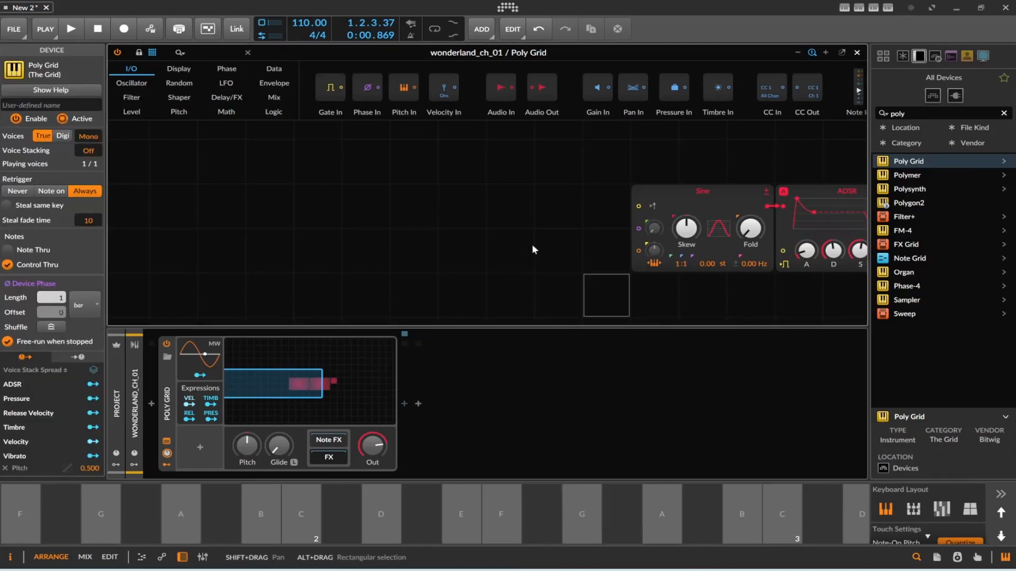
pyautogui.click(433, 180)
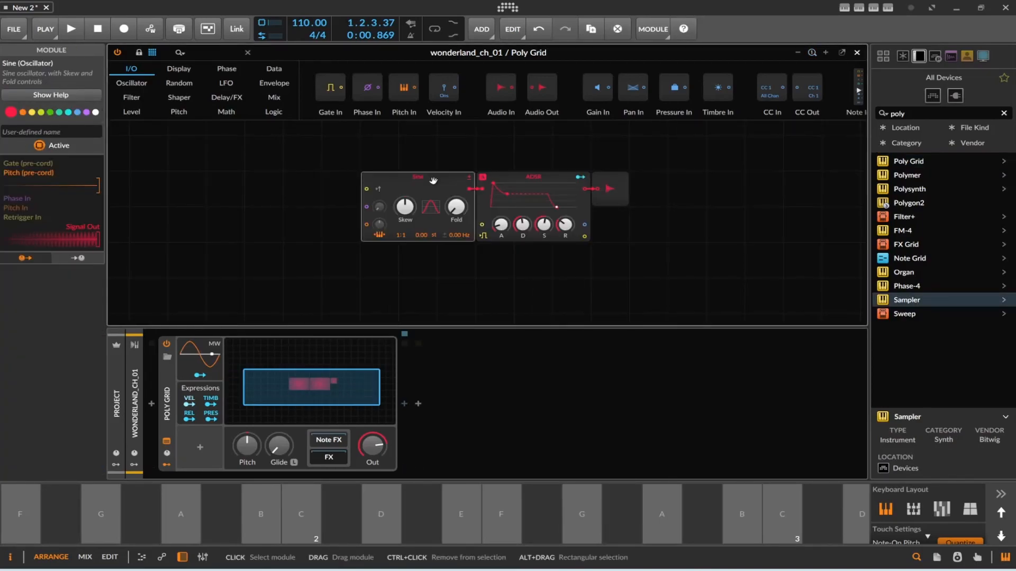
pyautogui.press('Delete')
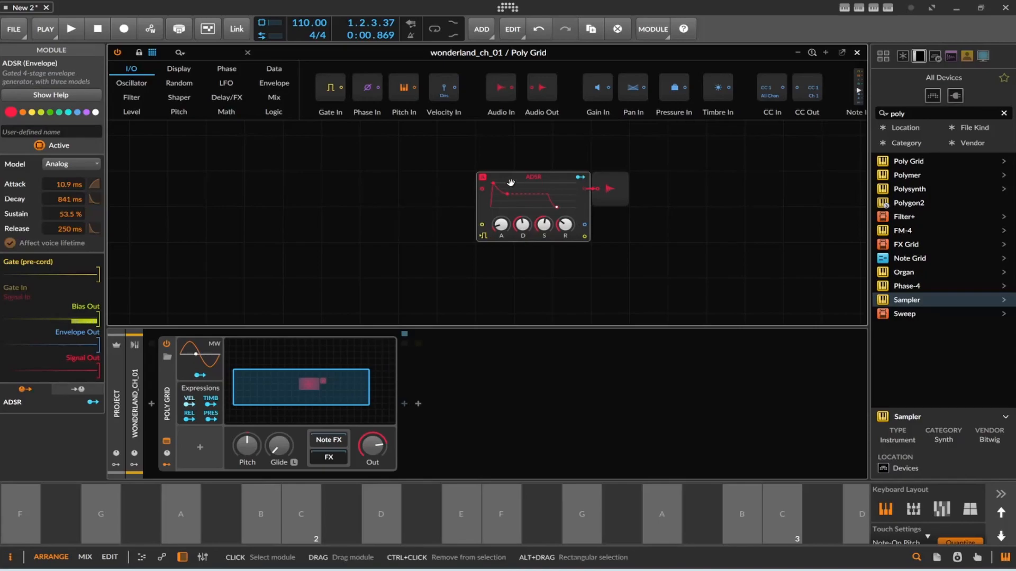
pyautogui.press('Delete')
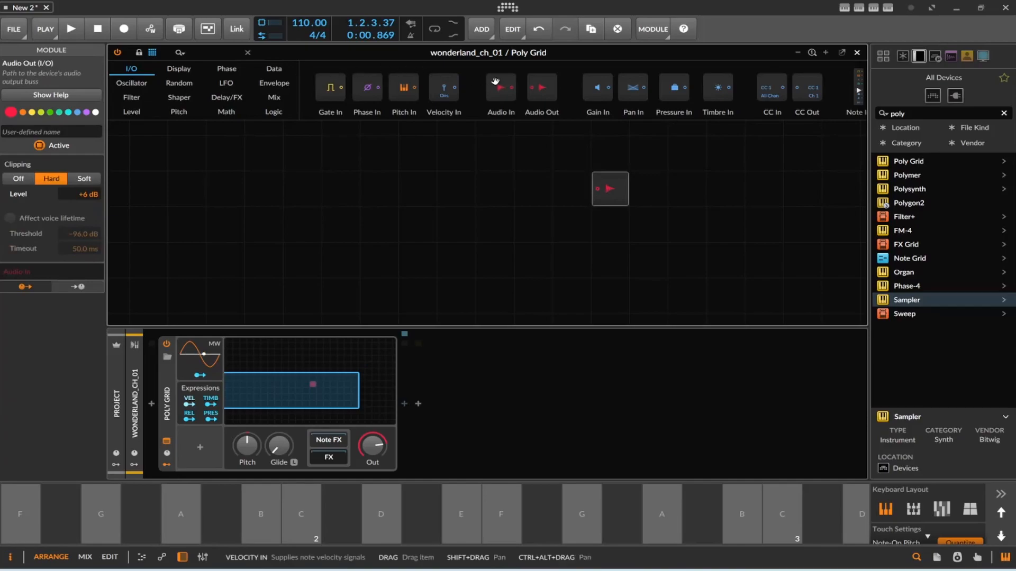
pyautogui.moveTo(501, 87); pyautogui.dragTo(594, 189)
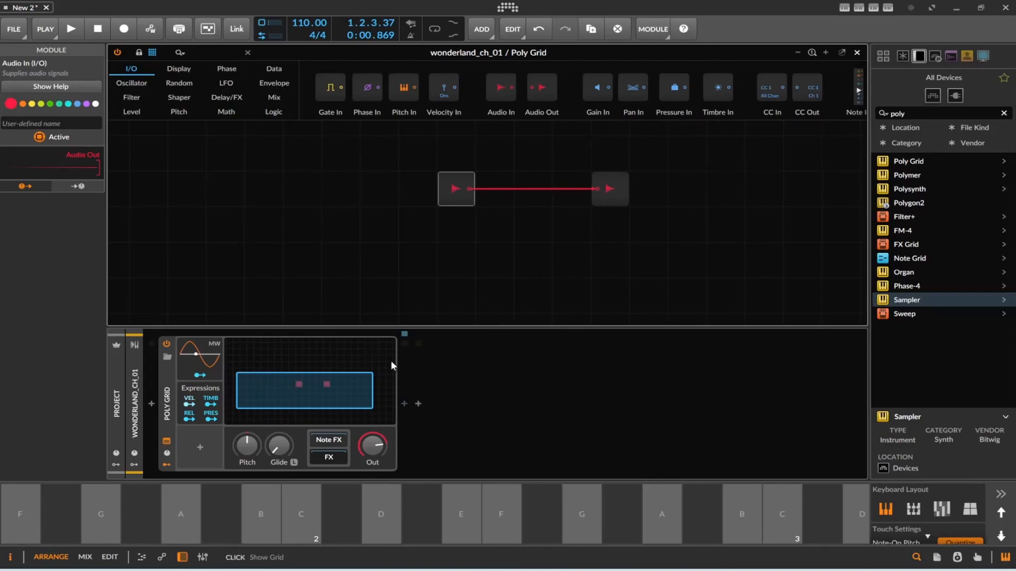
pyautogui.moveTo(453, 191); pyautogui.dragTo(416, 191)
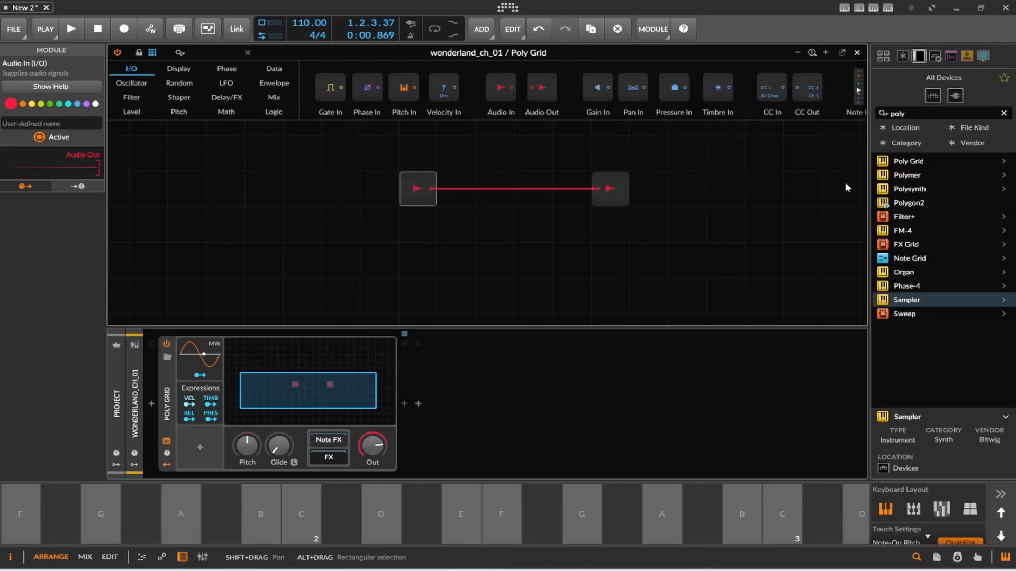
pyautogui.click(879, 114)
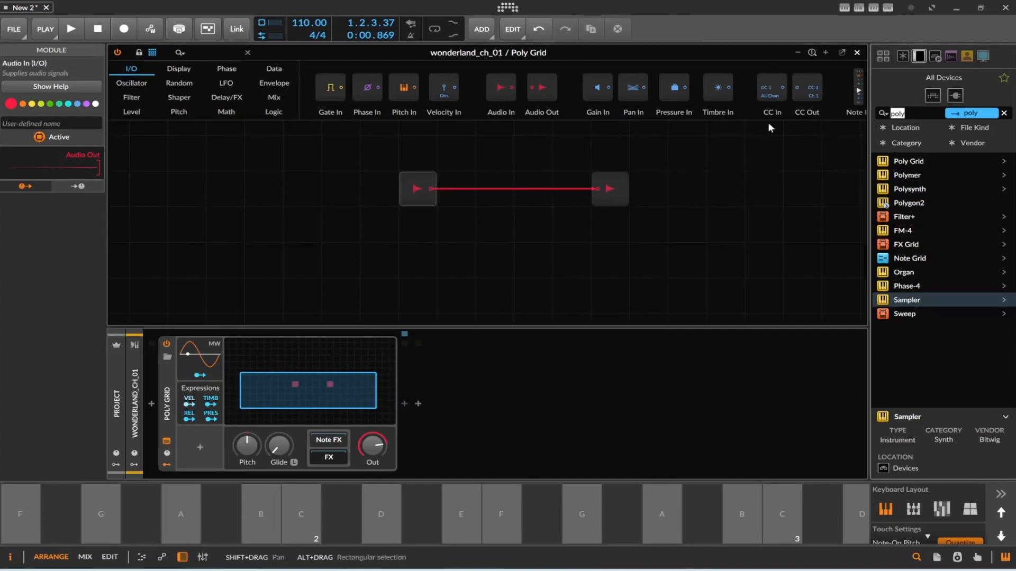
pyautogui.press('BackSpace')
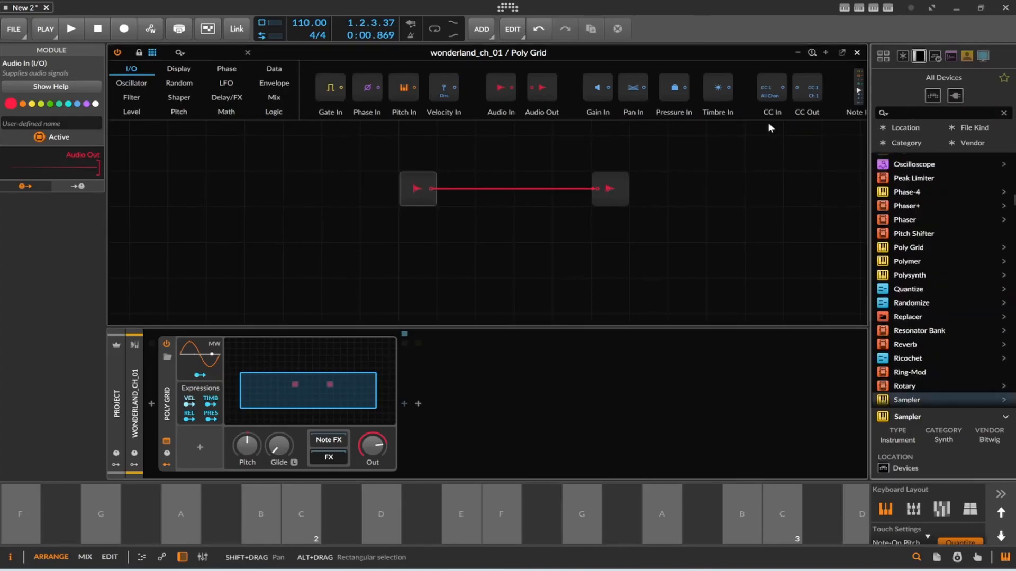
pyautogui.write('del')
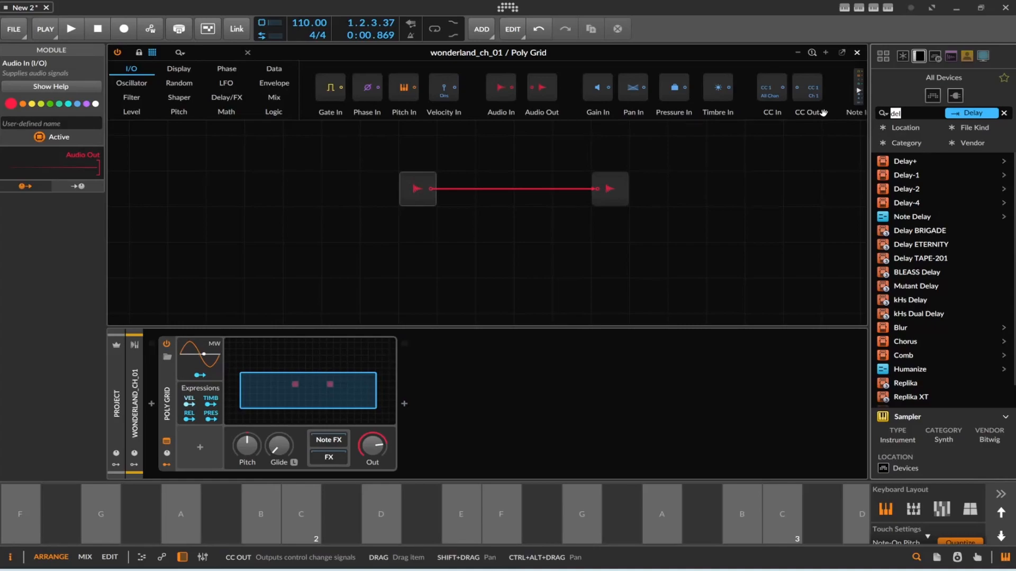
# - Search the devices for "lay" and add an FX Layer to Poly Grid's FX chain
pyautogui.write('la')
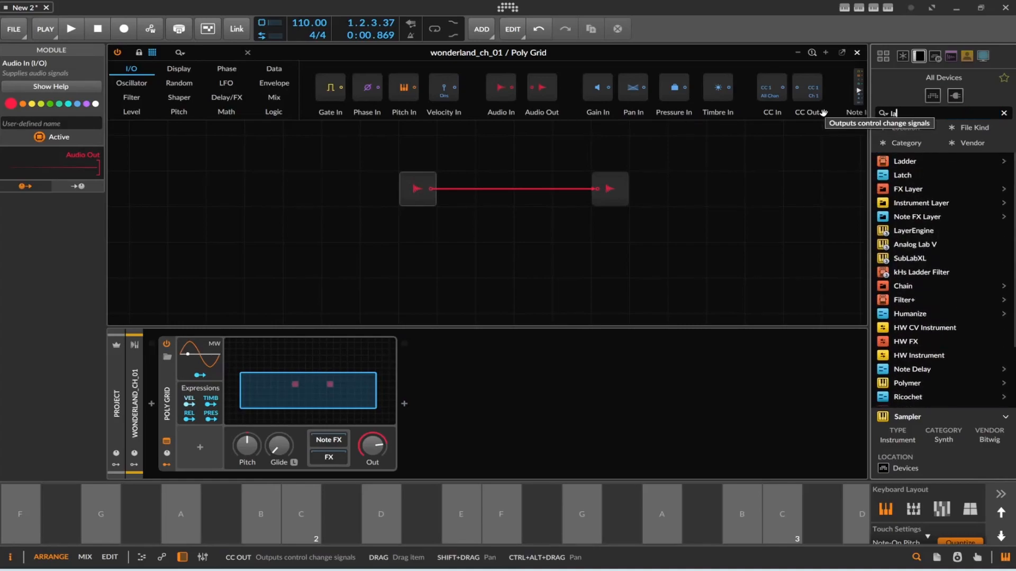
pyautogui.write('y')
pyautogui.moveTo(916, 158); pyautogui.dragTo(420, 417)
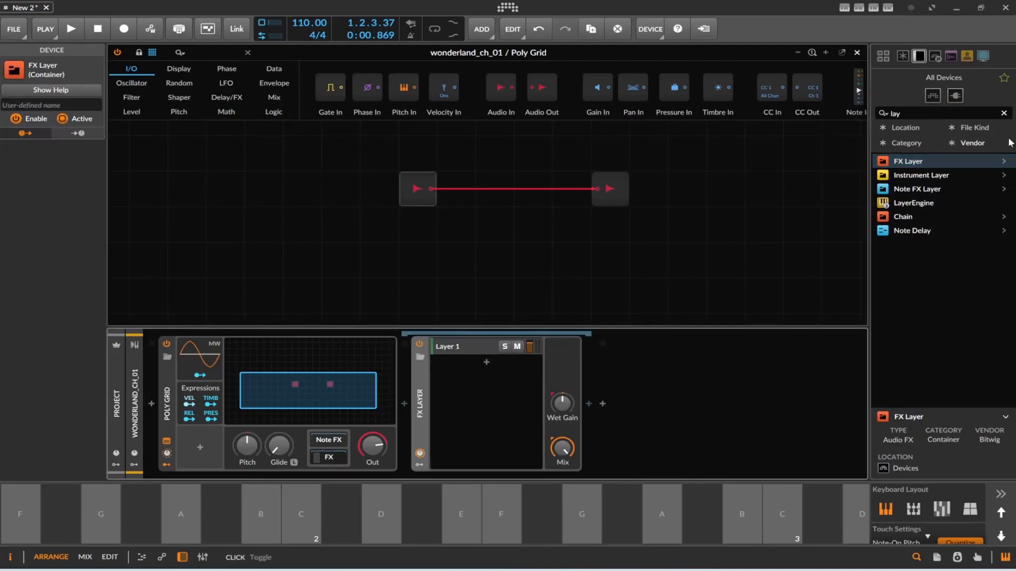
# - Search the devices for "del" and add Delay+ as a new layer in the FX Layer
pyautogui.click(1003, 113)
pyautogui.scroll(10, 974, 189)
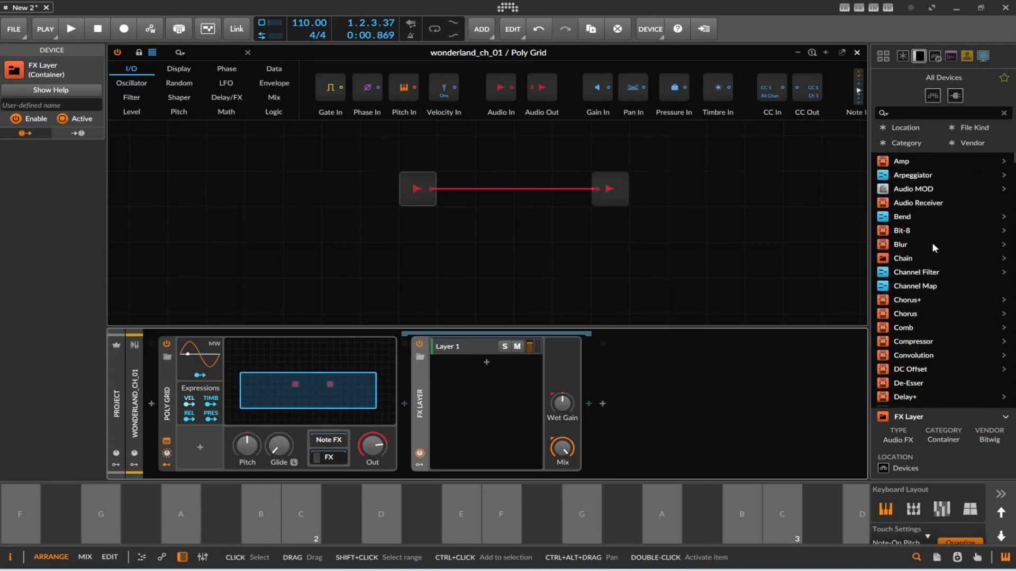
pyautogui.click(904, 127)
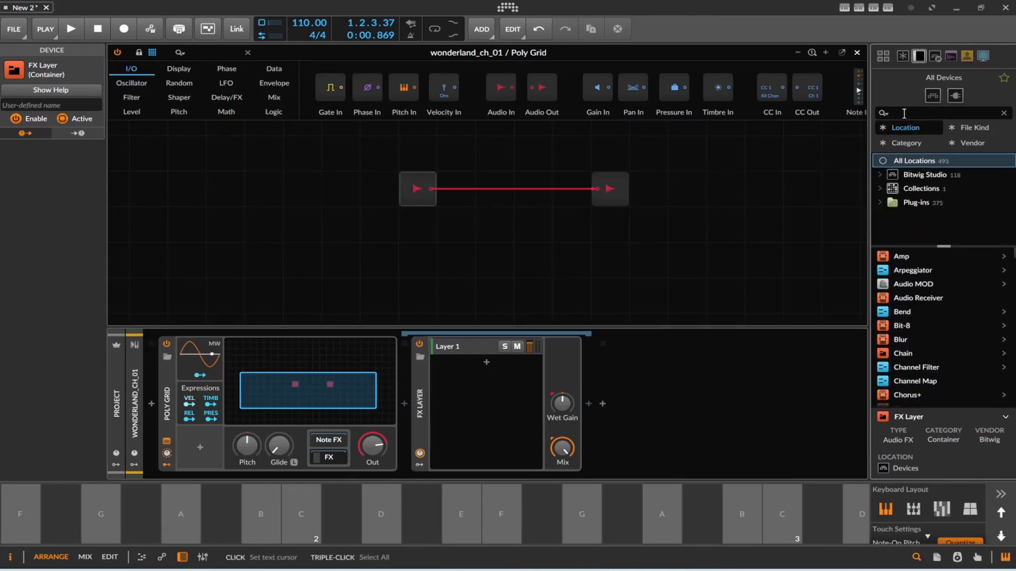
pyautogui.write('del')
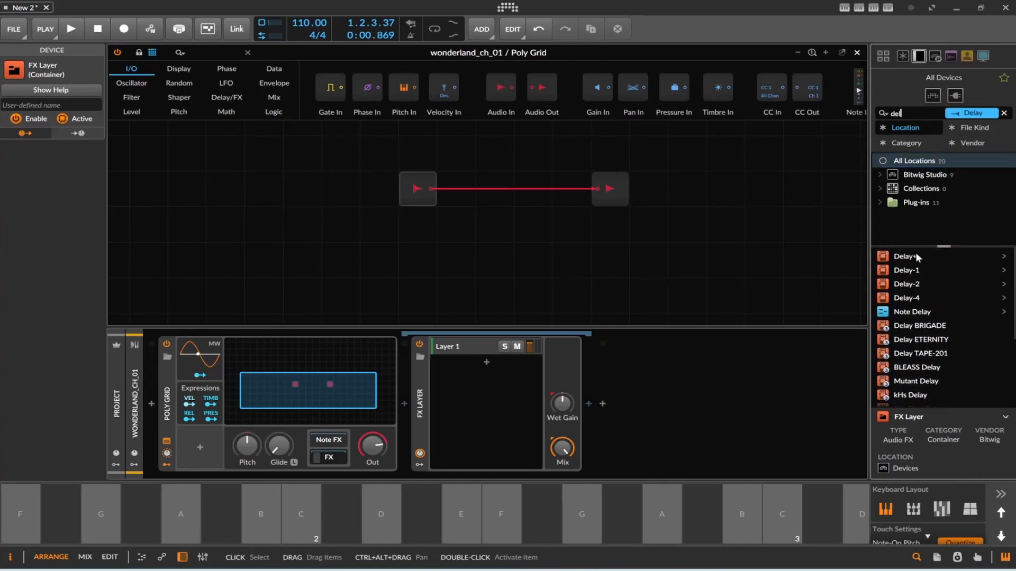
pyautogui.moveTo(926, 257); pyautogui.dragTo(478, 348)
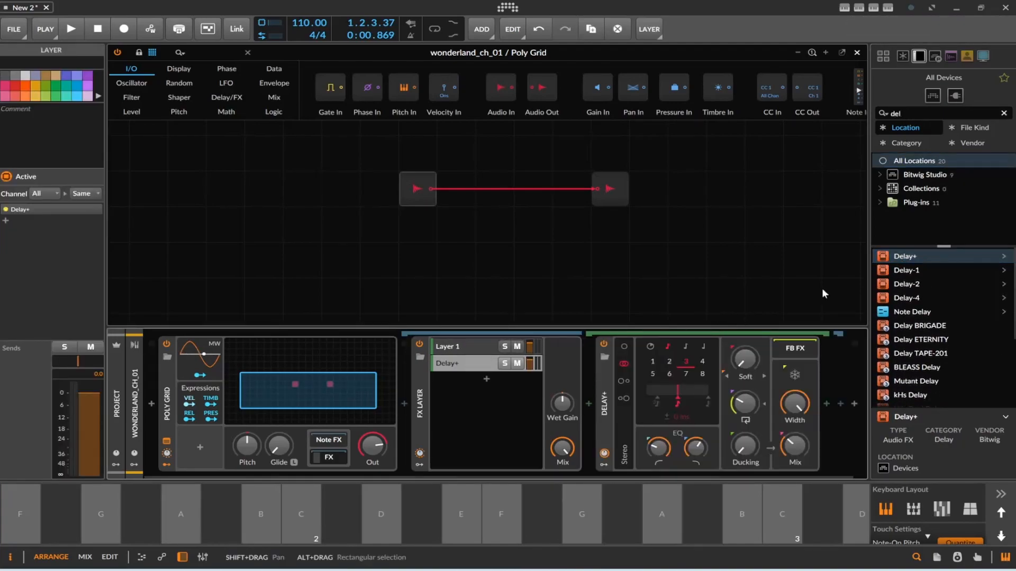
# - Search the devices for "va" and add ValhallaSupermassive as another layer in the FX Layer
pyautogui.click(928, 111)
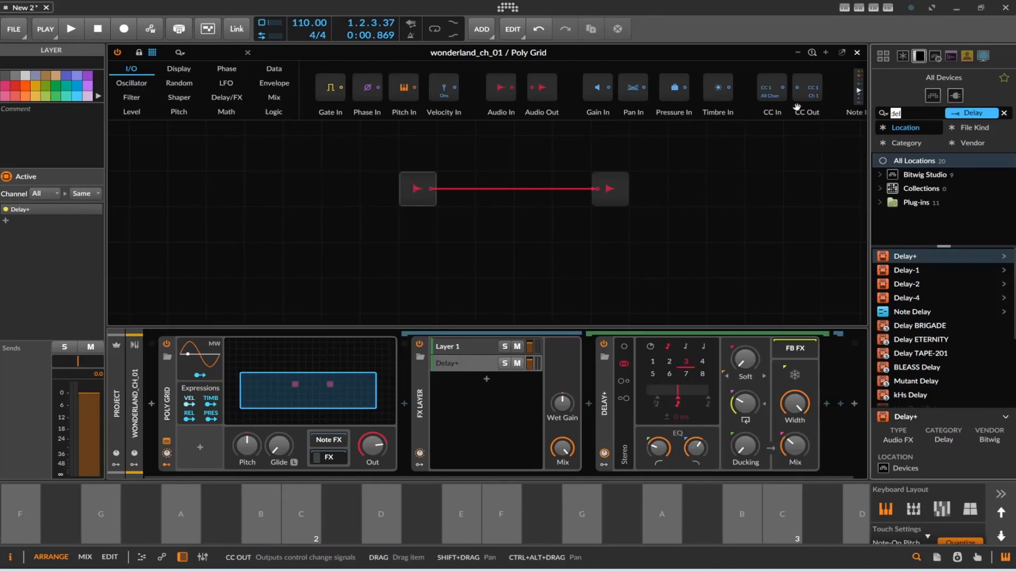
pyautogui.write('va')
pyautogui.moveTo(928, 270); pyautogui.dragTo(486, 373)
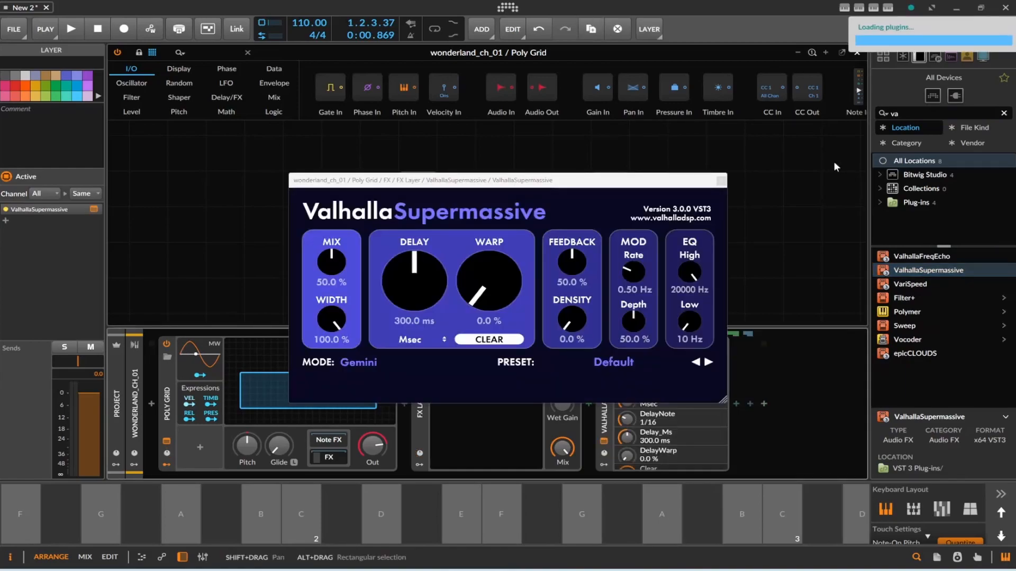
# - Close the ValhallaSupermassive window, search the devices for "art" and add Efx FRAGMENTS as another layer in the FX Layer
pyautogui.click(882, 114)
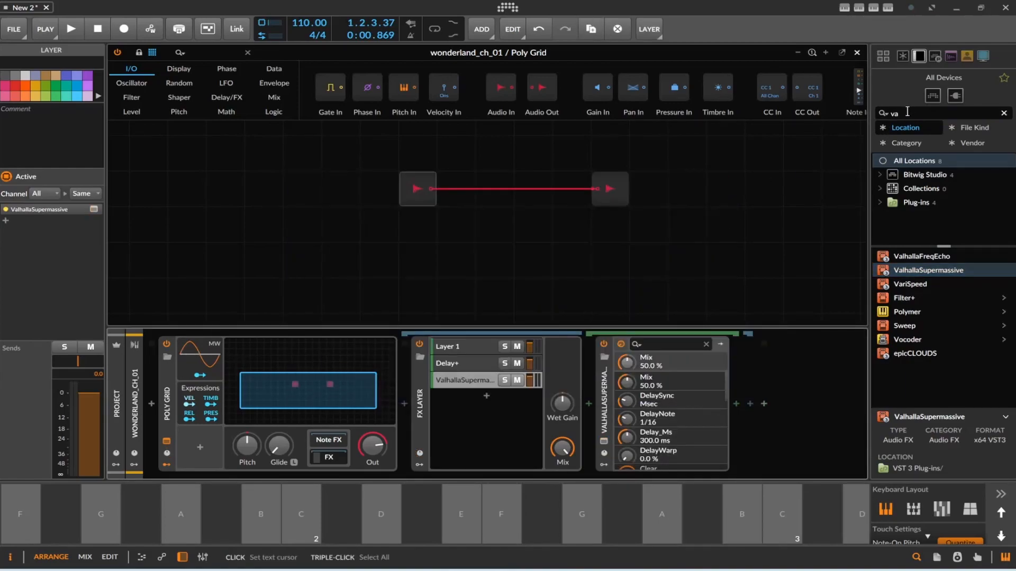
pyautogui.press('BackSpace')
pyautogui.press('BackSpace')
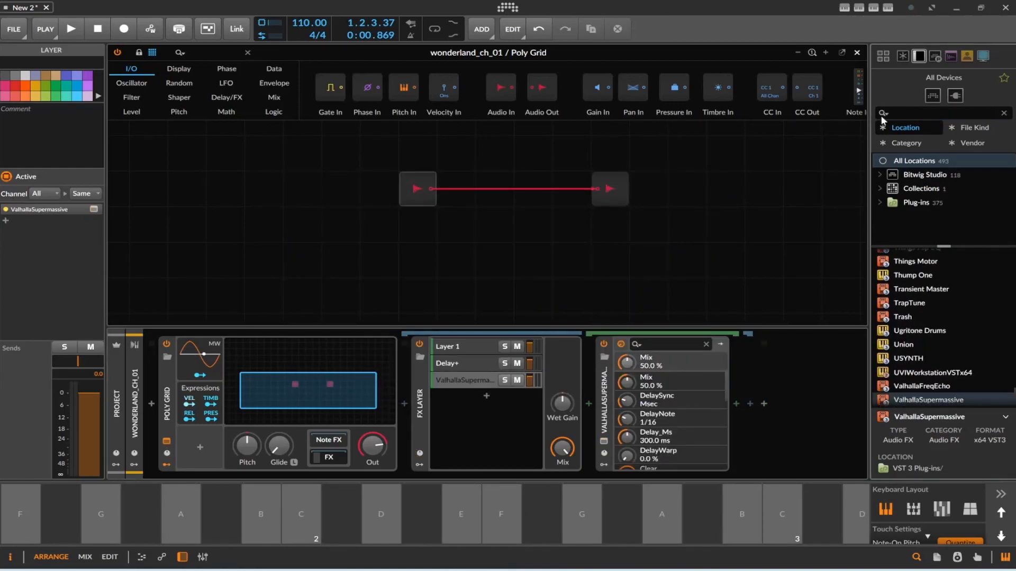
pyautogui.write('art')
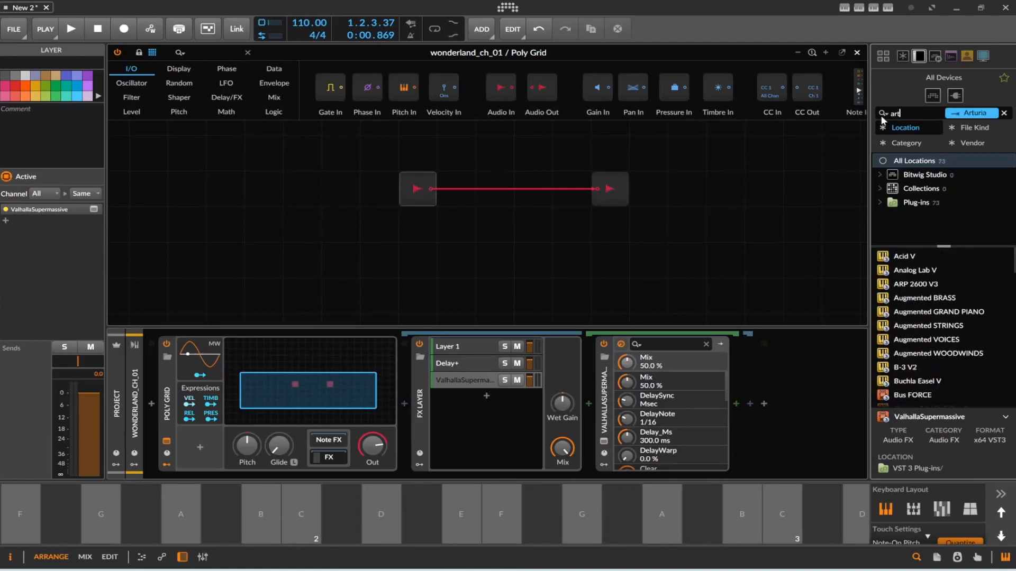
pyautogui.scroll(-4, 986, 292)
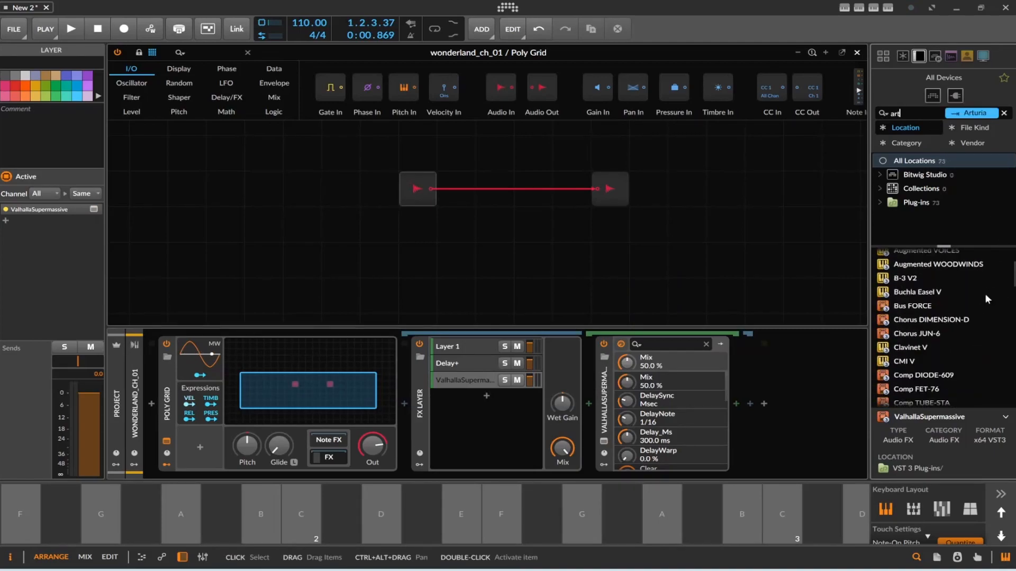
pyautogui.scroll(-6, 985, 294)
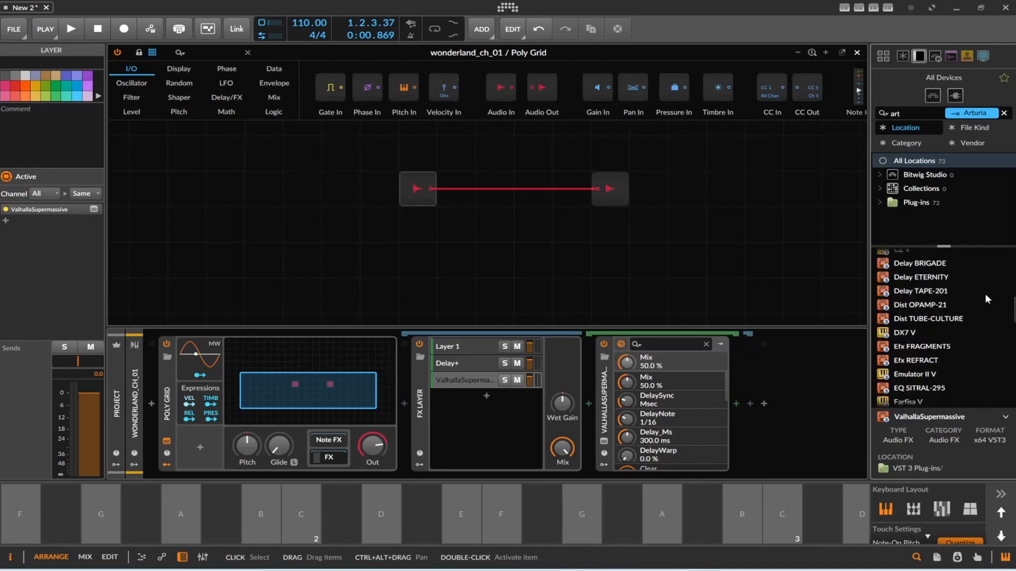
pyautogui.click(902, 318)
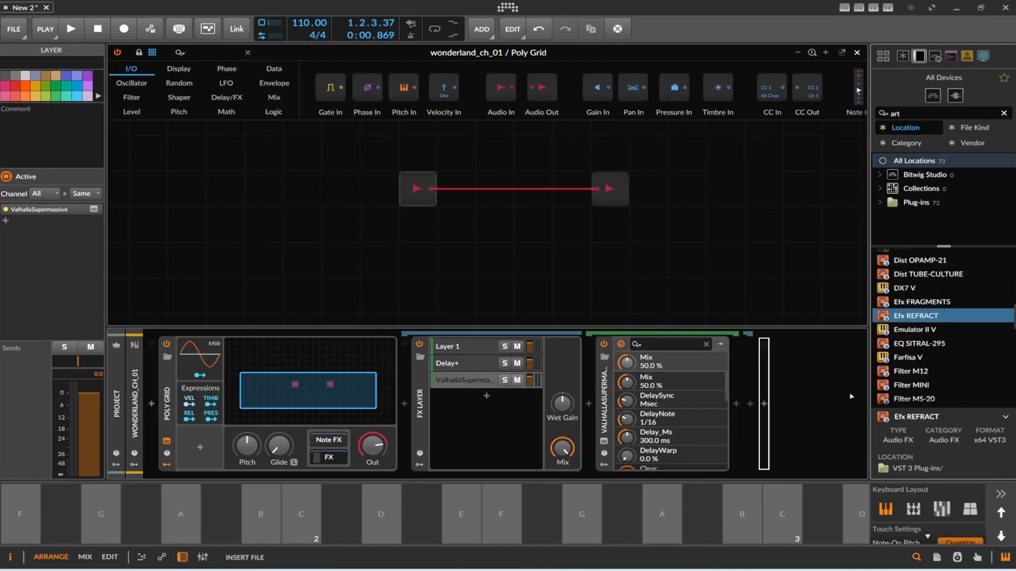
pyautogui.moveTo(908, 306); pyautogui.dragTo(517, 404)
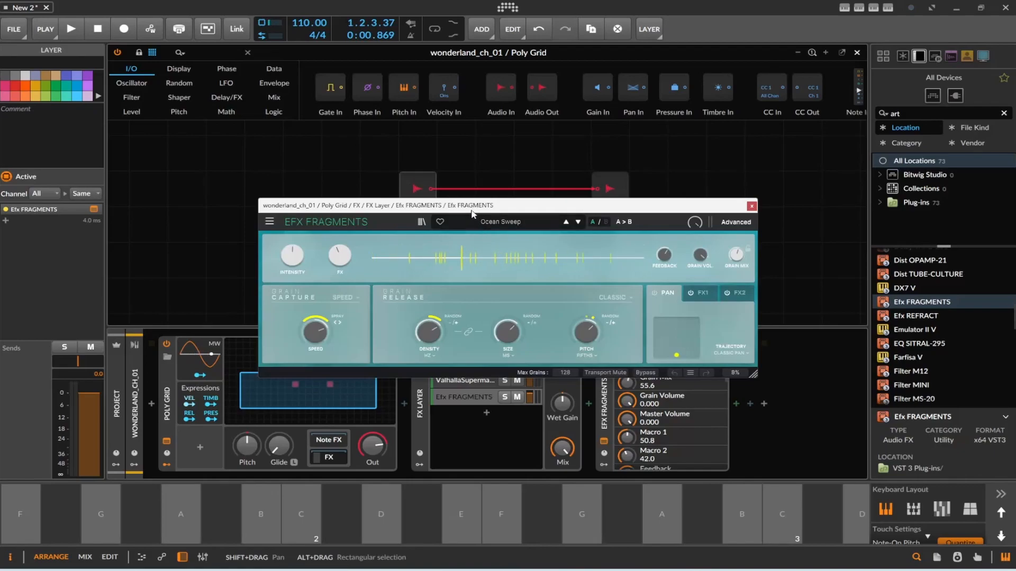
# - Play the clip, close the Efx FRAGMENTS window and delete the empty Layer 1 from the FX Layer
pyautogui.press('space')
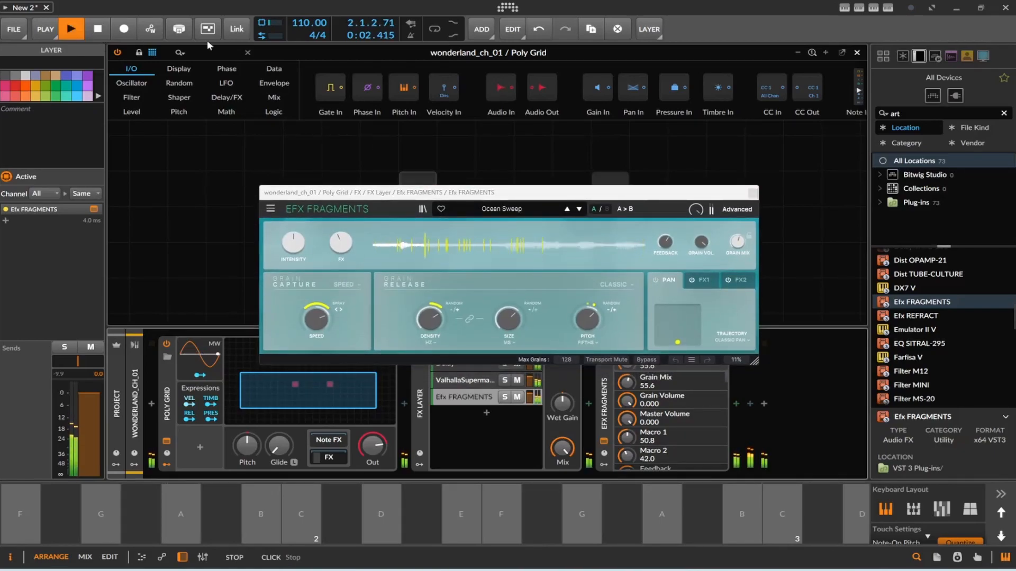
pyautogui.click(752, 193)
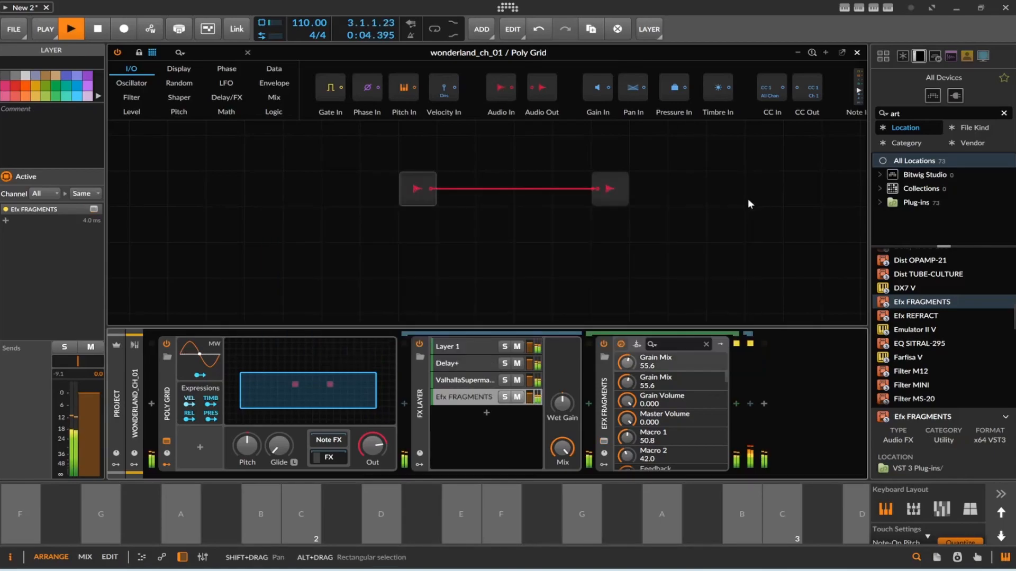
pyautogui.click(464, 346)
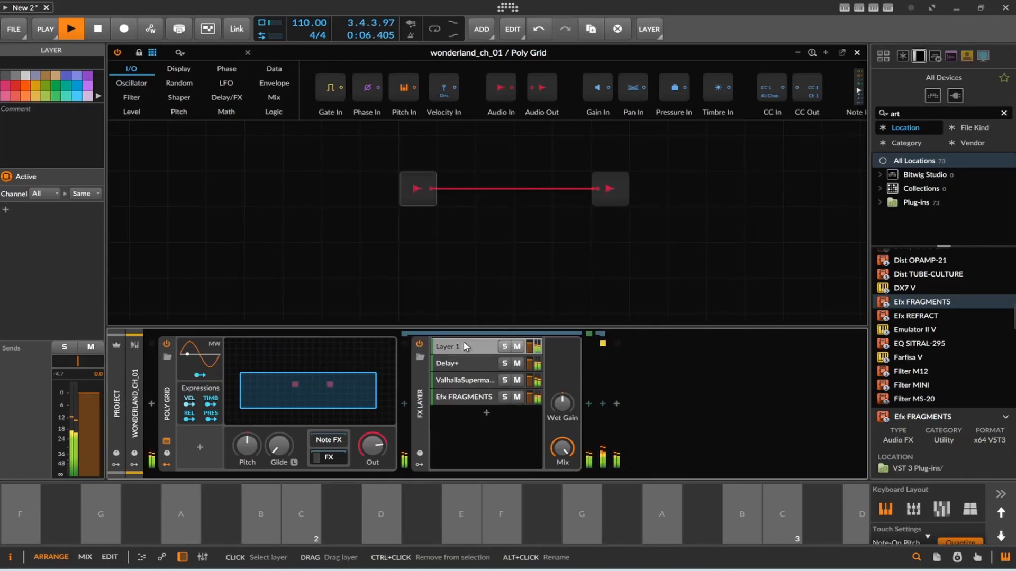
pyautogui.press('Delete')
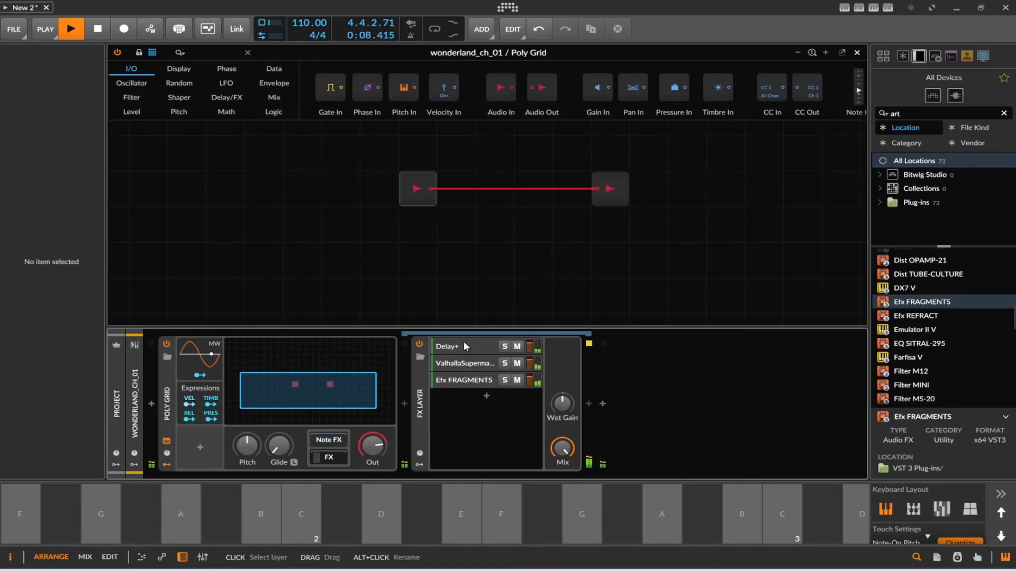
pyautogui.press('space')
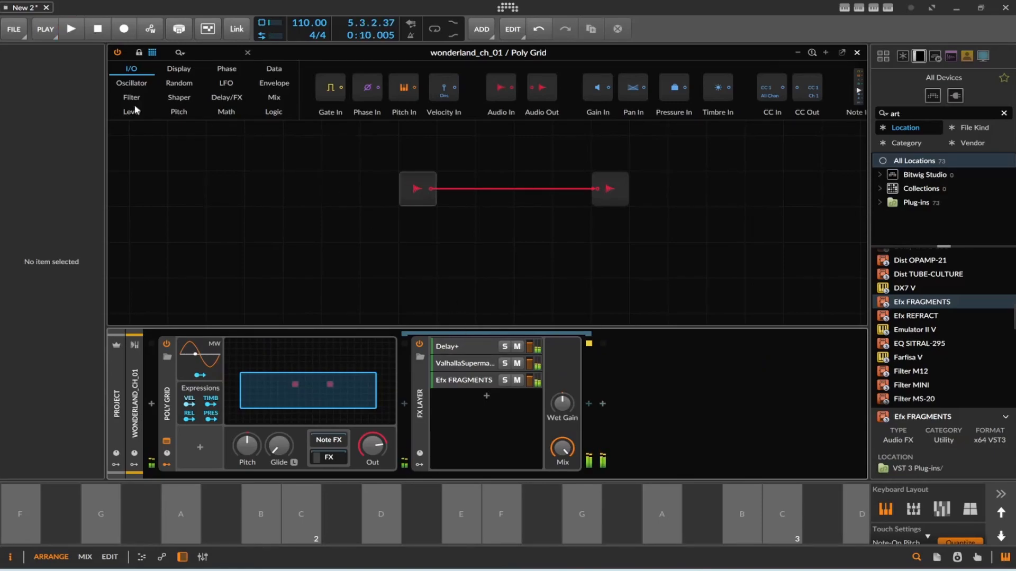
# - Play short passages from the start of the clip and stop each time to hear the FX Layer's effect tails
pyautogui.click(70, 29)
pyautogui.click(98, 29)
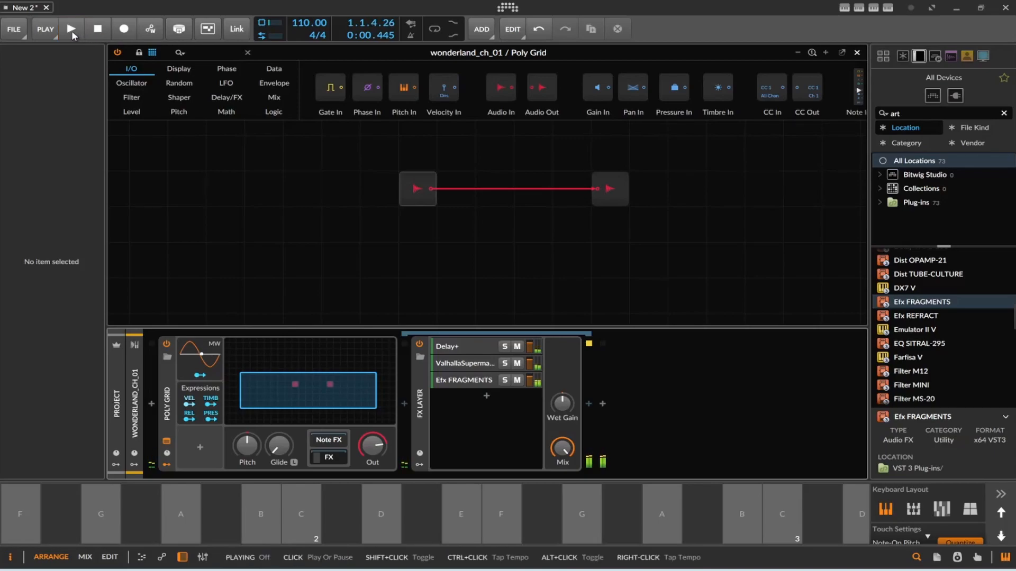
pyautogui.click(98, 30)
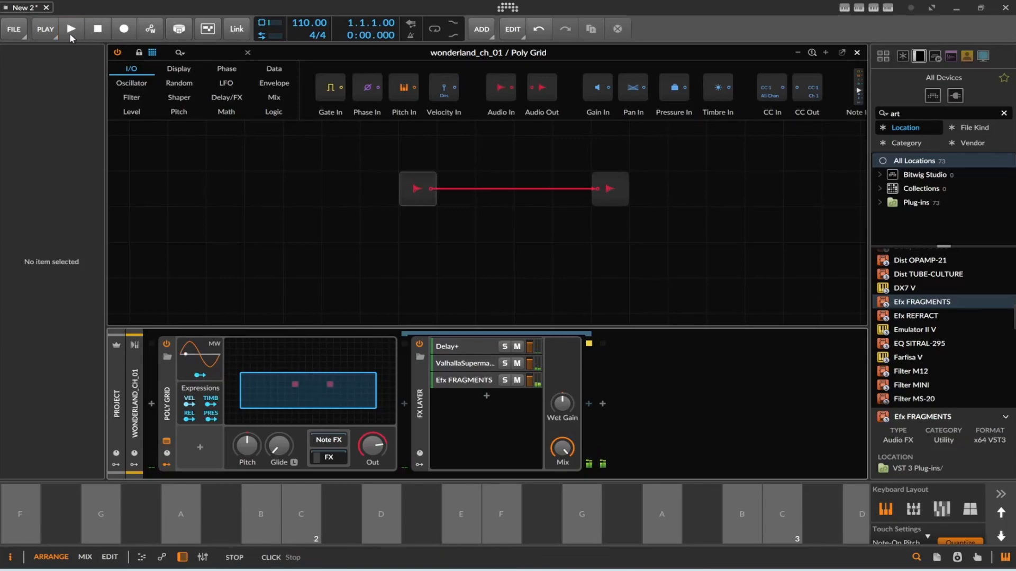
pyautogui.click(69, 32)
pyautogui.click(97, 30)
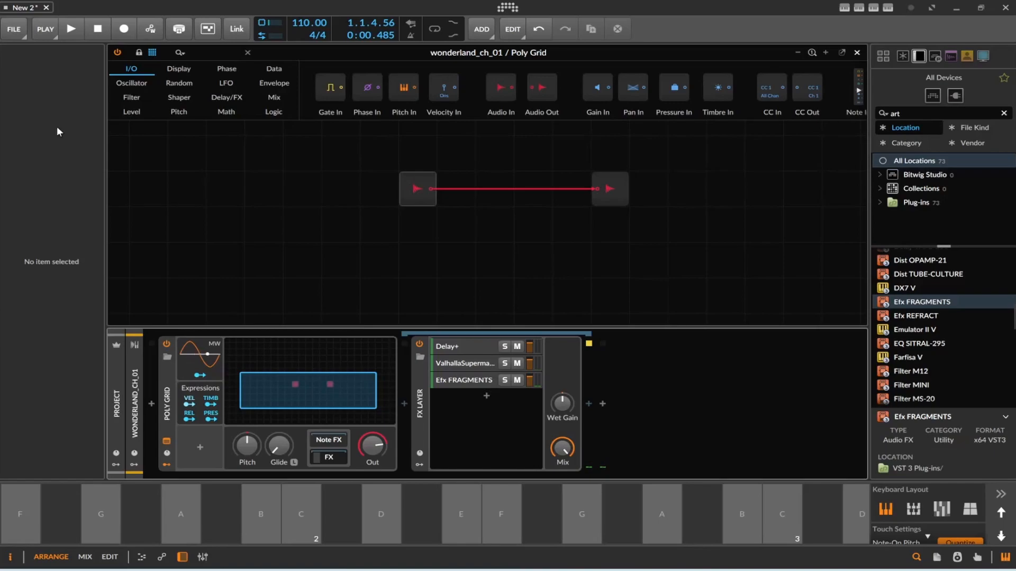
pyautogui.click(71, 29)
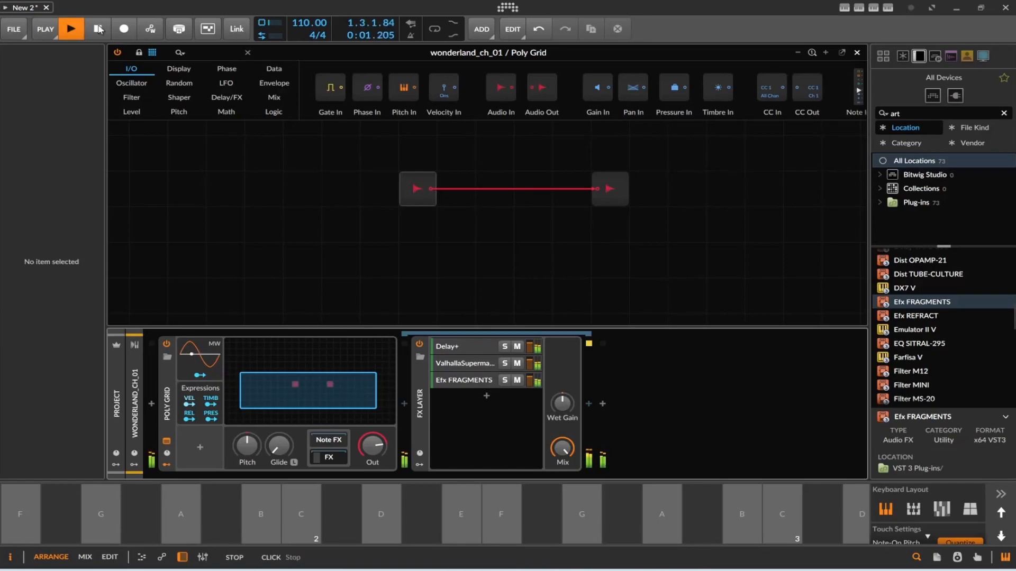
pyautogui.click(98, 28)
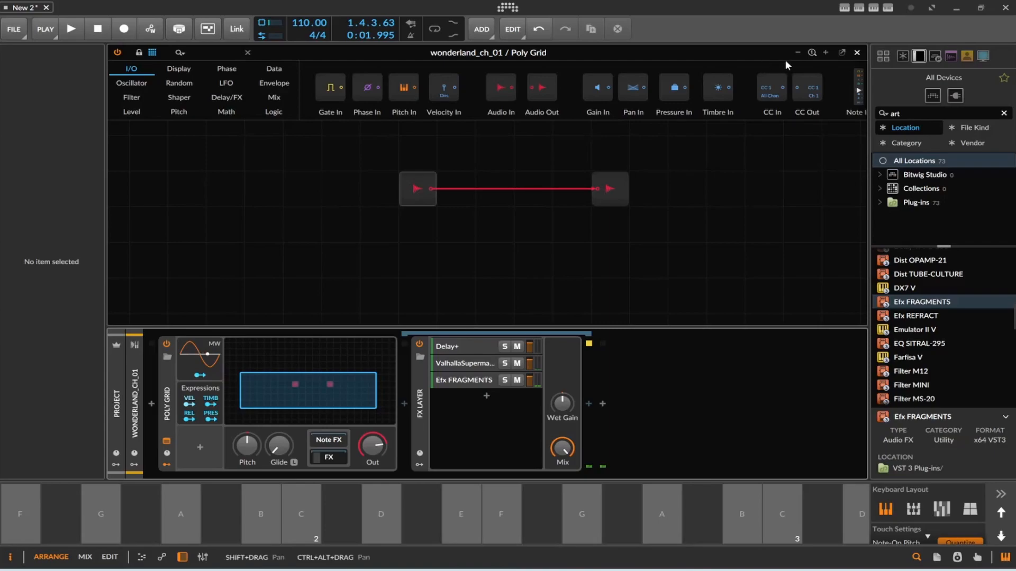
# - Close the Poly Grid patch and add an instrument track below the wonderland_ch_01 track
pyautogui.click(857, 53)
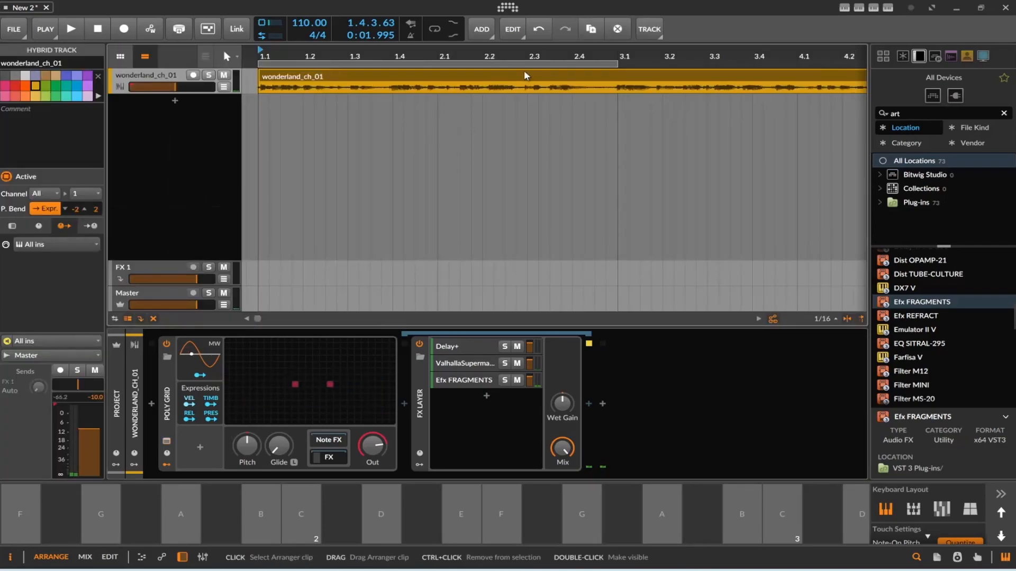
pyautogui.rightClick(153, 85)
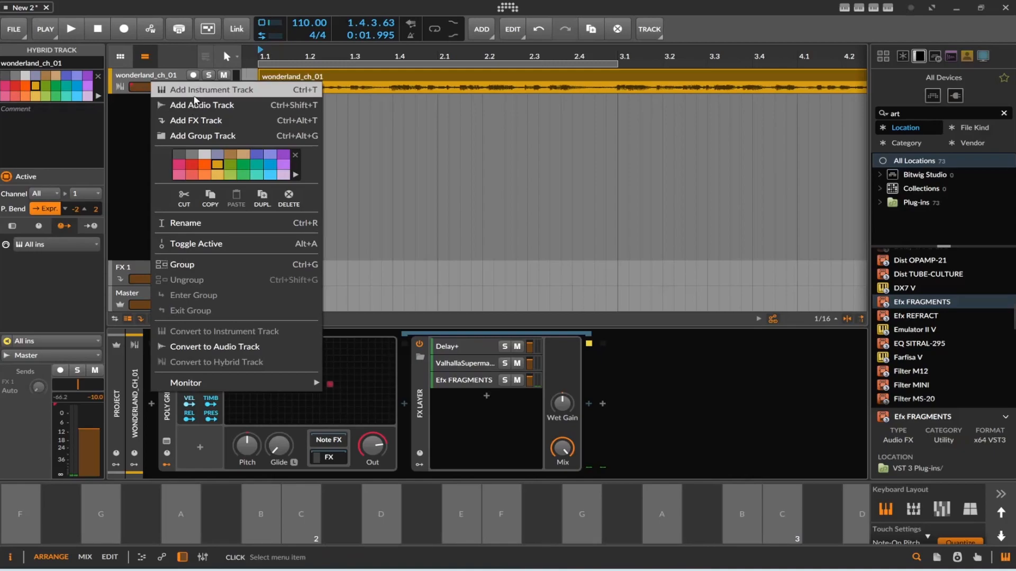
pyautogui.click(195, 95)
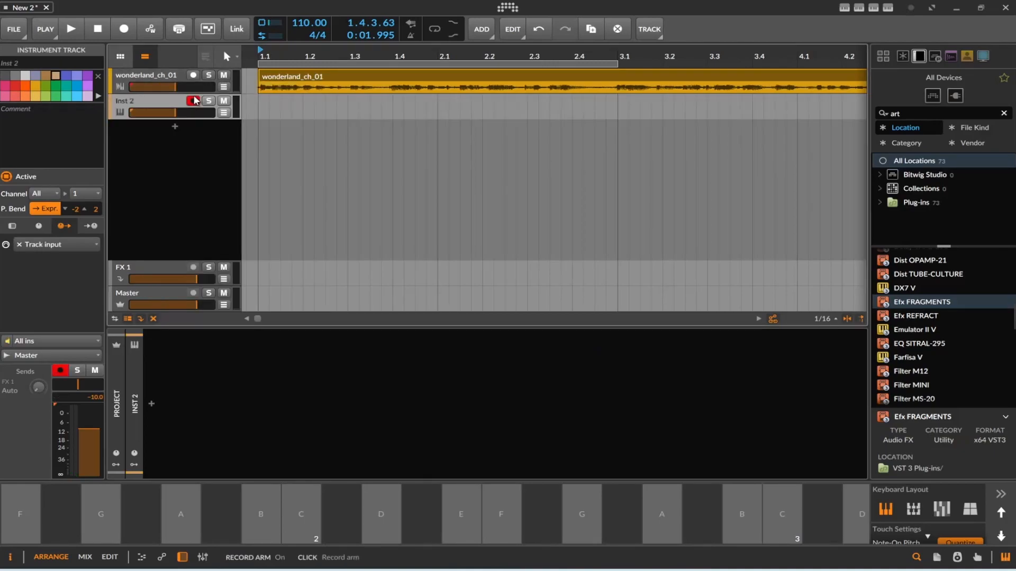
# - Switch off Poly Grid on the wonderland_ch_01 track and add Efx FRAGMENTS after it in the device chain
pyautogui.click(156, 83)
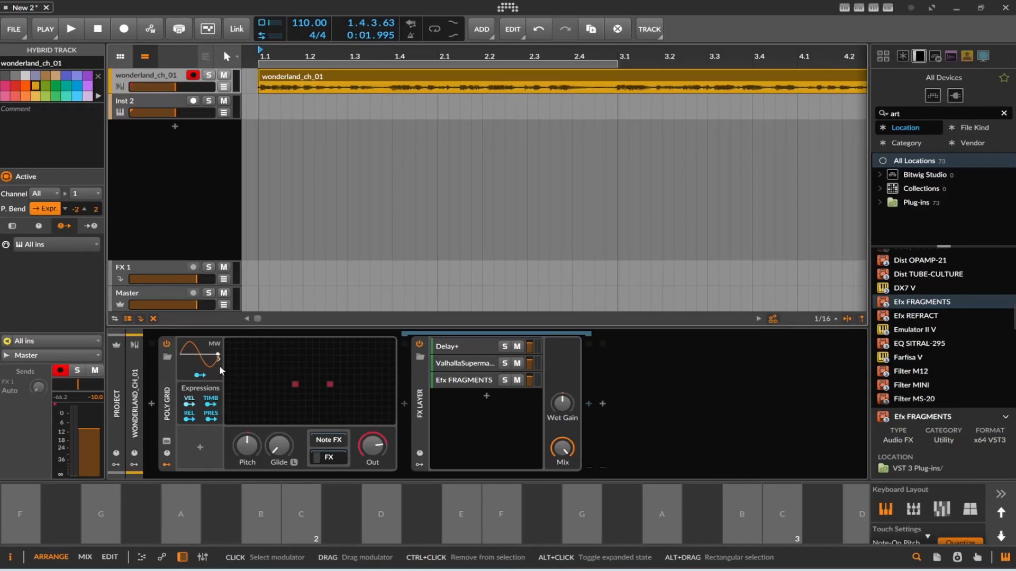
pyautogui.click(167, 345)
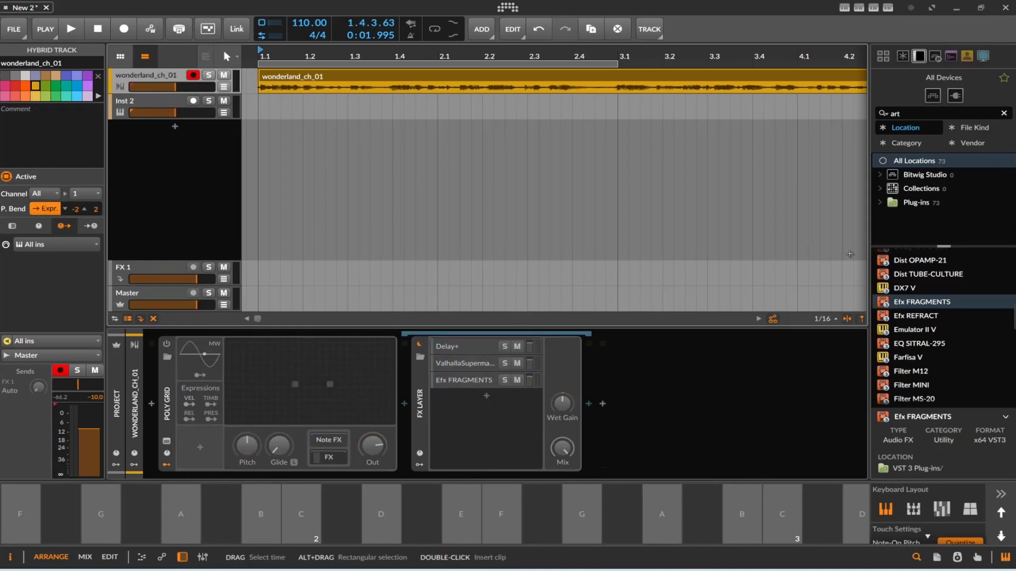
pyautogui.moveTo(945, 301); pyautogui.dragTo(642, 418)
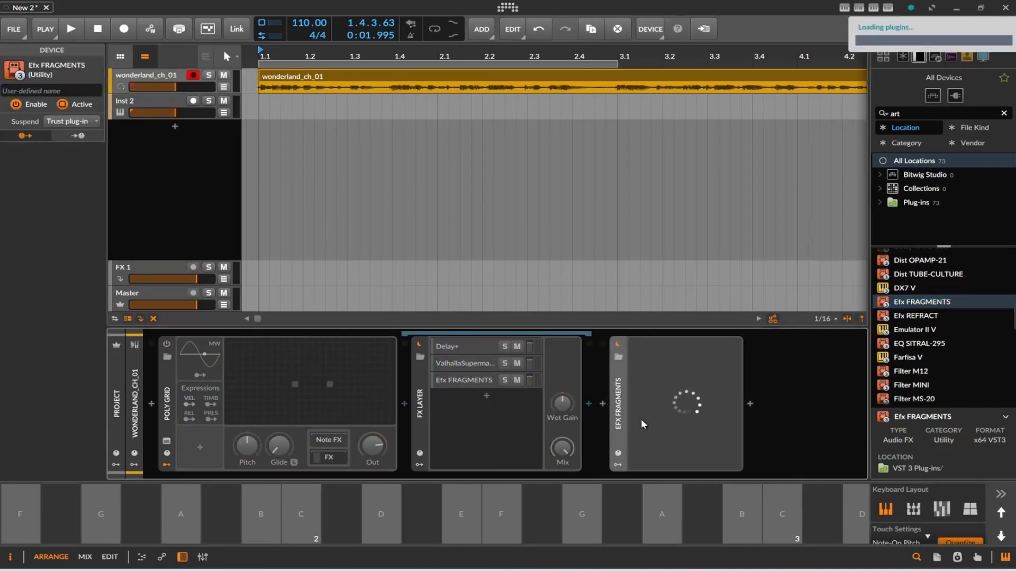
# - Listen to the clip through the track's Efx FRAGMENTS with Poly Grid off, and close the plug-in window
pyautogui.click(71, 29)
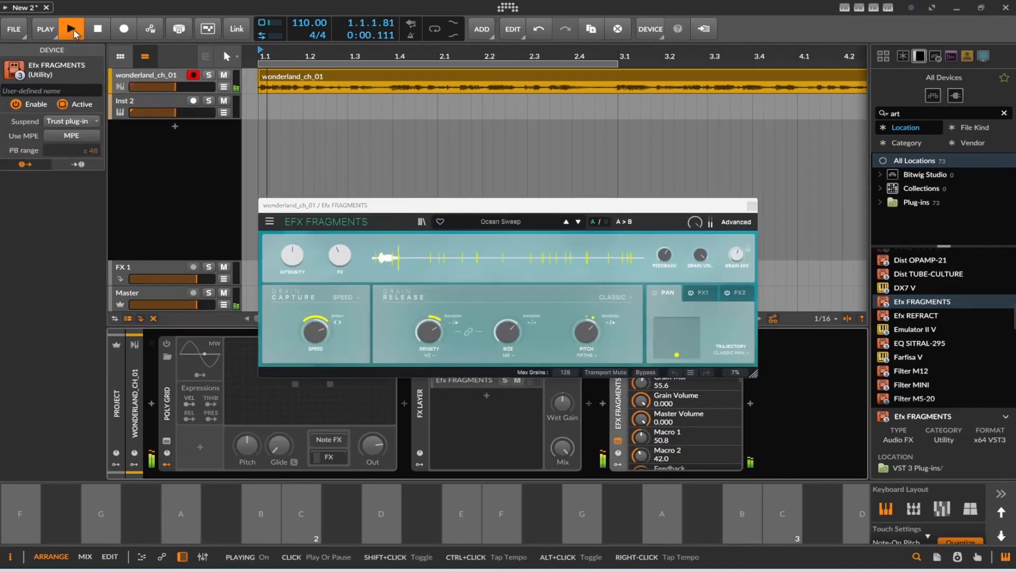
pyautogui.click(98, 31)
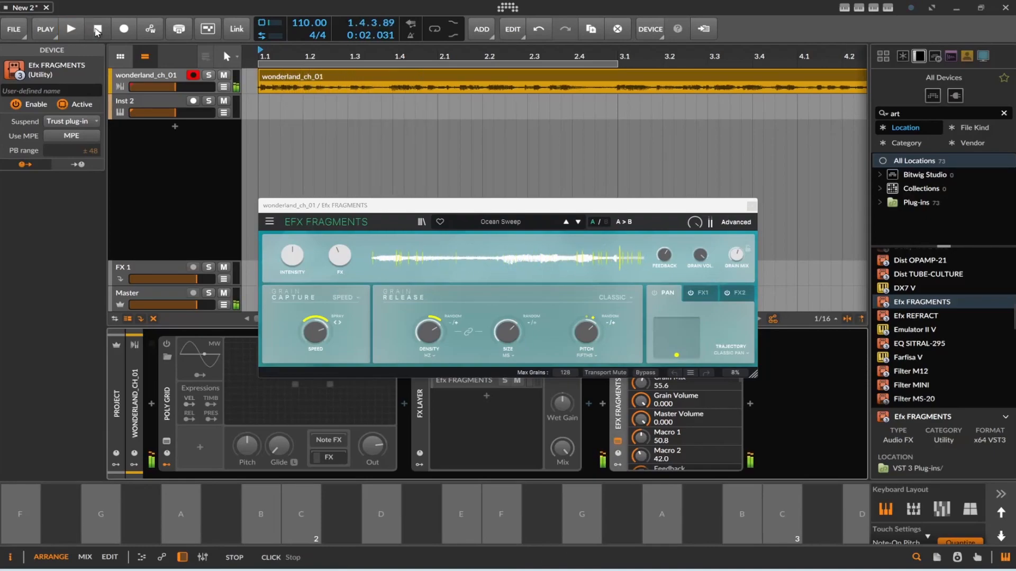
pyautogui.click(751, 205)
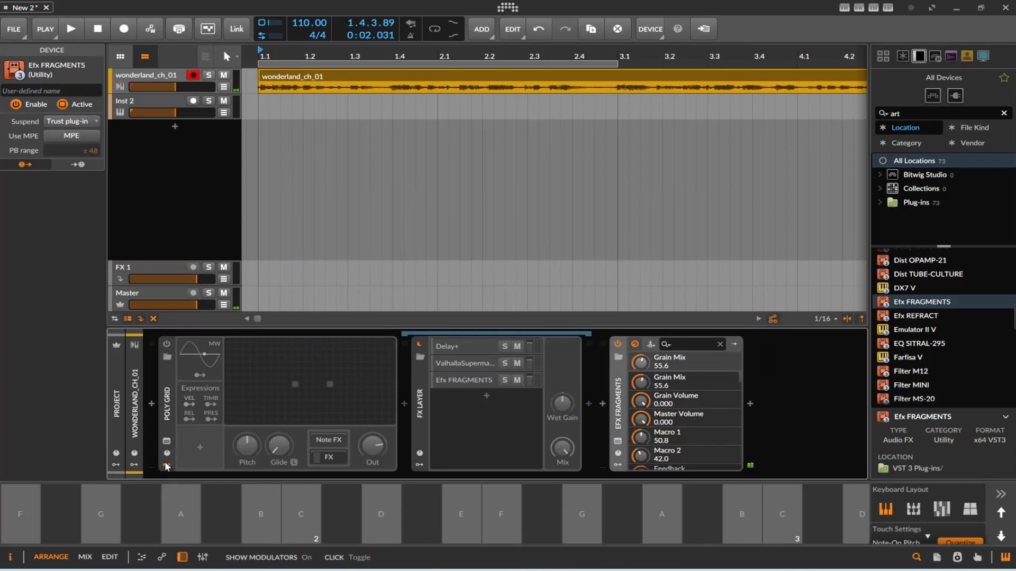
# - Switch Poly Grid back on, convert it to an FX Grid and show its Post FX chain
pyautogui.click(166, 344)
pyautogui.rightClick(169, 357)
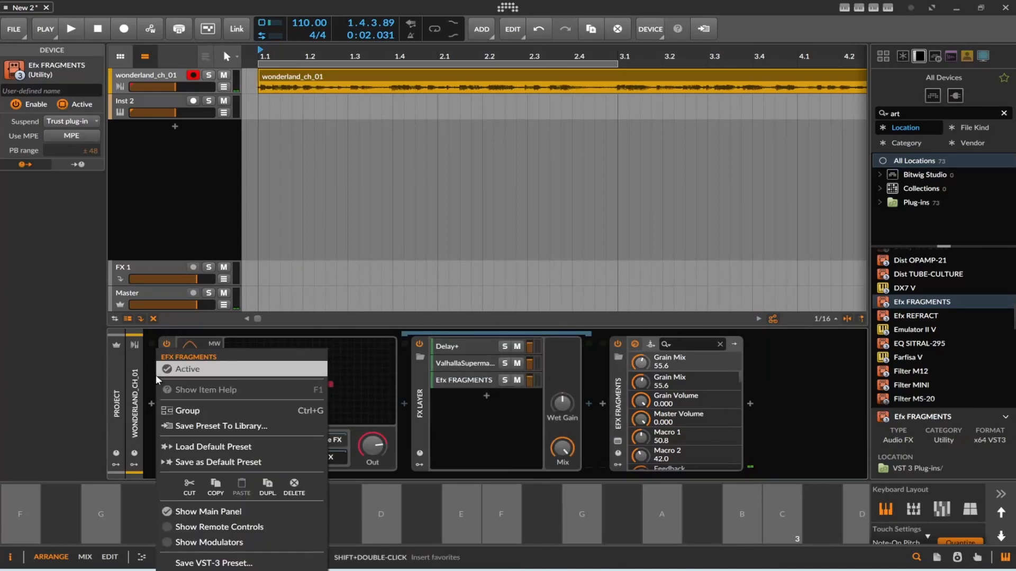
pyautogui.press('Escape')
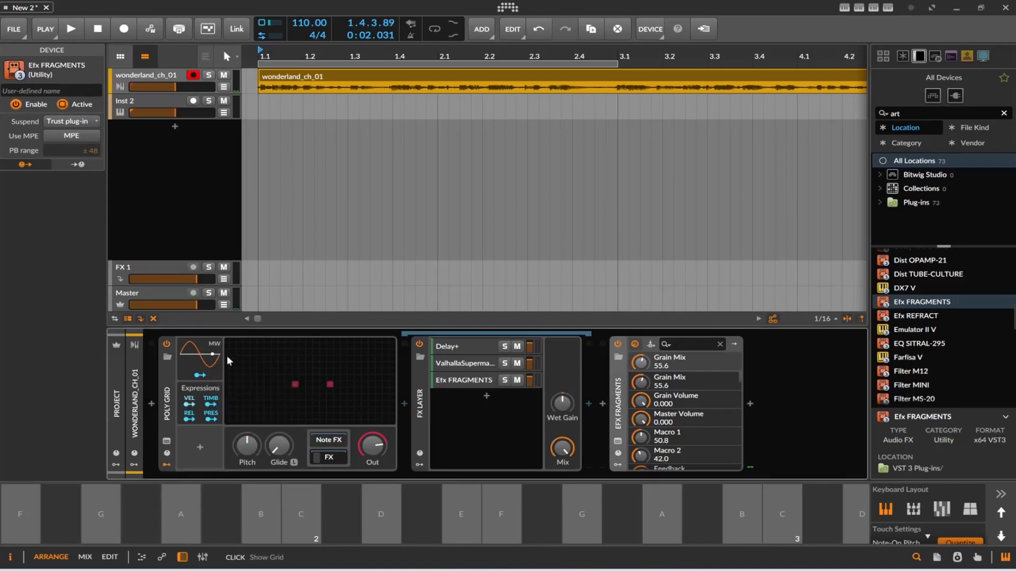
pyautogui.rightClick(165, 338)
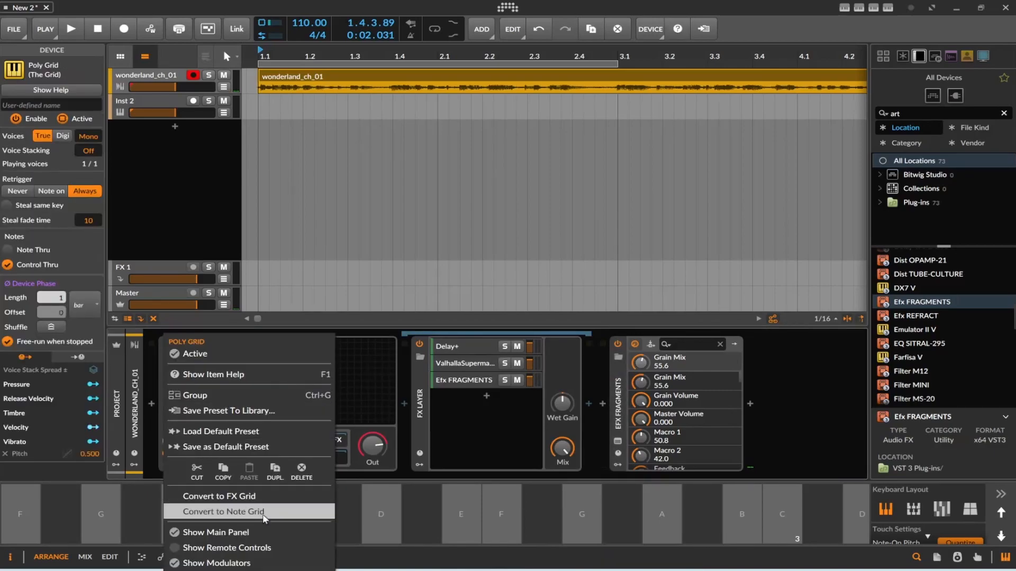
pyautogui.click(222, 496)
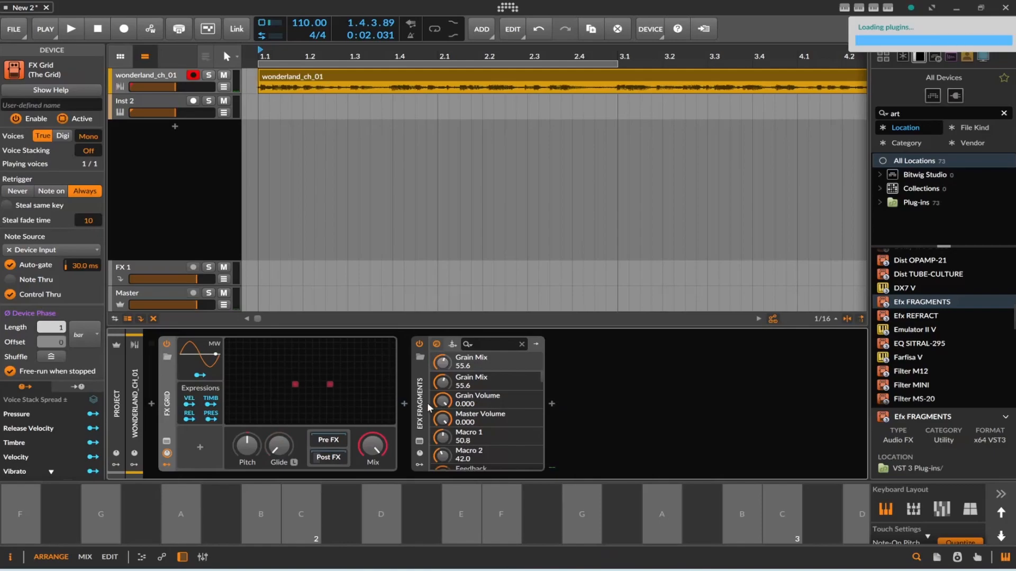
pyautogui.click(331, 458)
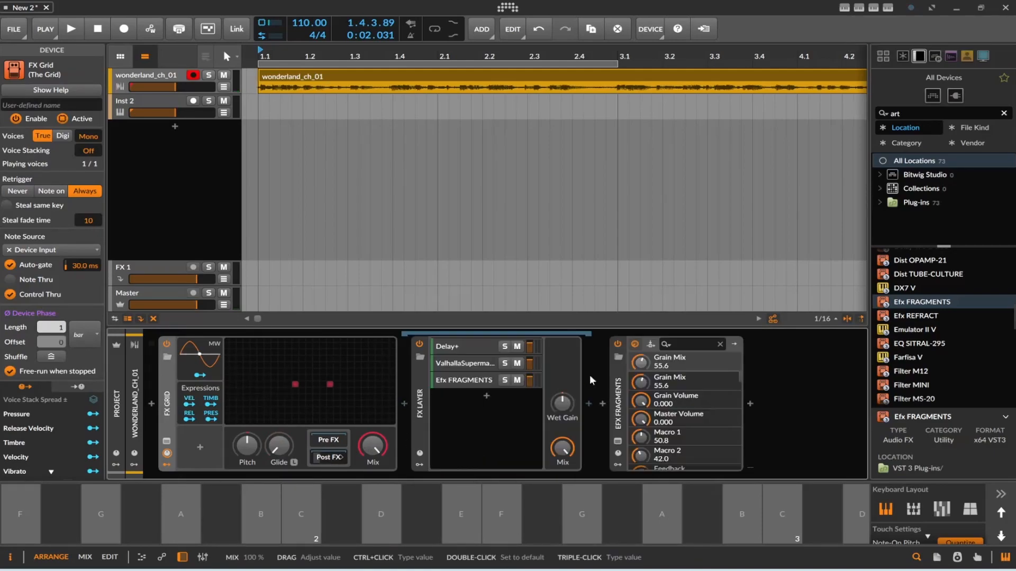
# - Delete the separate Efx FRAGMENTS at the end of the track's chain and listen to the clip through the FX Grid
pyautogui.click(618, 392)
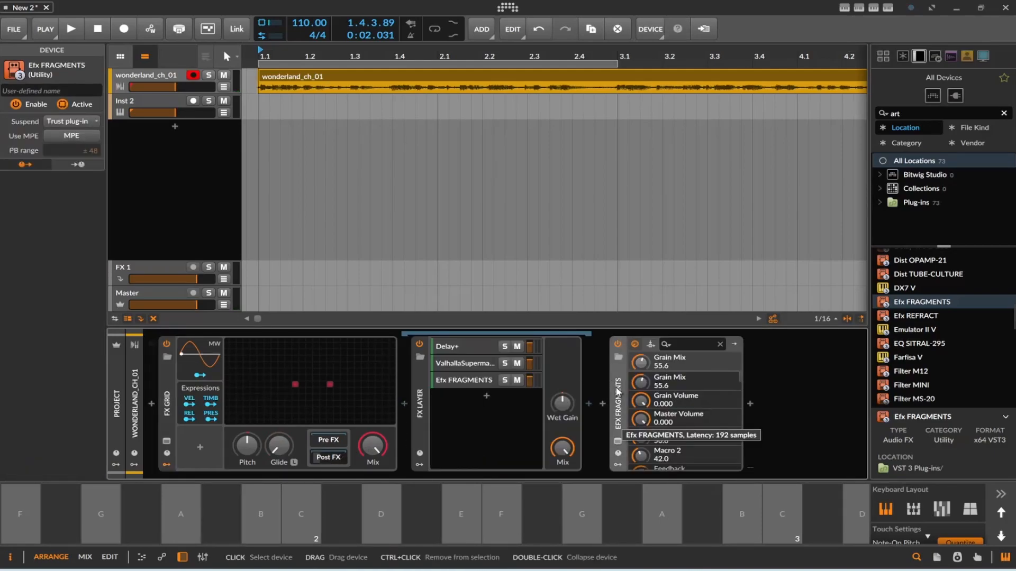
pyautogui.press('Delete')
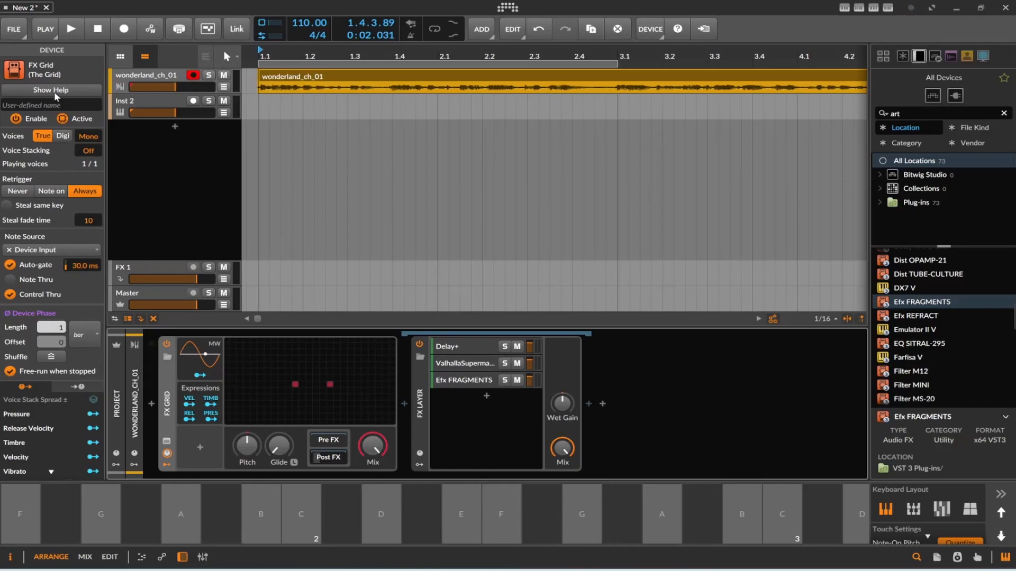
pyautogui.click(69, 38)
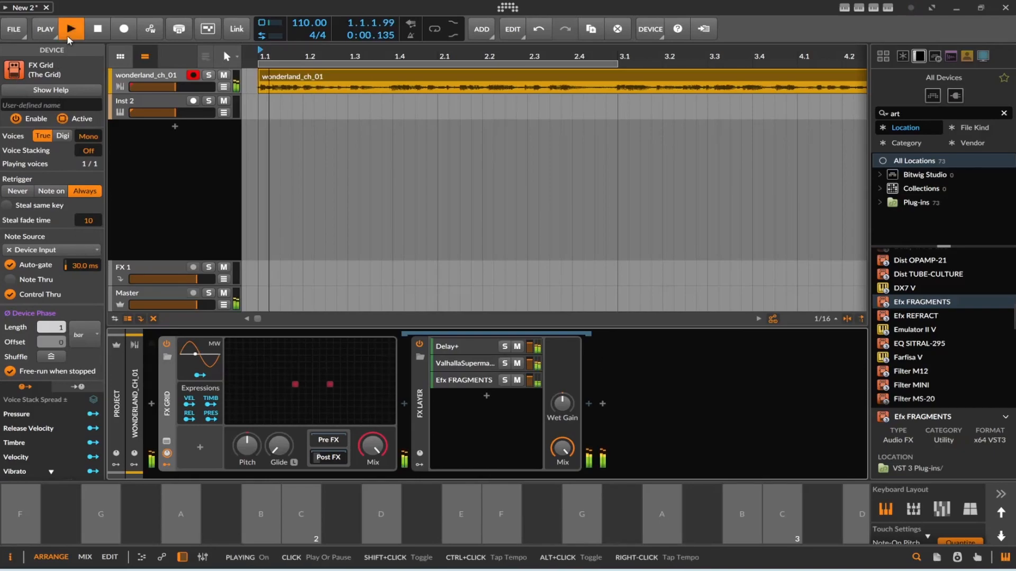
pyautogui.click(106, 31)
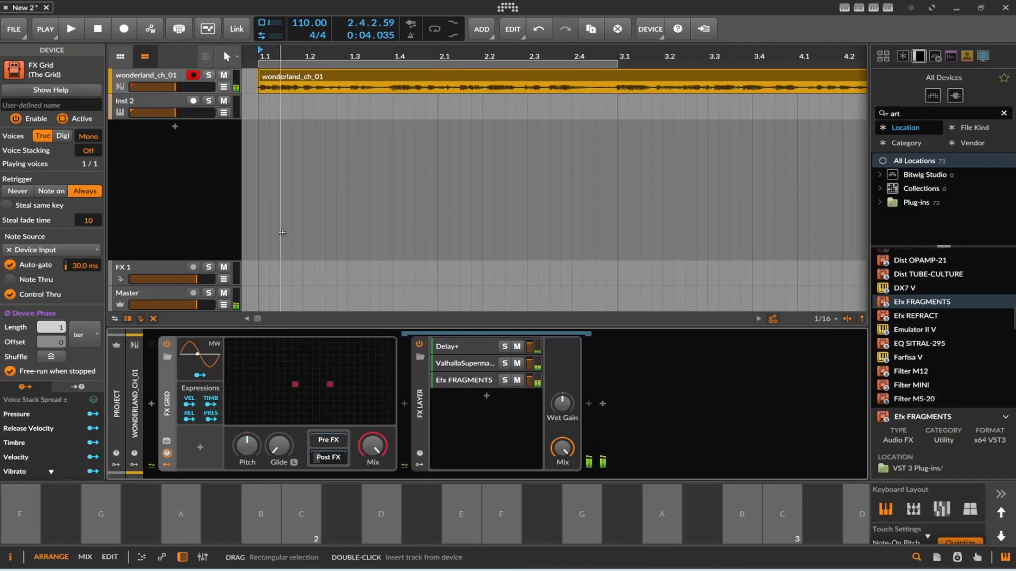
# - Open the FX Grid patch and add a Modulator Out module below the connection between audio input and output
pyautogui.doubleClick(304, 403)
pyautogui.click(558, 238)
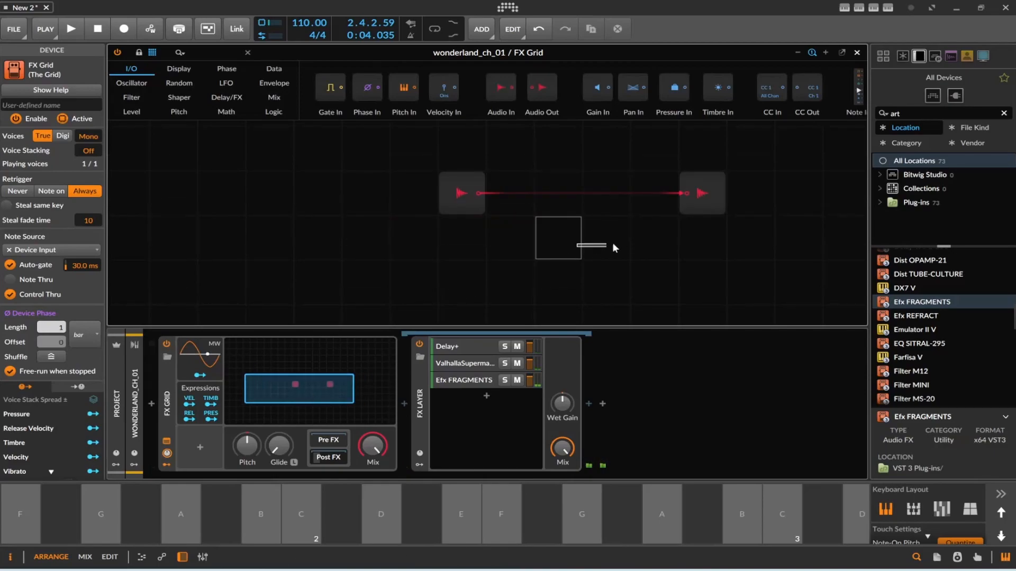
pyautogui.rightClick(687, 242)
pyautogui.click(686, 240)
pyautogui.click(655, 237)
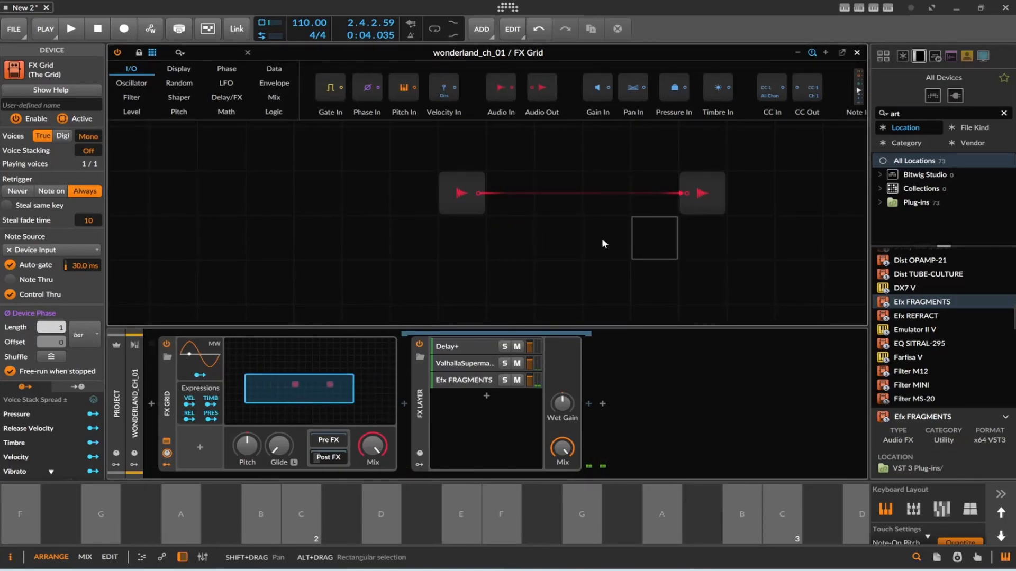
pyautogui.click(508, 317)
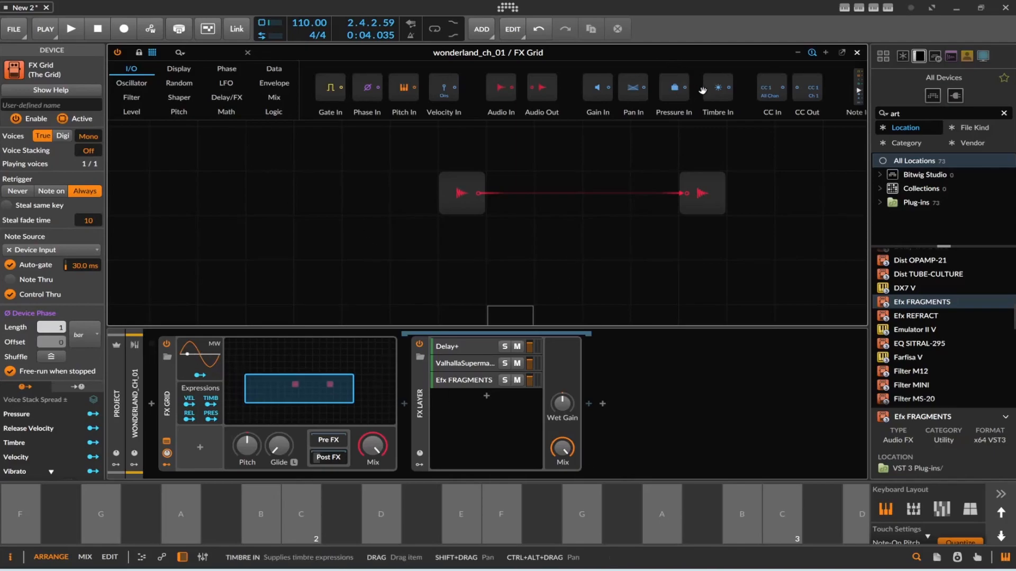
pyautogui.click(858, 90)
pyautogui.moveTo(859, 88)
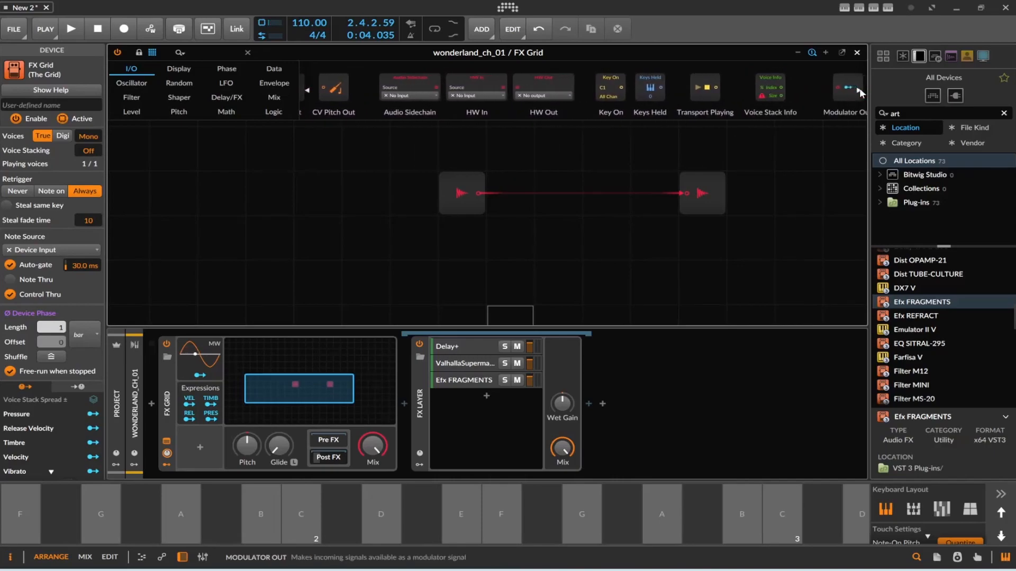
pyautogui.moveTo(835, 89); pyautogui.dragTo(652, 285)
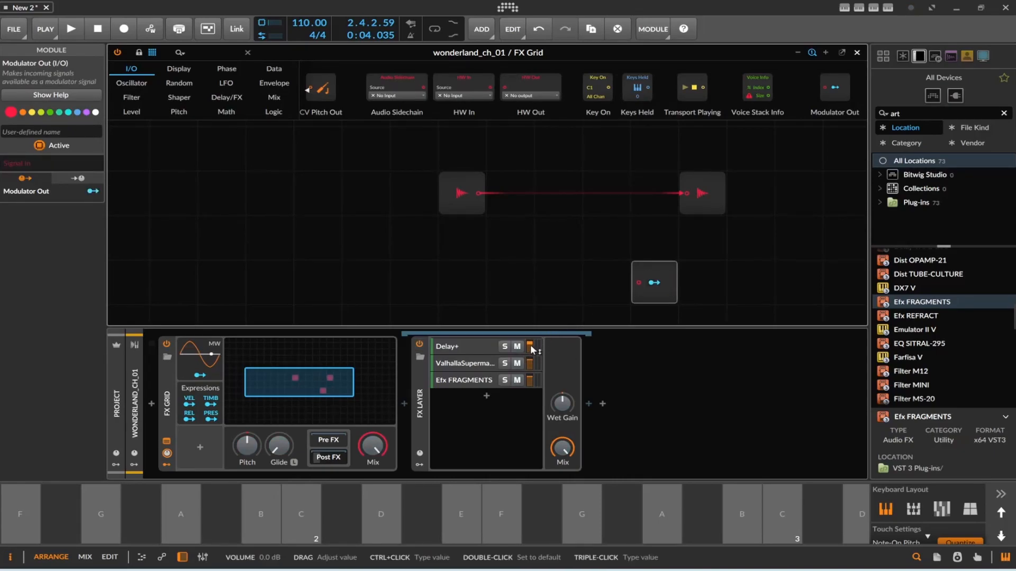
# - Lower the FX Layer volumes: Delay+ to about -22.1 dB, Efx FRAGMENTS to about -11.3 dB, and ValhallaSupermassive as well
pyautogui.moveTo(531, 344); pyautogui.dragTo(530, 391)
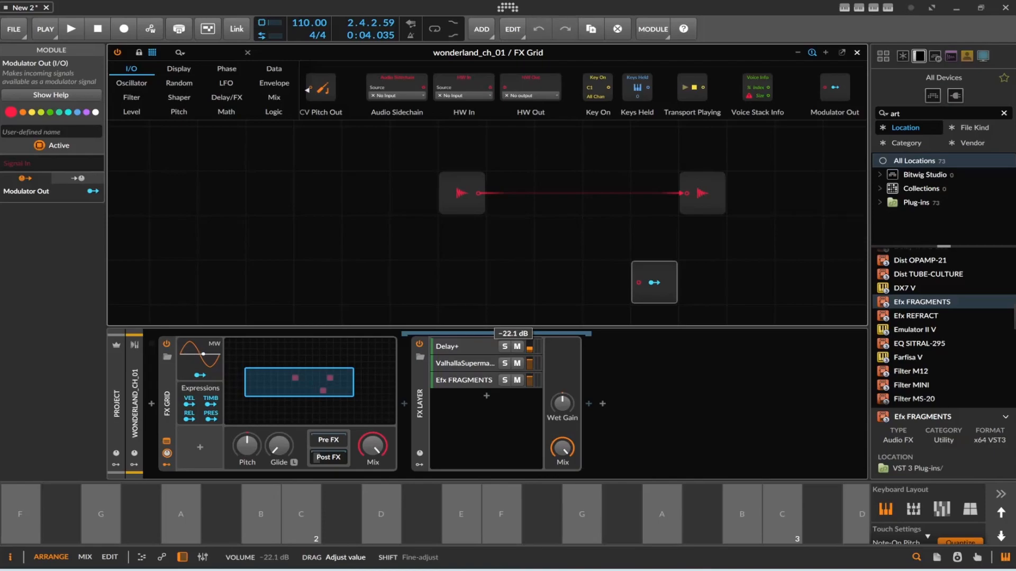
pyautogui.moveTo(530, 350); pyautogui.dragTo(535, 369)
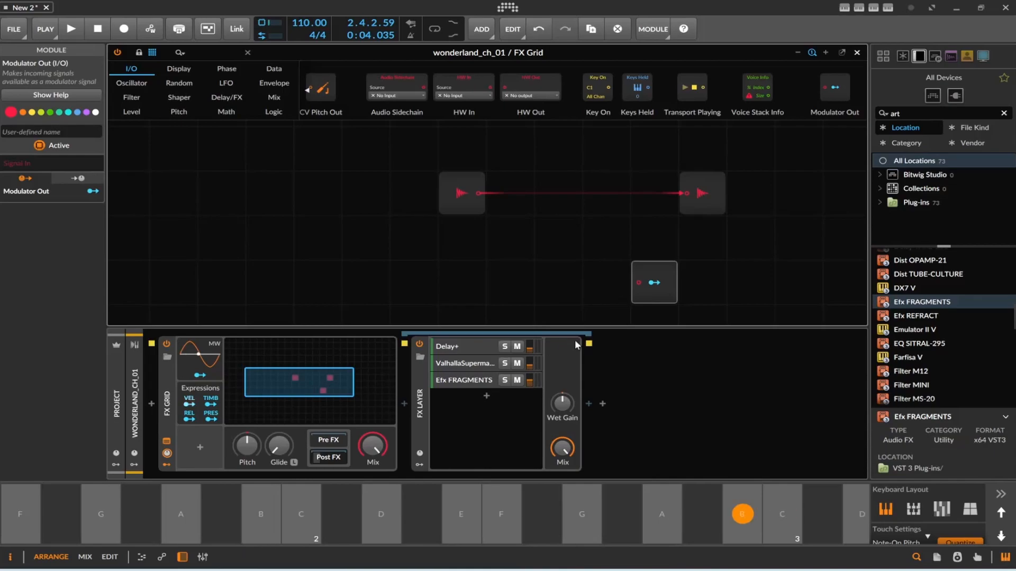
pyautogui.click(417, 382)
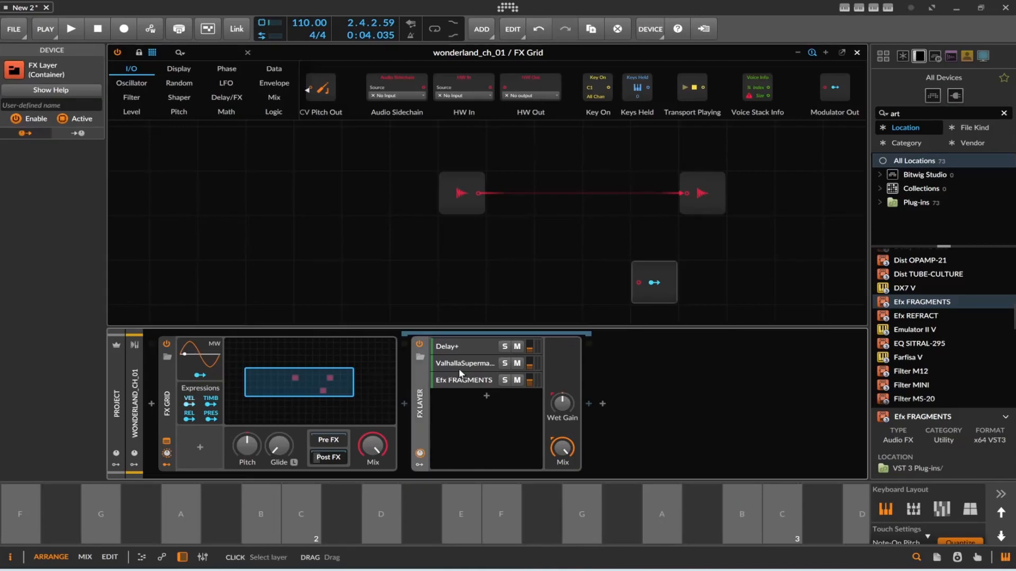
# - Map the Modulator Out module to Delay+'s Mix and to the volume of the Delay+ layer
pyautogui.click(449, 345)
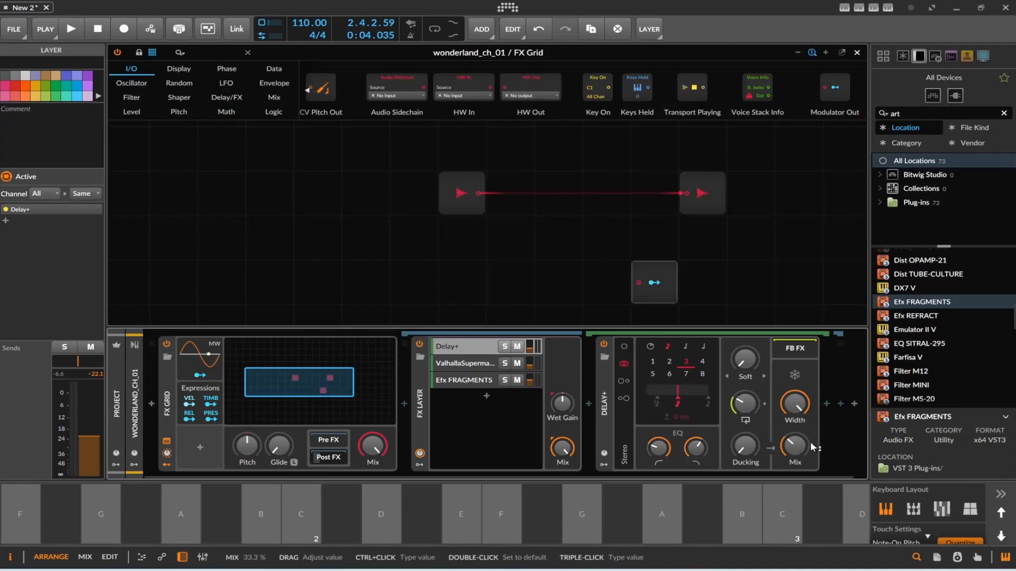
pyautogui.click(654, 283)
pyautogui.moveTo(794, 446); pyautogui.dragTo(795, 450)
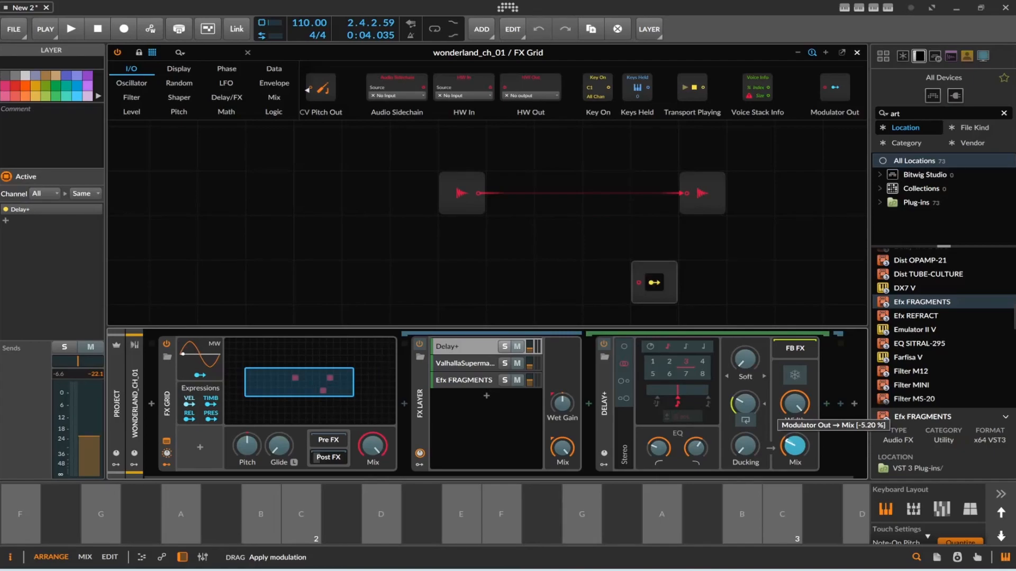
pyautogui.click(654, 283)
pyautogui.moveTo(530, 347)
pyautogui.mouseDown()
pyautogui.moveTo(529, 336)
pyautogui.moveTo(529, 353)
pyautogui.mouseUp()
pyautogui.click(667, 284)
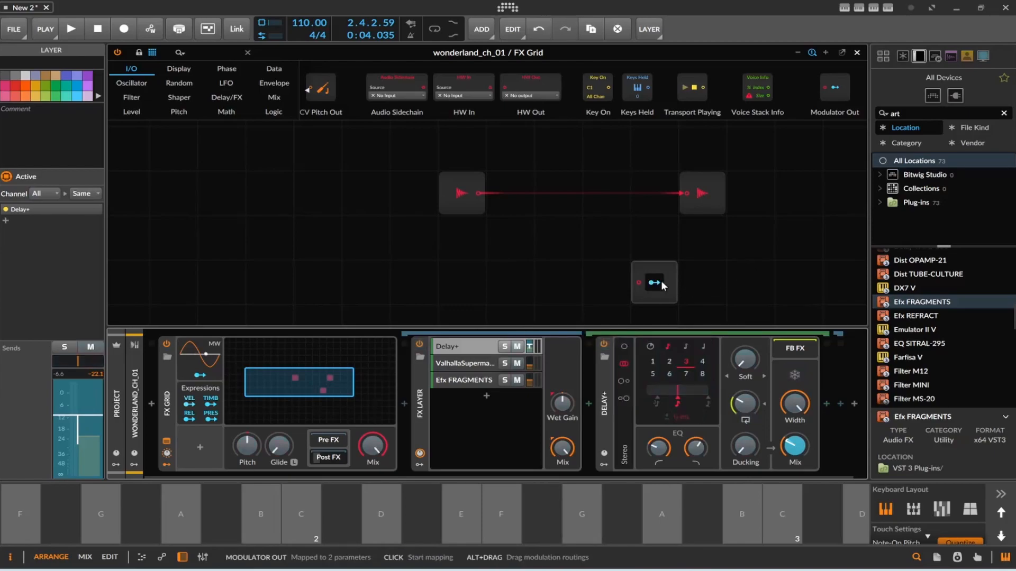
# - Add two more Modulator Out modules in a column below the first one
pyautogui.scroll(-1, 656, 238)
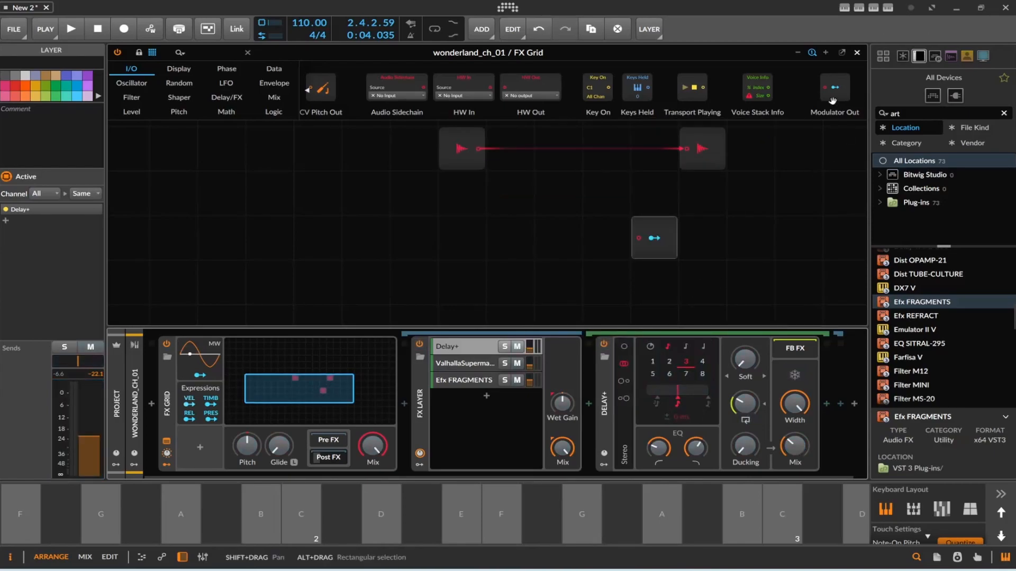
pyautogui.click(654, 237)
pyautogui.hotkey('ctrl', 'd')
pyautogui.click(656, 275)
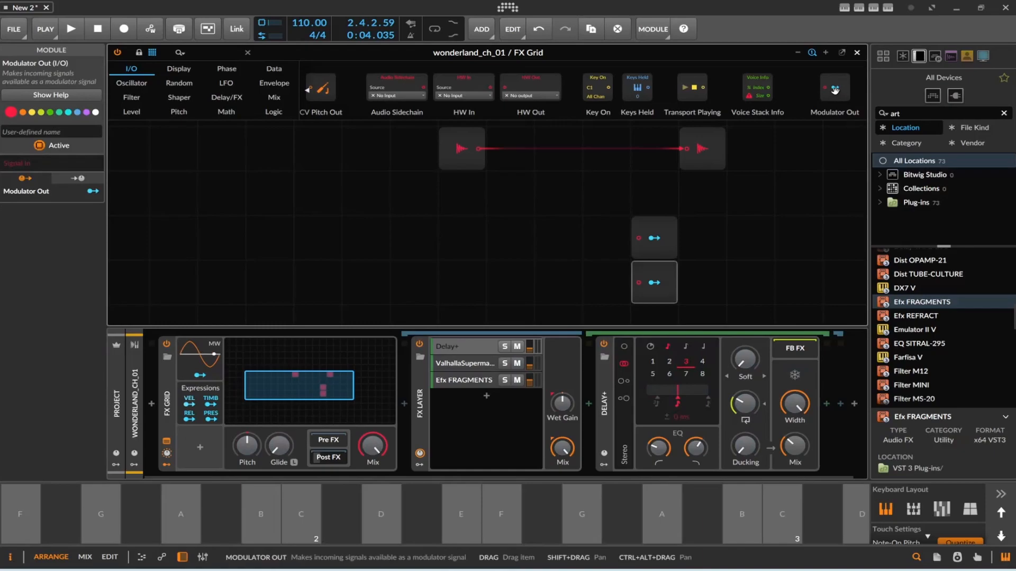
pyautogui.hotkey('ctrl', 'd')
pyautogui.scroll(-1, 648, 313)
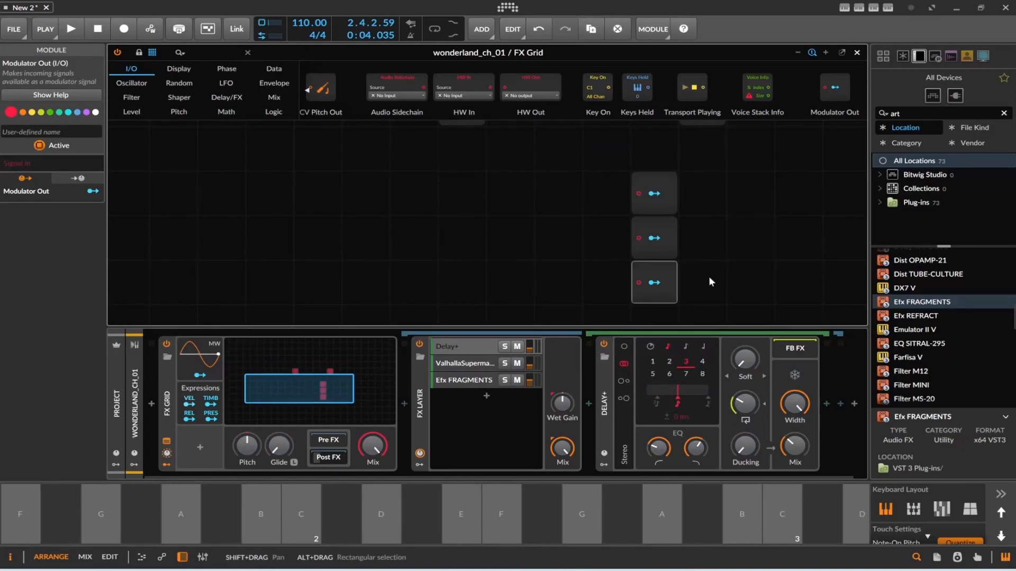
# - Map the second Modulator Out to the ValhallaSupermassive layer's volume and the third to the Efx FRAGMENTS layer's volume, by 0.343
pyautogui.click(652, 238)
pyautogui.moveTo(529, 364); pyautogui.dragTo(529, 357)
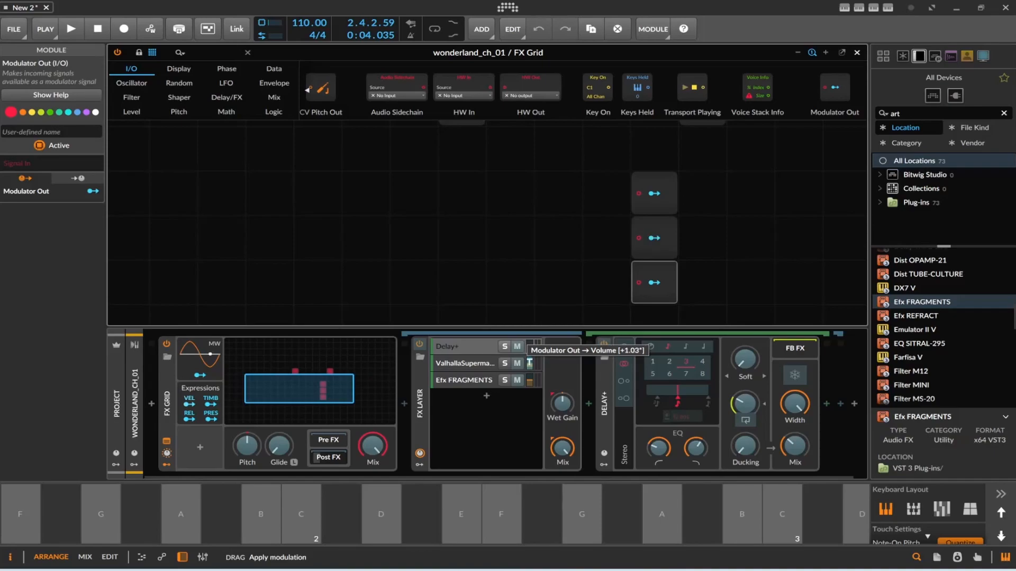
pyautogui.click(657, 241)
pyautogui.click(654, 283)
pyautogui.moveTo(530, 382); pyautogui.dragTo(531, 384)
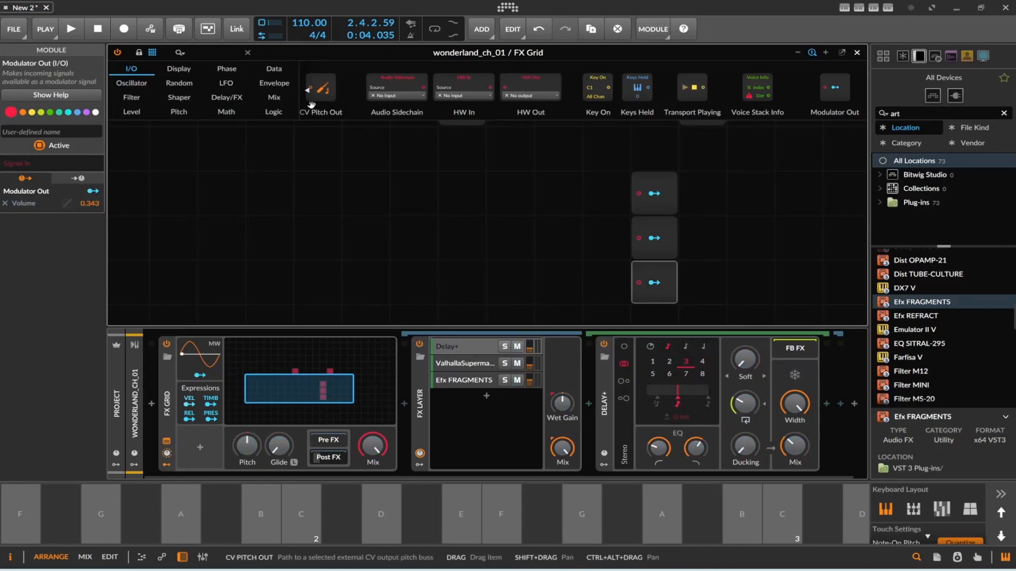
# - Play the start of the clip to hear the FX Layer with its lowered layer volumes
pyautogui.click(71, 28)
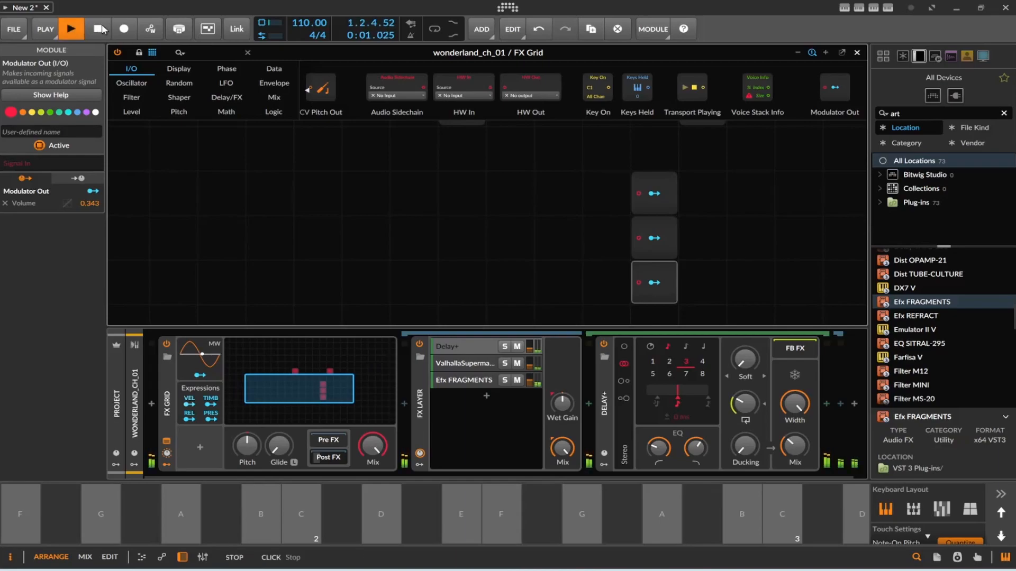
pyautogui.click(100, 28)
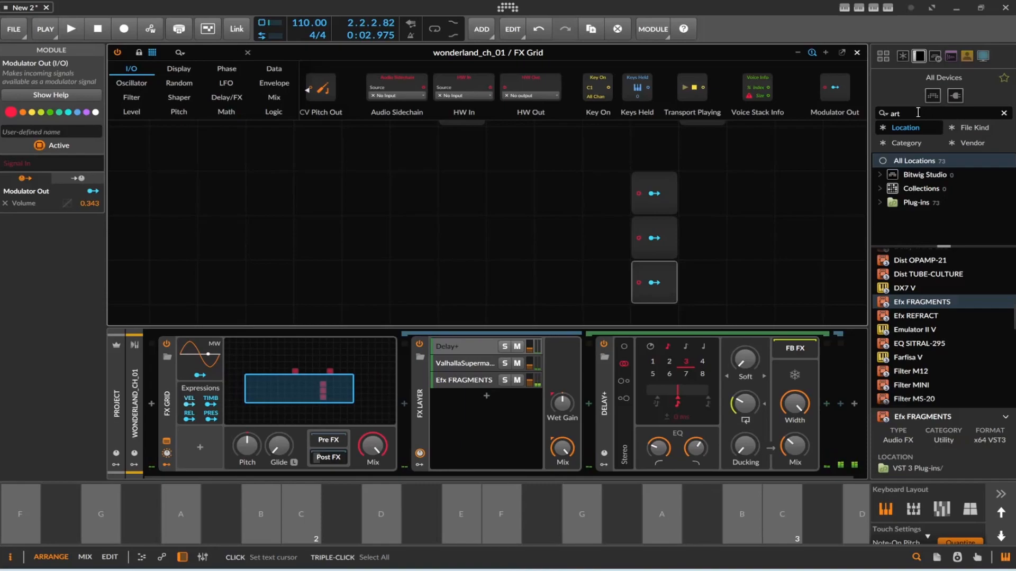
# - Search the devices for "too", add Tool as a fourth layer in FX Layer, and listen to the clip with it
pyautogui.click(1003, 114)
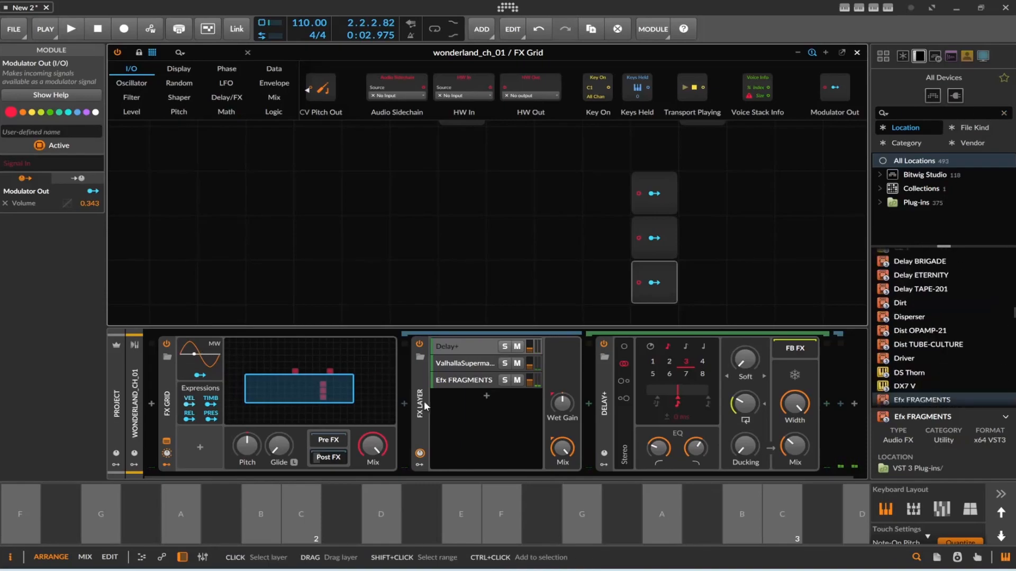
pyautogui.doubleClick(478, 396)
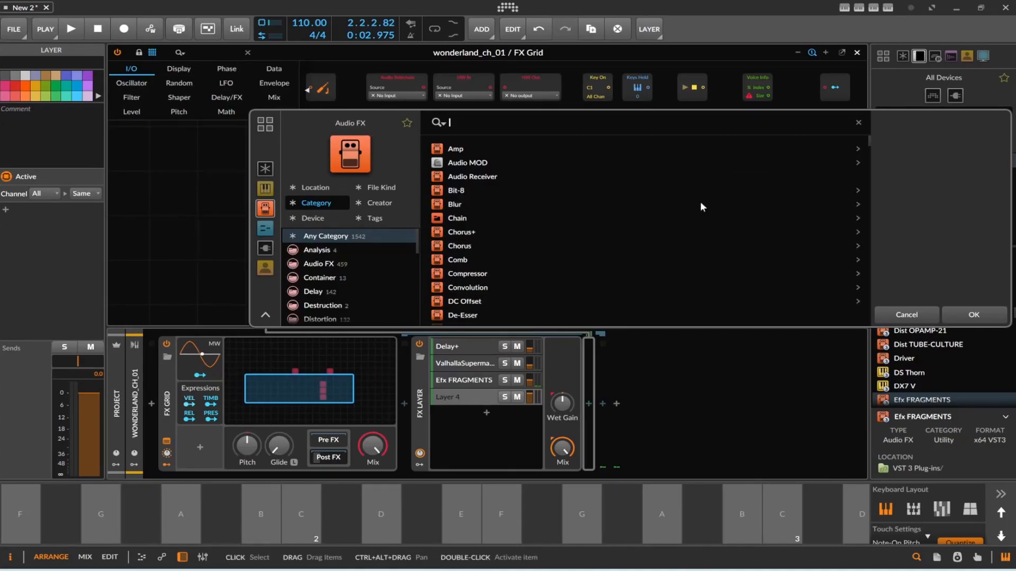
pyautogui.click(906, 315)
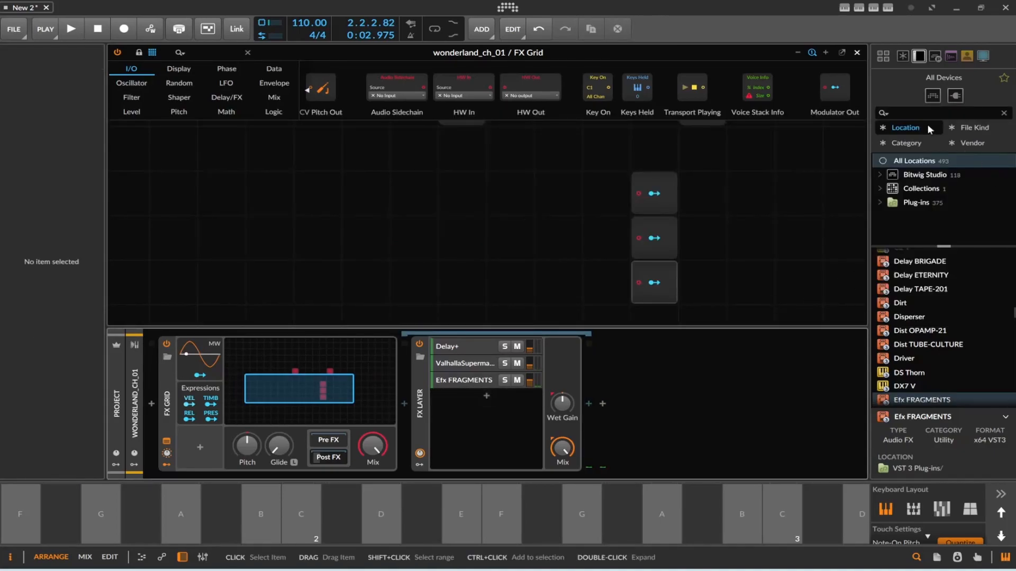
pyautogui.write('too')
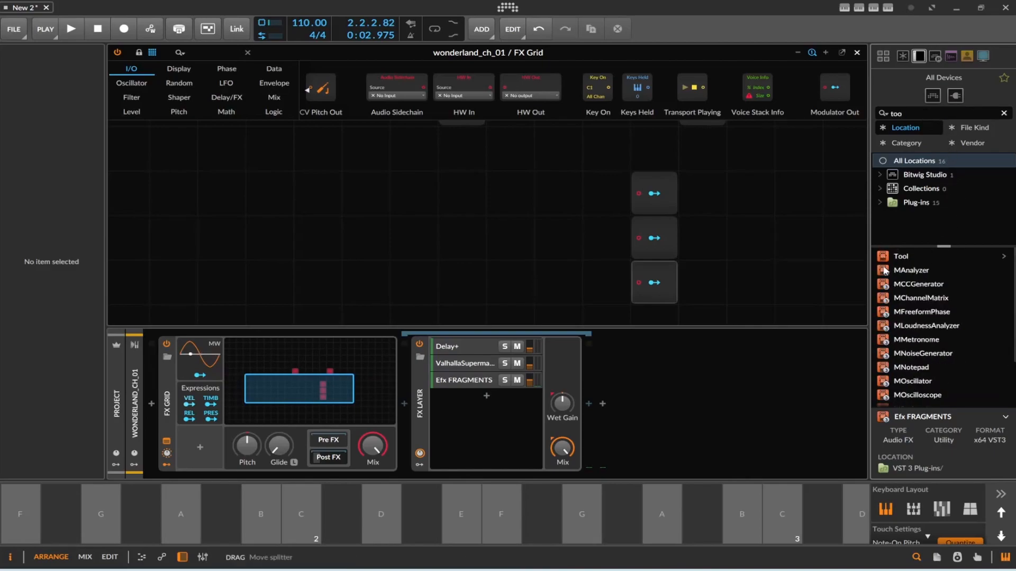
pyautogui.moveTo(901, 256); pyautogui.dragTo(454, 396)
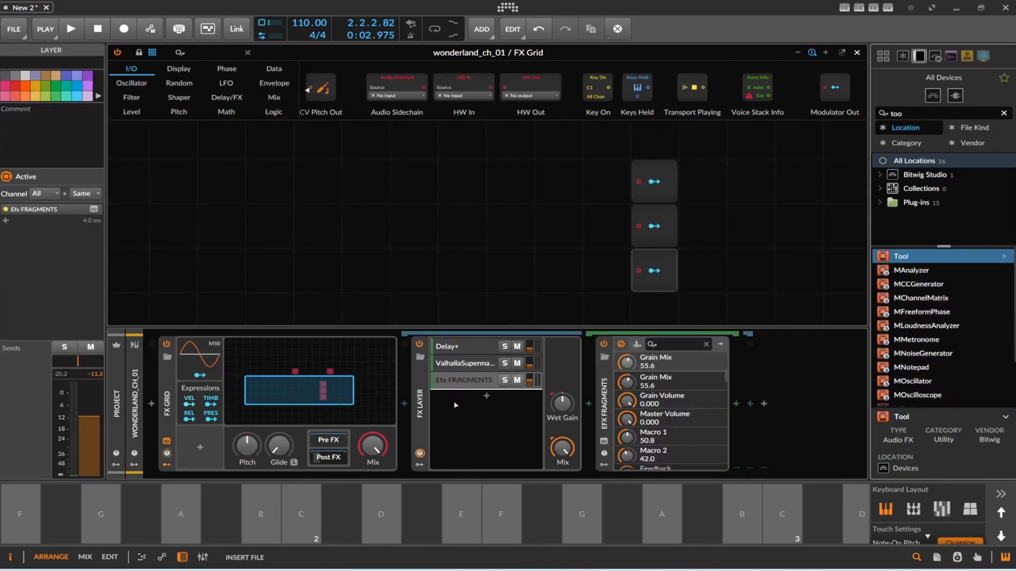
pyautogui.moveTo(502, 300); pyautogui.dragTo(453, 444)
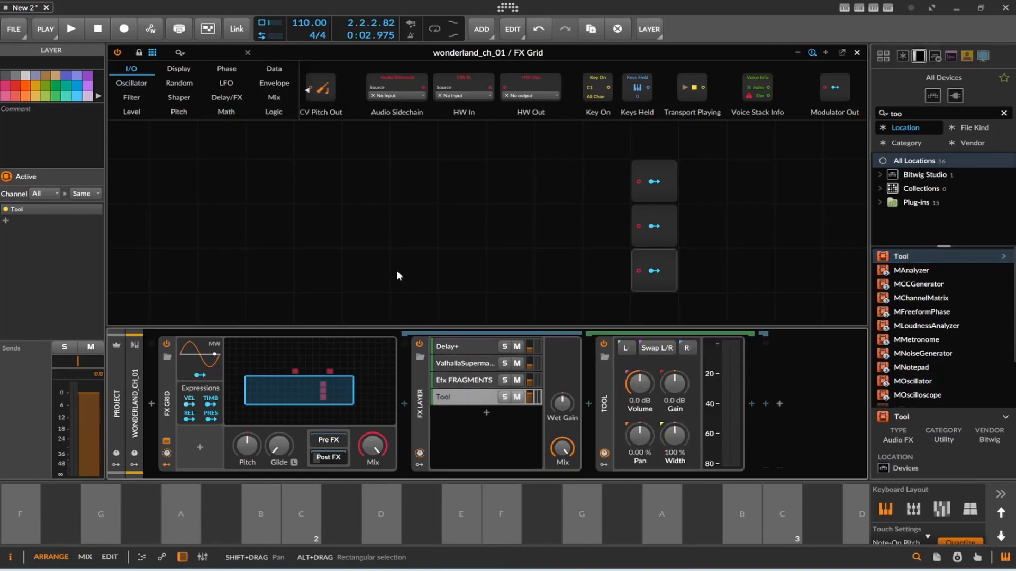
pyautogui.click(71, 29)
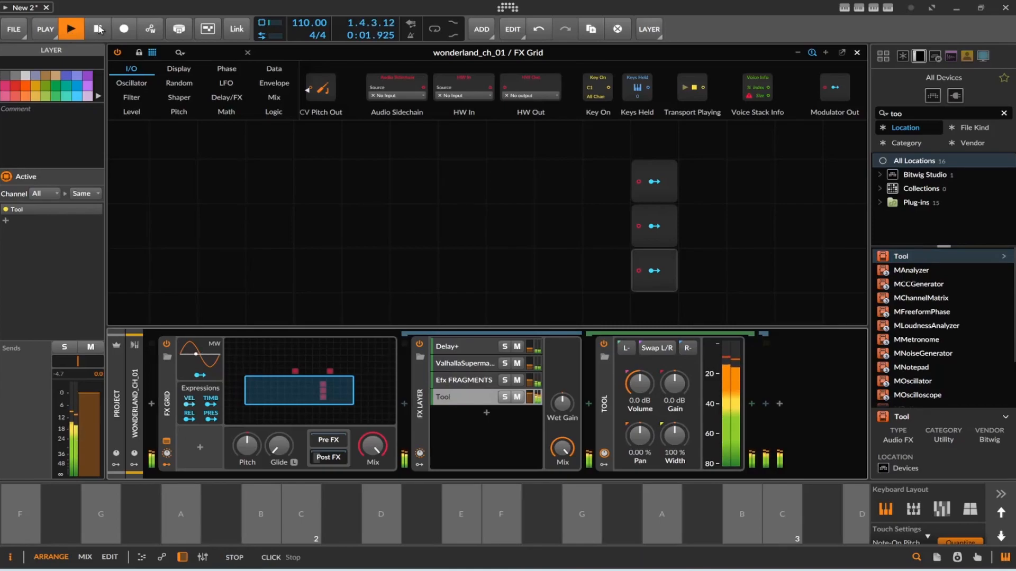
pyautogui.click(99, 29)
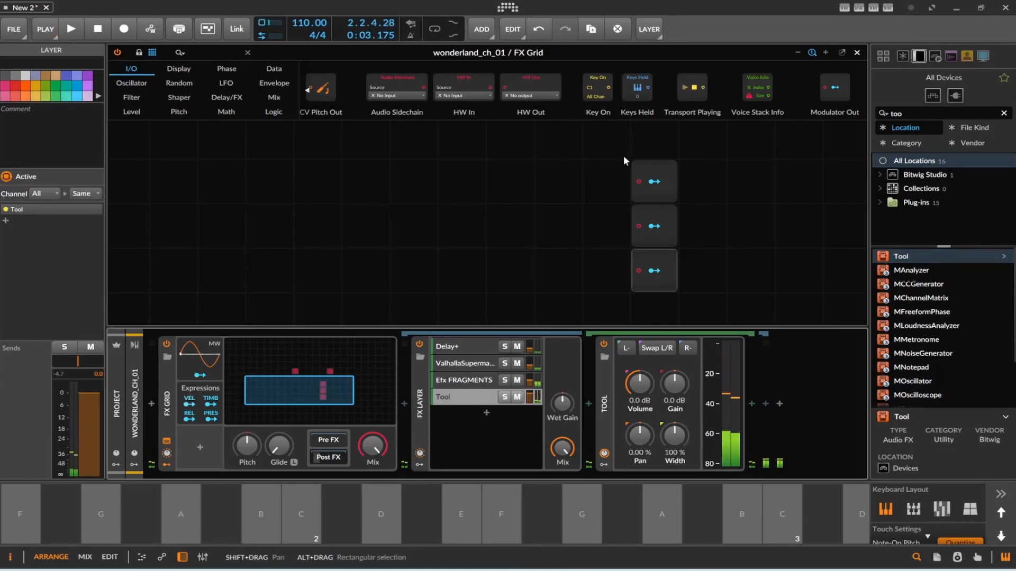
# - Map the first two Modulator Outs to the Tool layer's volume with negative amounts, using -0.62 for the second
pyautogui.click(647, 183)
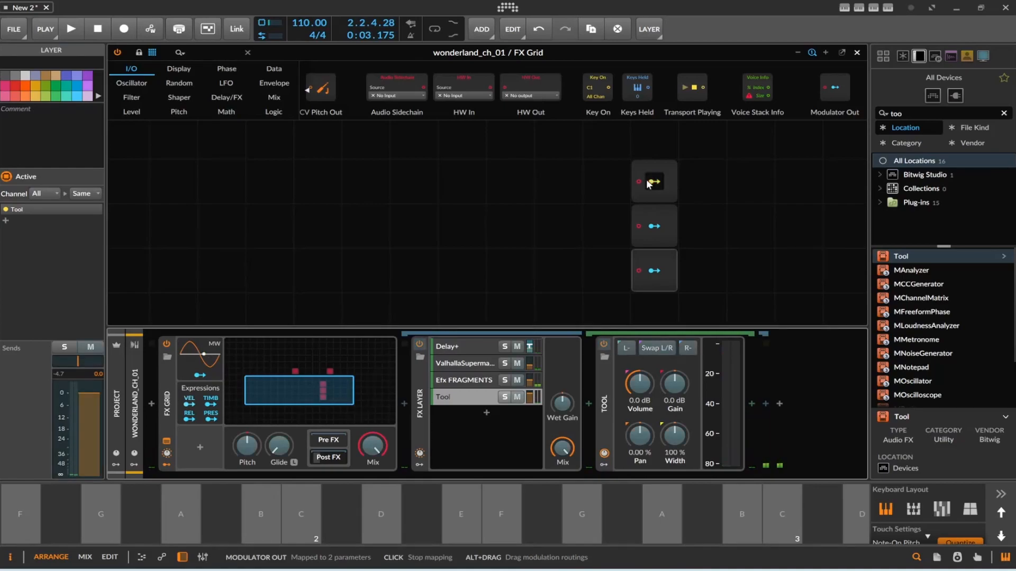
pyautogui.moveTo(639, 384); pyautogui.dragTo(639, 439)
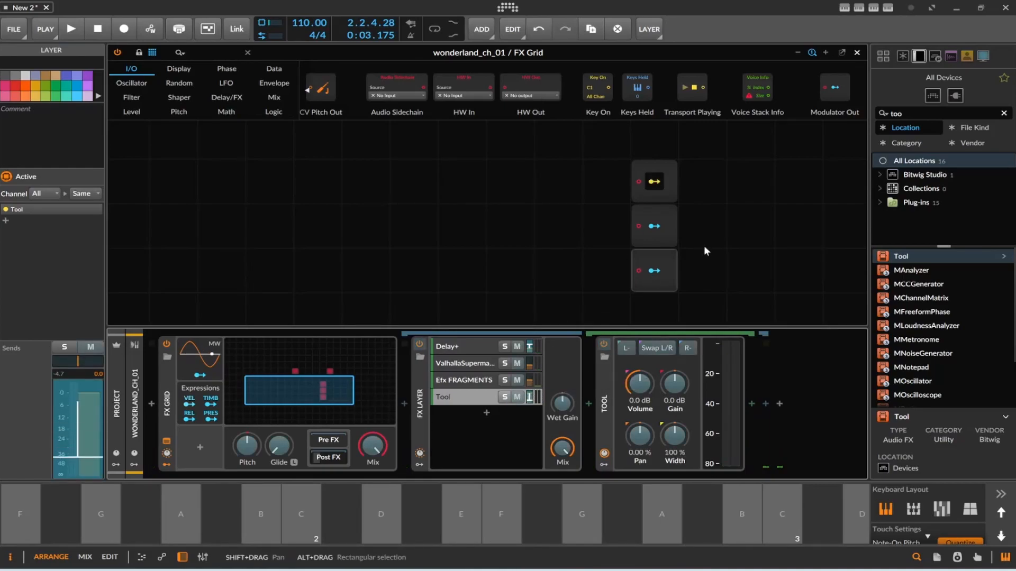
pyautogui.moveTo(653, 184); pyautogui.dragTo(654, 227)
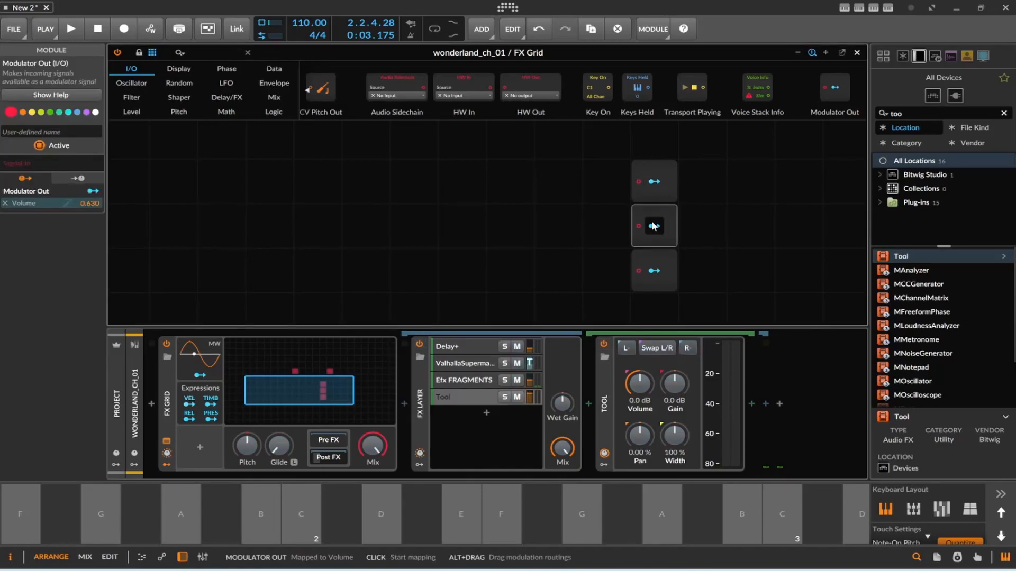
pyautogui.moveTo(639, 384); pyautogui.dragTo(639, 402)
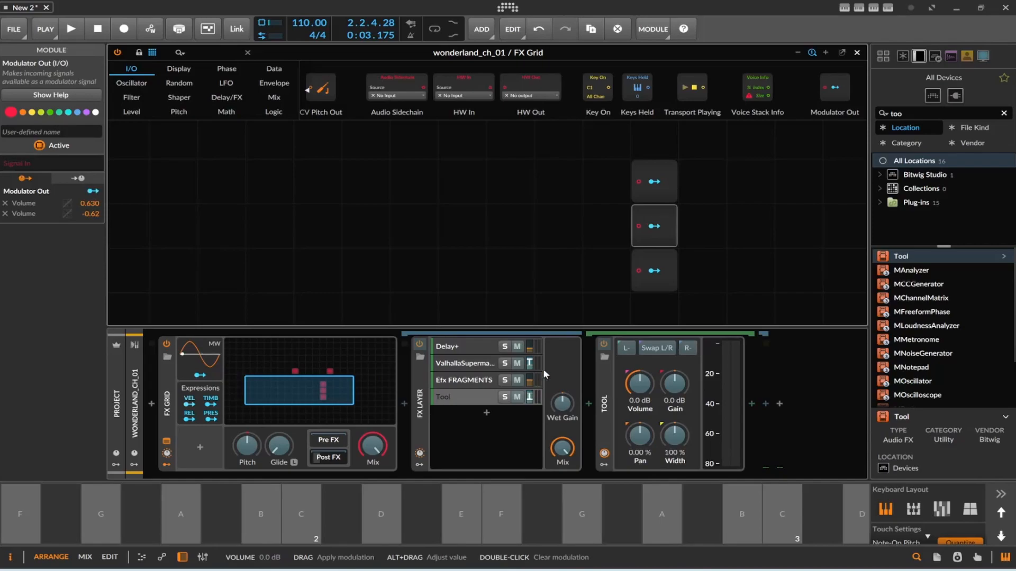
pyautogui.click(651, 233)
# - Map the third Modulator Out negatively to the Tool layer's volume and listen to the start of the clip
pyautogui.click(654, 270)
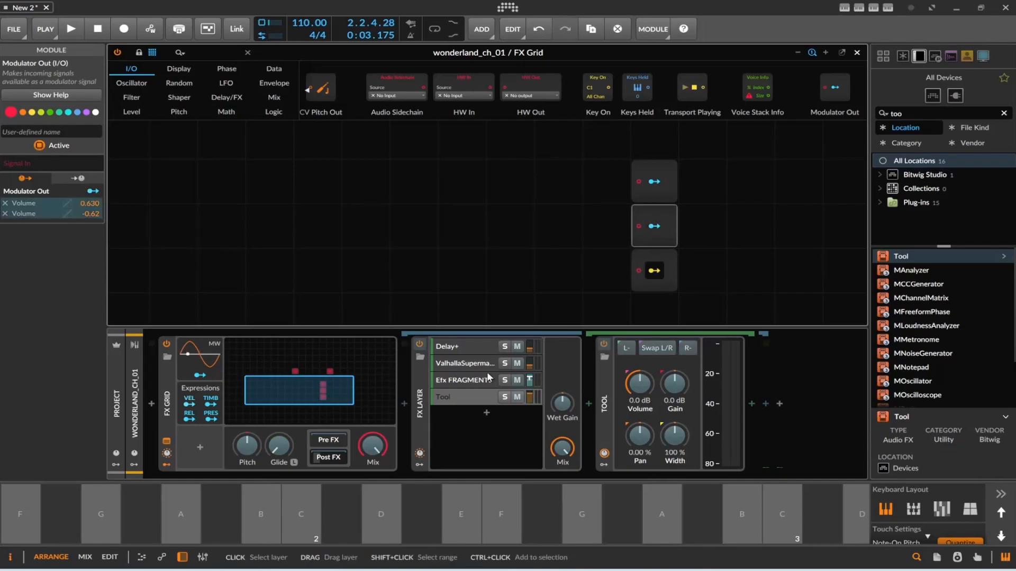
pyautogui.moveTo(534, 395); pyautogui.dragTo(535, 402)
pyautogui.click(654, 271)
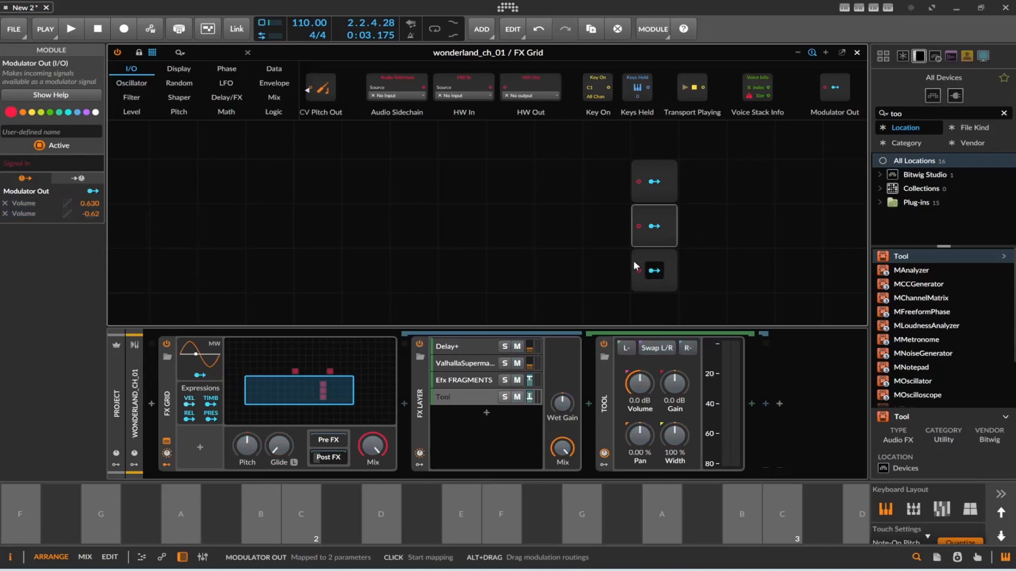
pyautogui.click(70, 28)
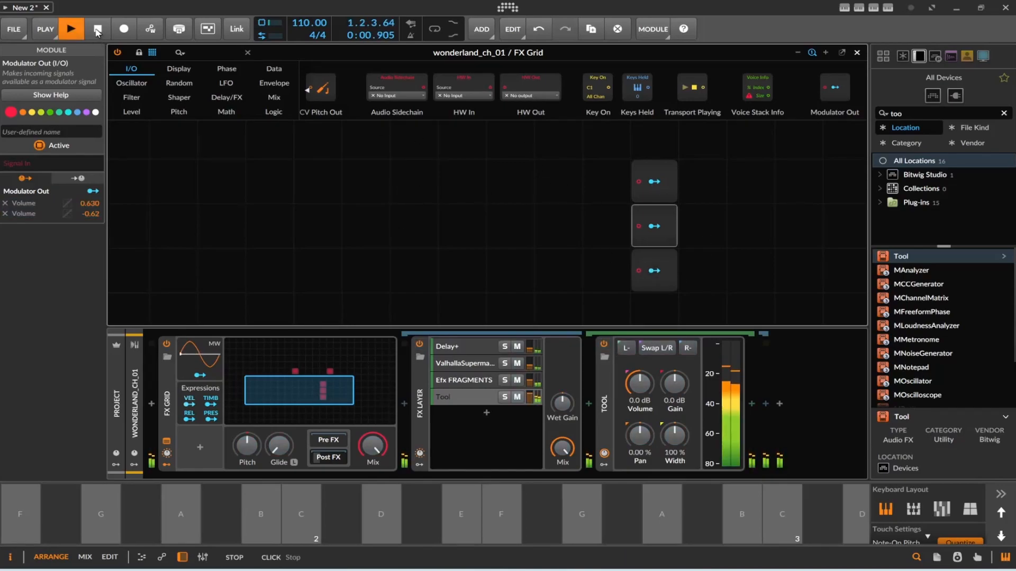
pyautogui.click(97, 30)
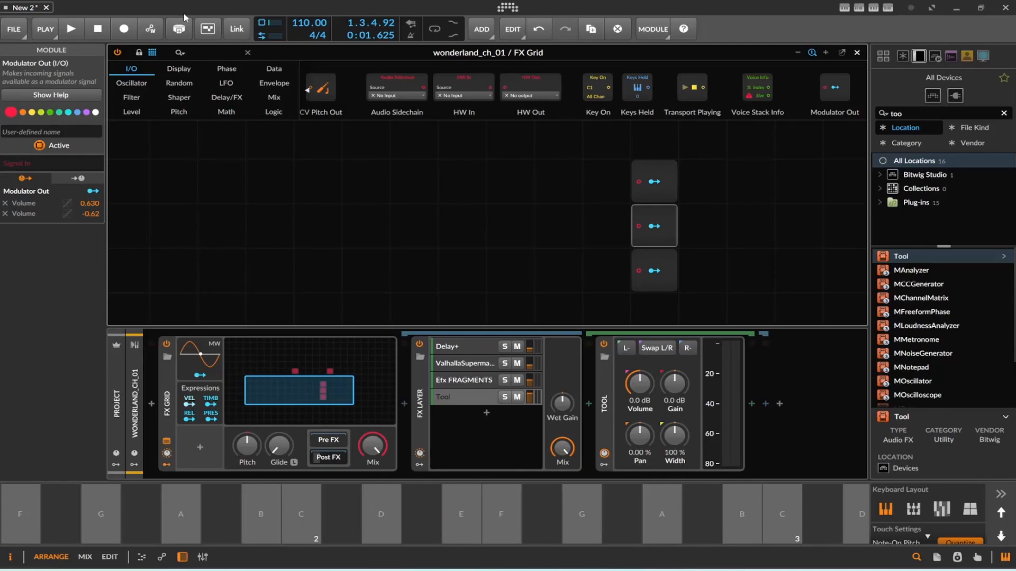
# - Add a Pitch constant module set to C2 (-12.00) in the grid and place a Gate In module directly above it
pyautogui.click(229, 112)
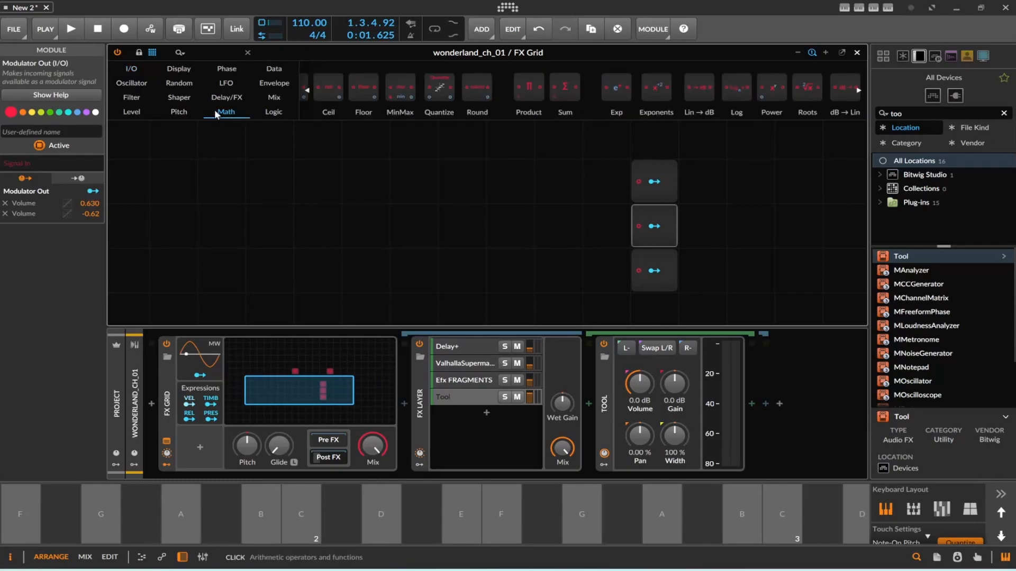
pyautogui.click(164, 112)
pyautogui.scroll(-2, 352, 97)
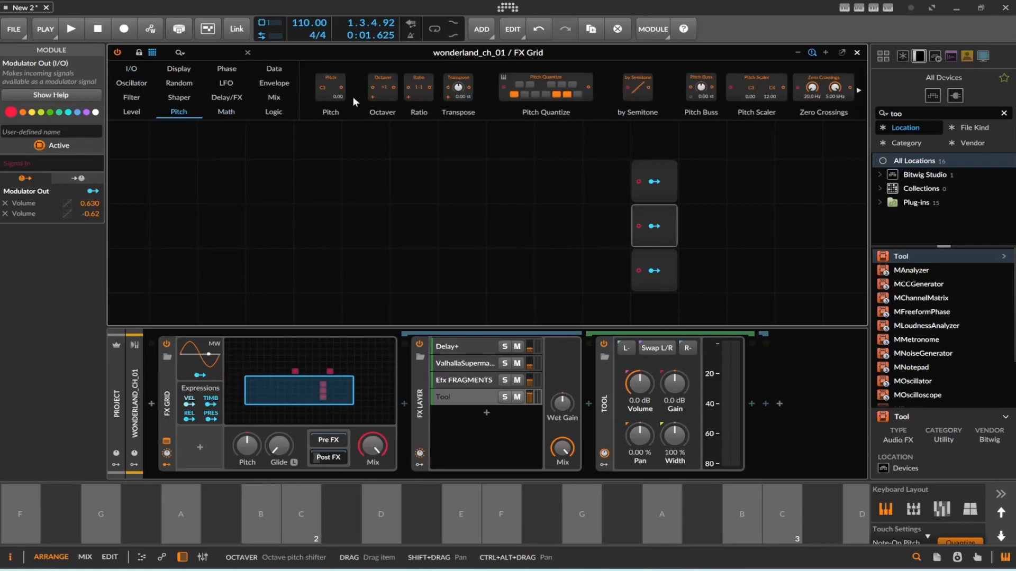
pyautogui.scroll(2, 338, 96)
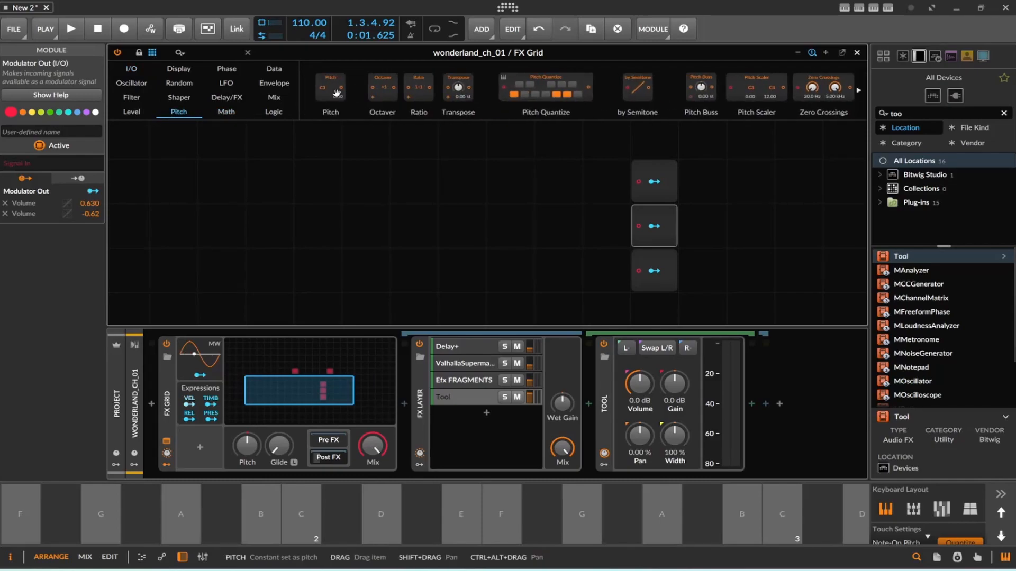
pyautogui.moveTo(337, 94); pyautogui.dragTo(310, 226)
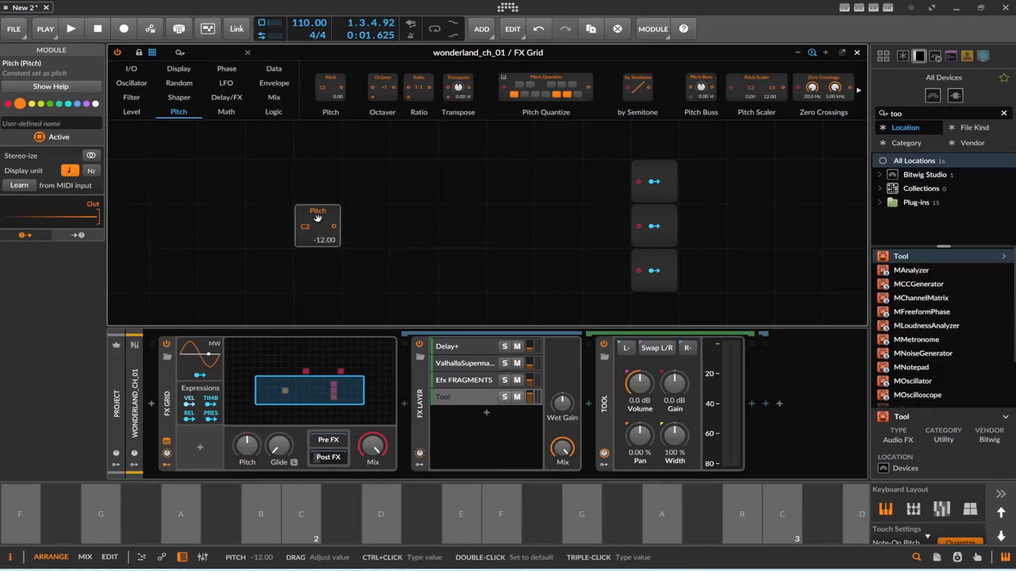
pyautogui.click(120, 70)
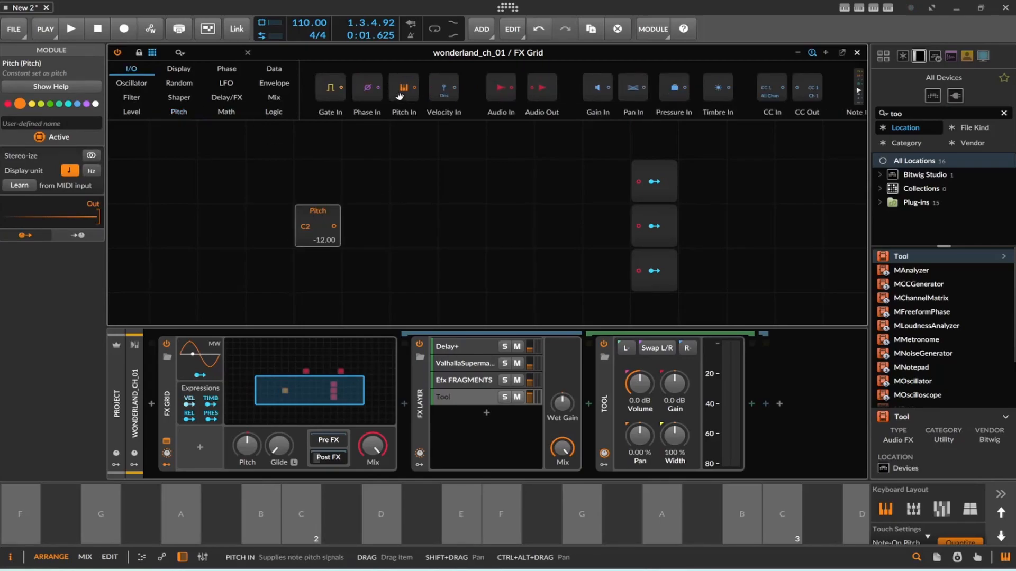
pyautogui.moveTo(339, 91); pyautogui.dragTo(340, 167)
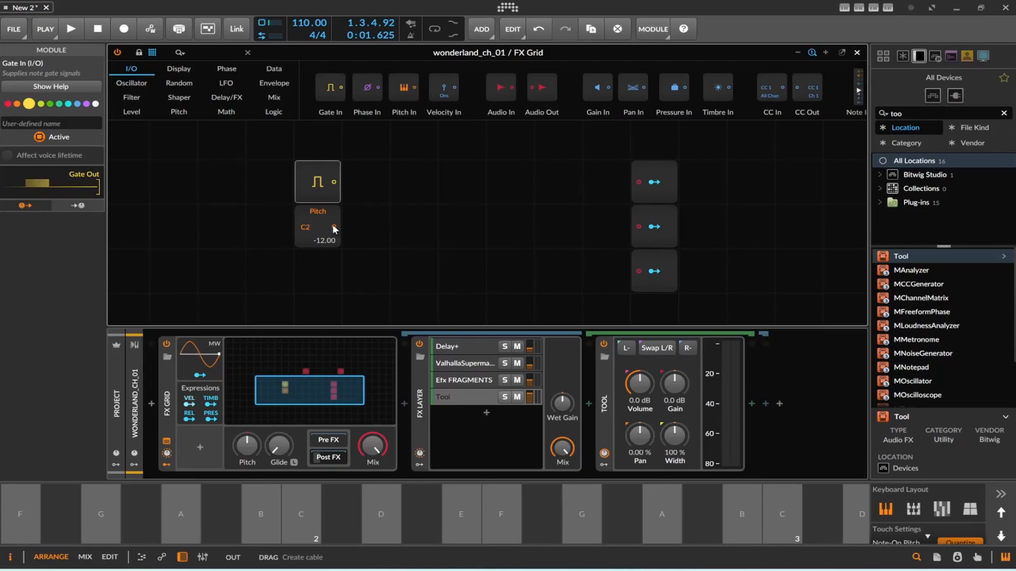
# - Add an = comparator beside the Pitch module and a Pitch In module below Pitch, wired to the comparator's A input
pyautogui.click(272, 112)
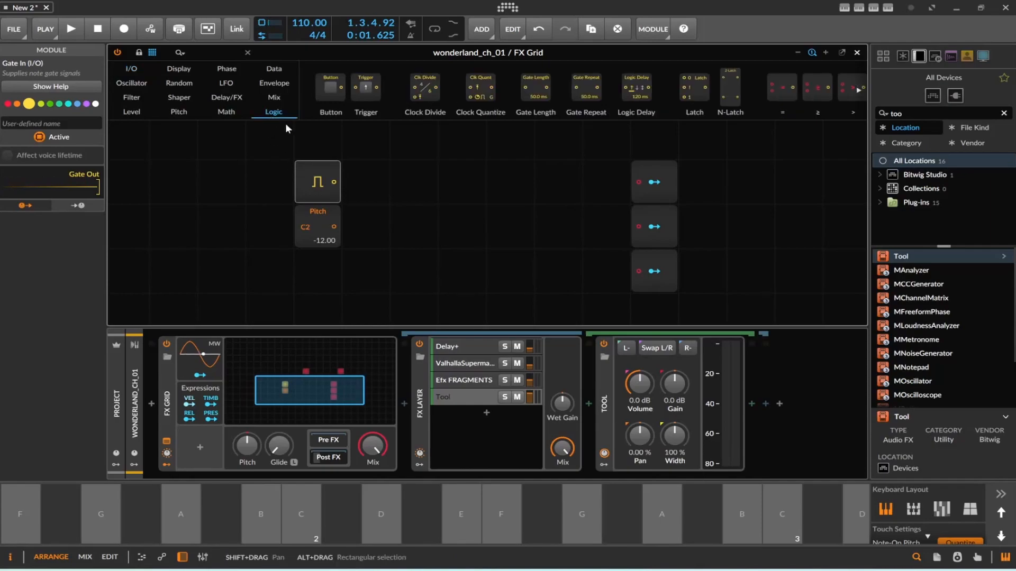
pyautogui.scroll(-2, 661, 100)
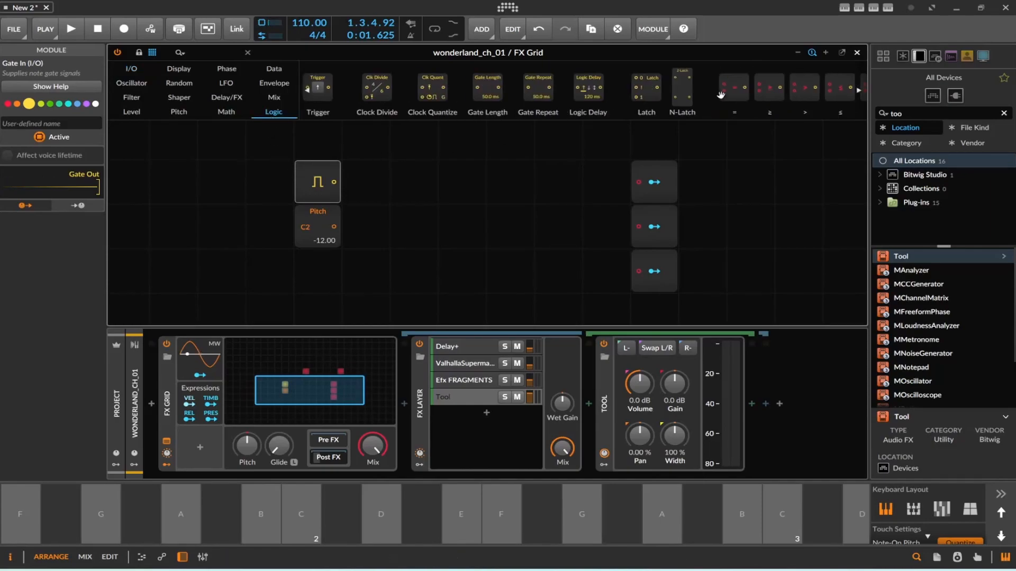
pyautogui.moveTo(687, 87); pyautogui.dragTo(435, 220)
pyautogui.click(315, 217)
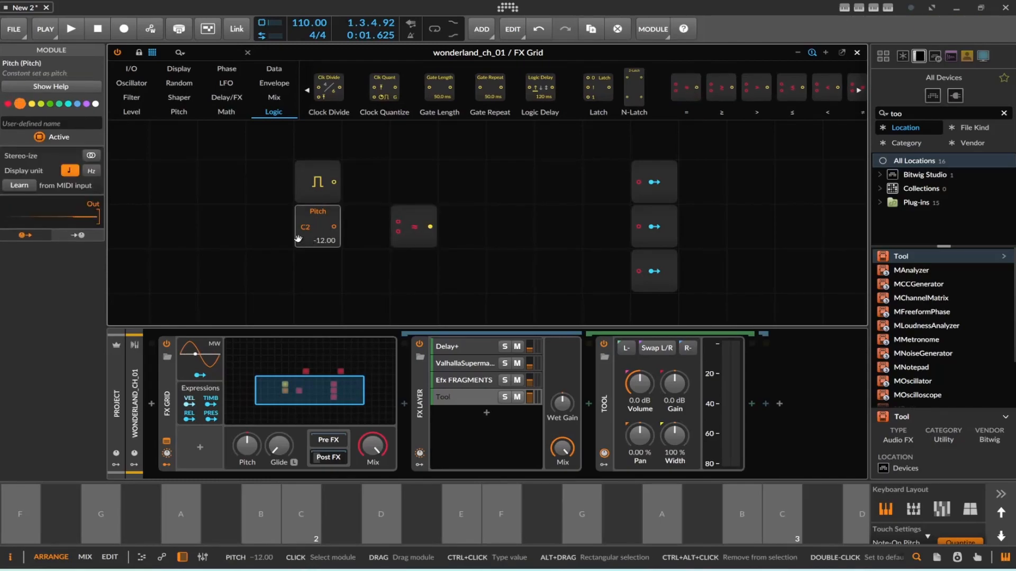
pyautogui.click(132, 71)
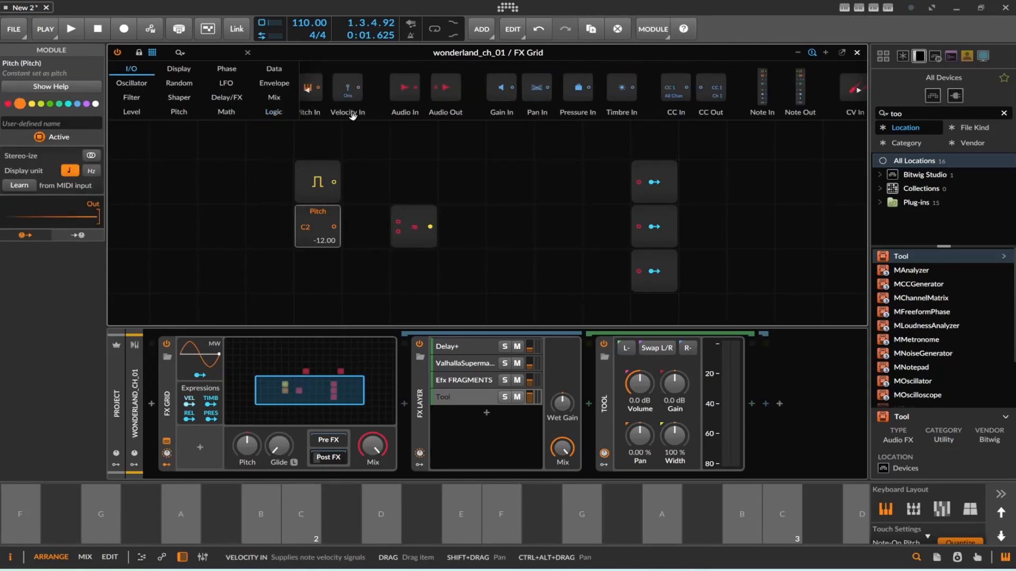
pyautogui.moveTo(401, 91); pyautogui.dragTo(392, 223)
# - Wire the C2 Pitch constant into the comparator's B input and the comparator's output into the first Modulator Out
pyautogui.moveTo(326, 227); pyautogui.dragTo(326, 233)
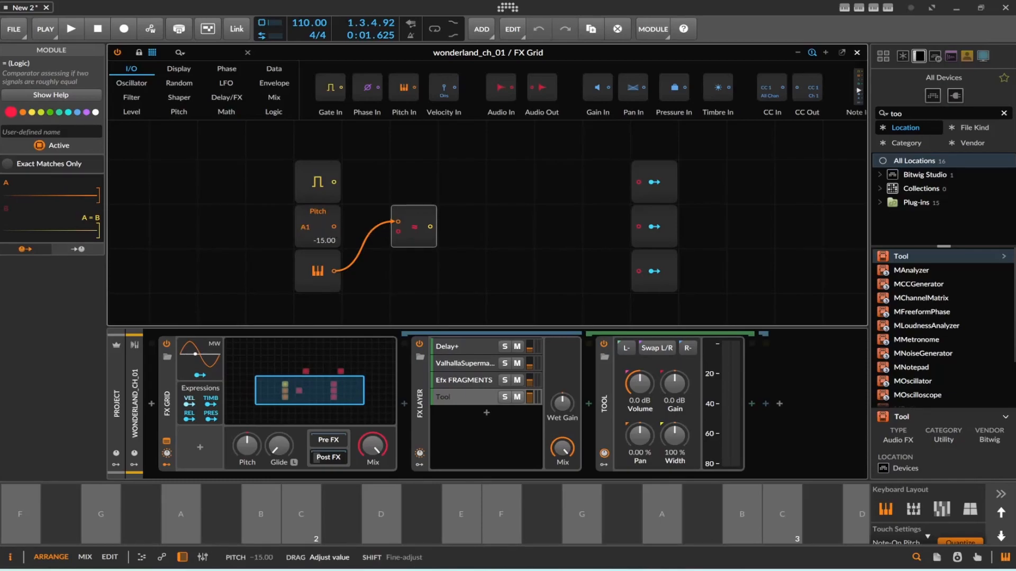
pyautogui.moveTo(334, 226); pyautogui.dragTo(441, 202)
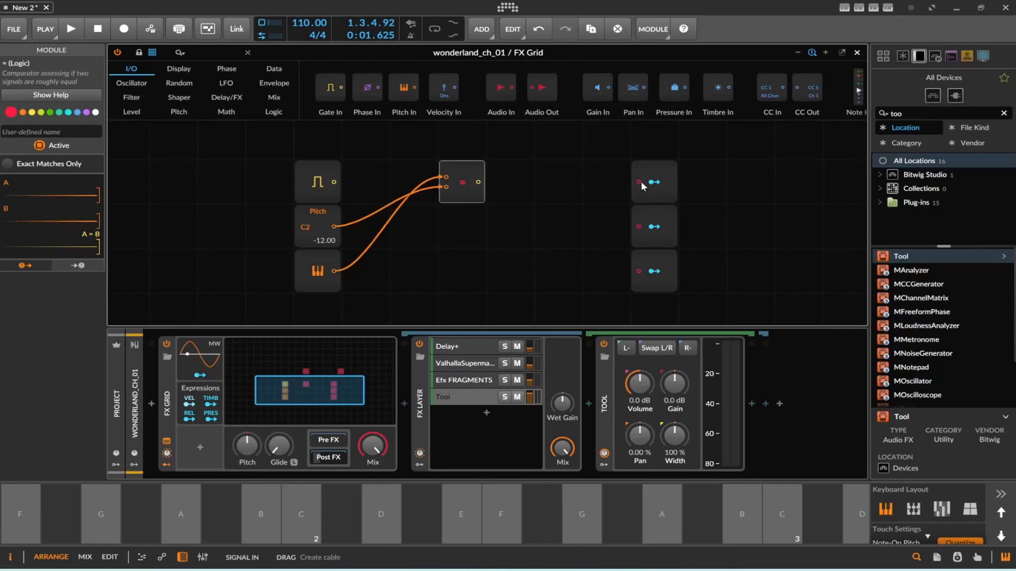
pyautogui.moveTo(477, 182); pyautogui.dragTo(639, 182)
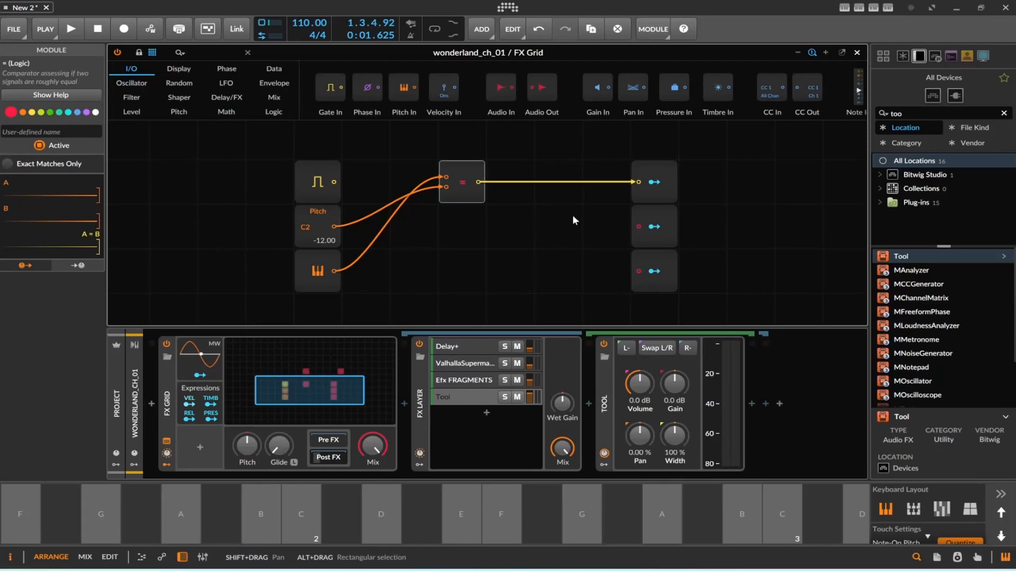
pyautogui.moveTo(459, 192); pyautogui.dragTo(487, 222)
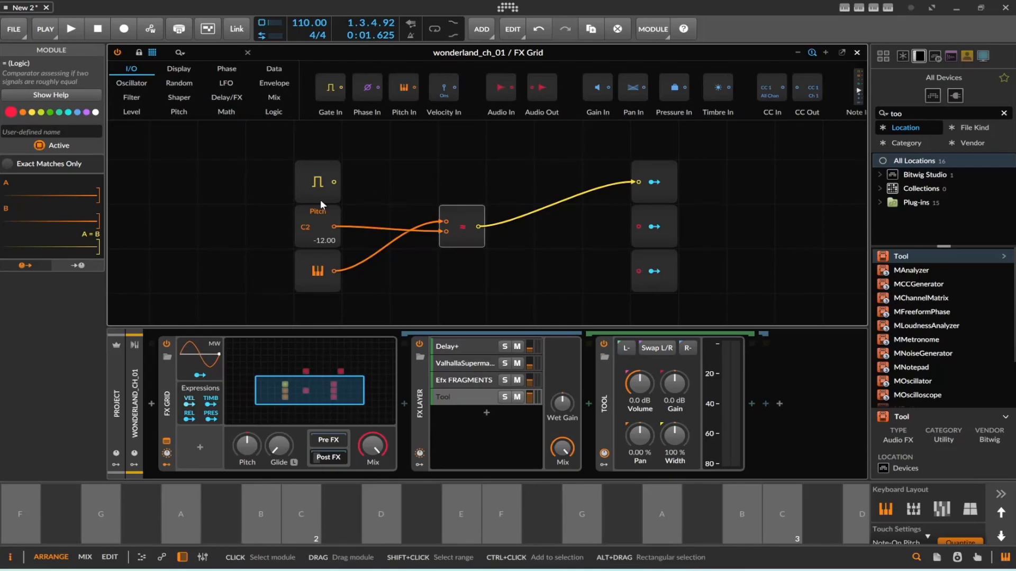
# - Add a Select In module between the comparator and the first Modulator Out, moving the comparator closer to the Pitch module
pyautogui.click(272, 111)
pyautogui.scroll(-5, 582, 87)
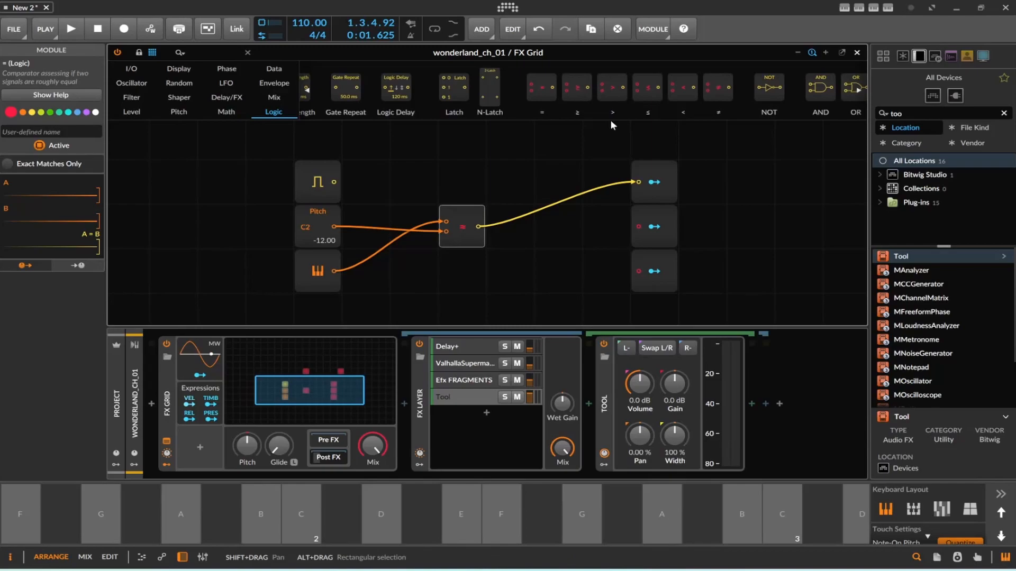
pyautogui.scroll(5, 582, 94)
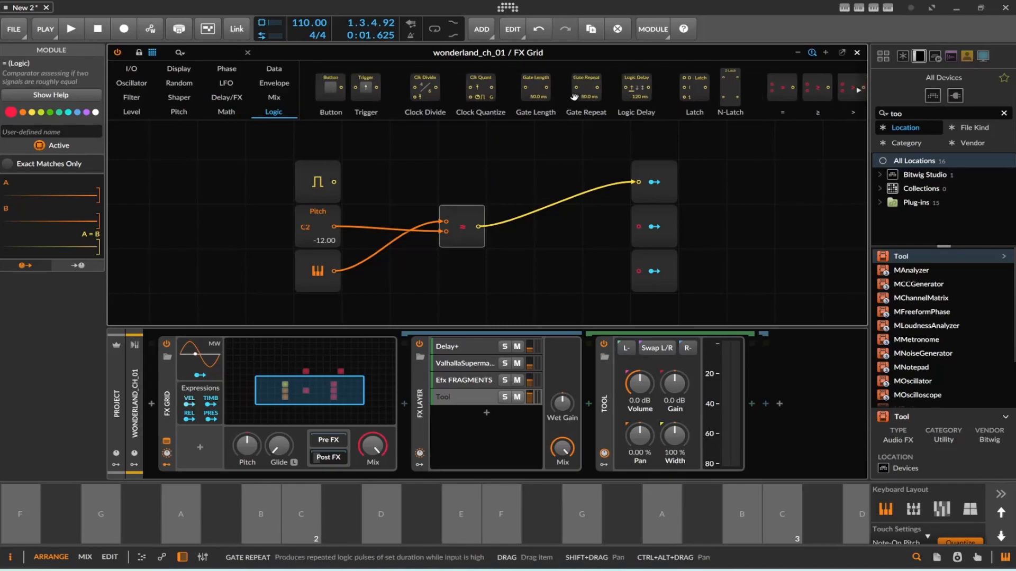
pyautogui.click(271, 98)
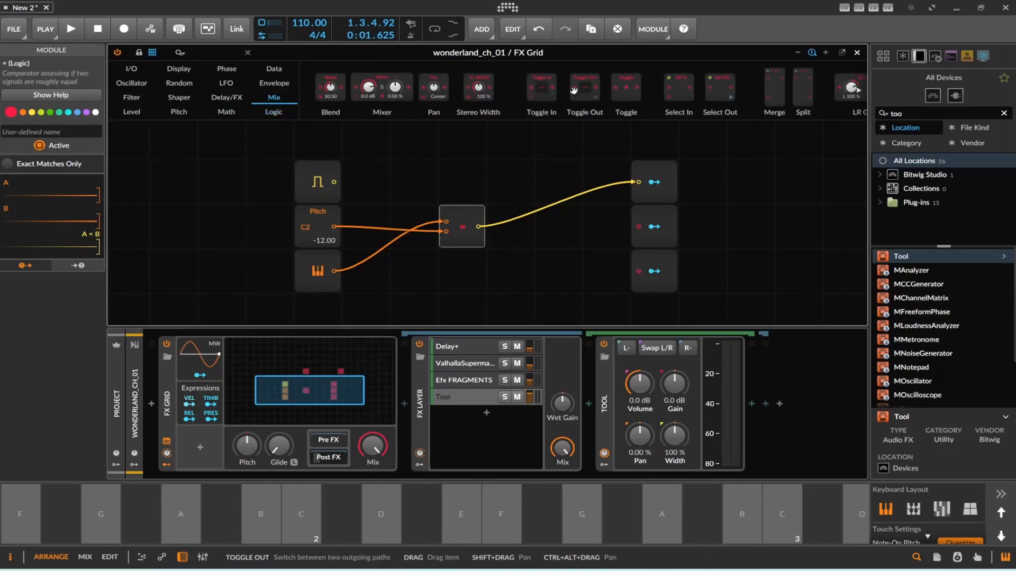
pyautogui.moveTo(679, 89); pyautogui.dragTo(426, 211)
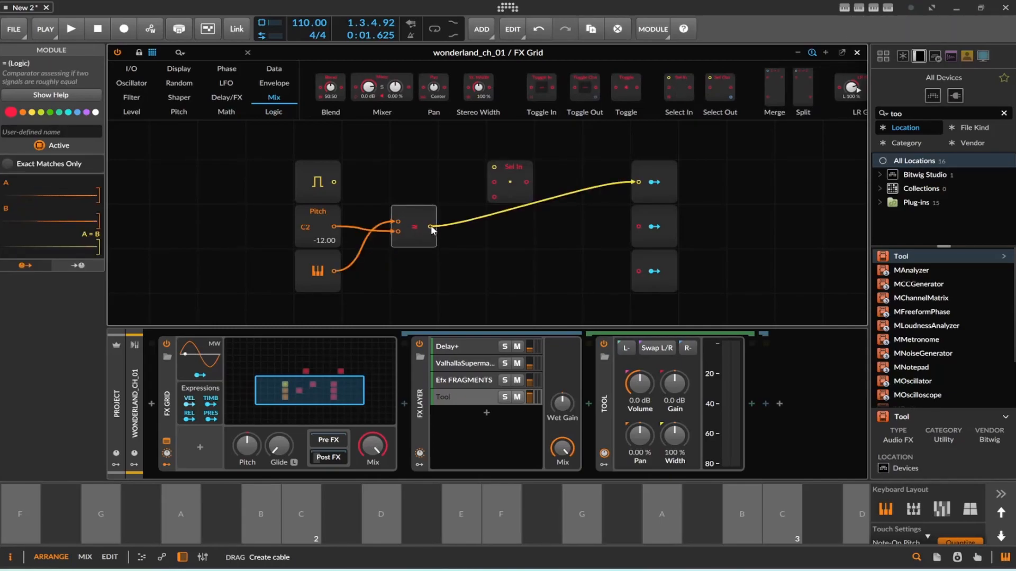
# - Wire Gate In to Select In's selector, the comparator only to its lowest input, and its output to the first Modulator Out
pyautogui.moveTo(503, 199); pyautogui.dragTo(494, 196)
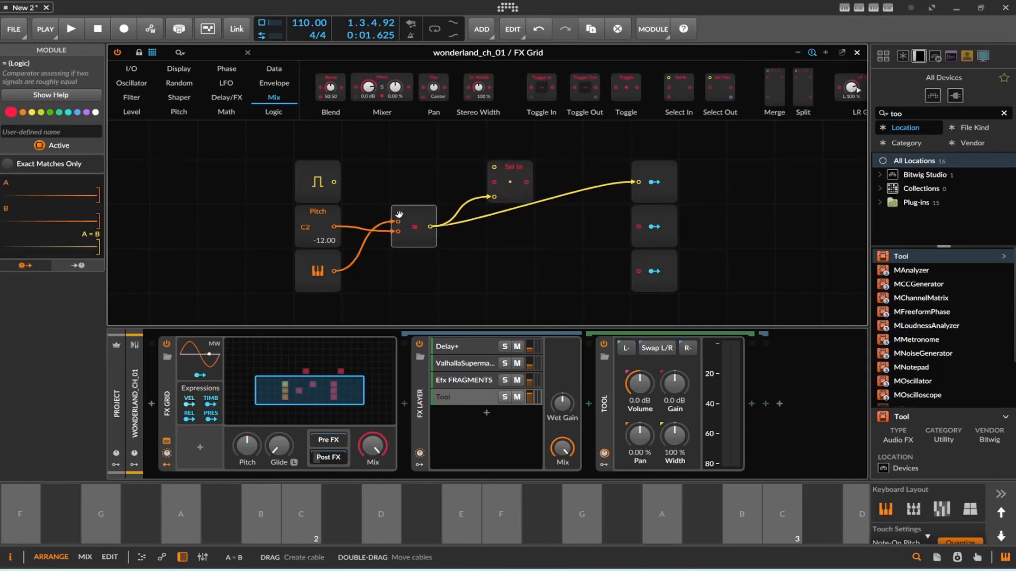
pyautogui.moveTo(335, 181); pyautogui.dragTo(494, 168)
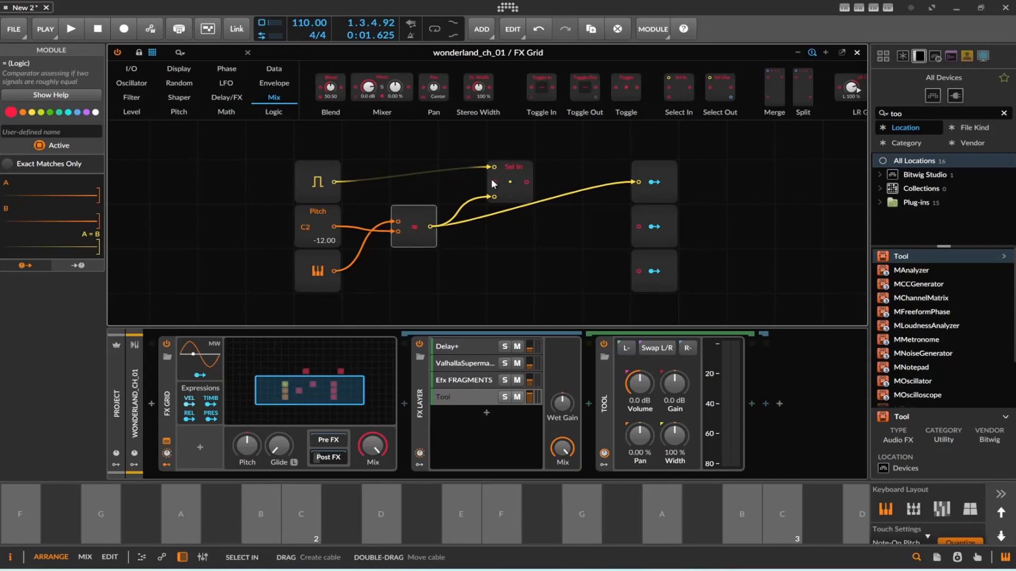
pyautogui.moveTo(431, 226); pyautogui.dragTo(638, 182)
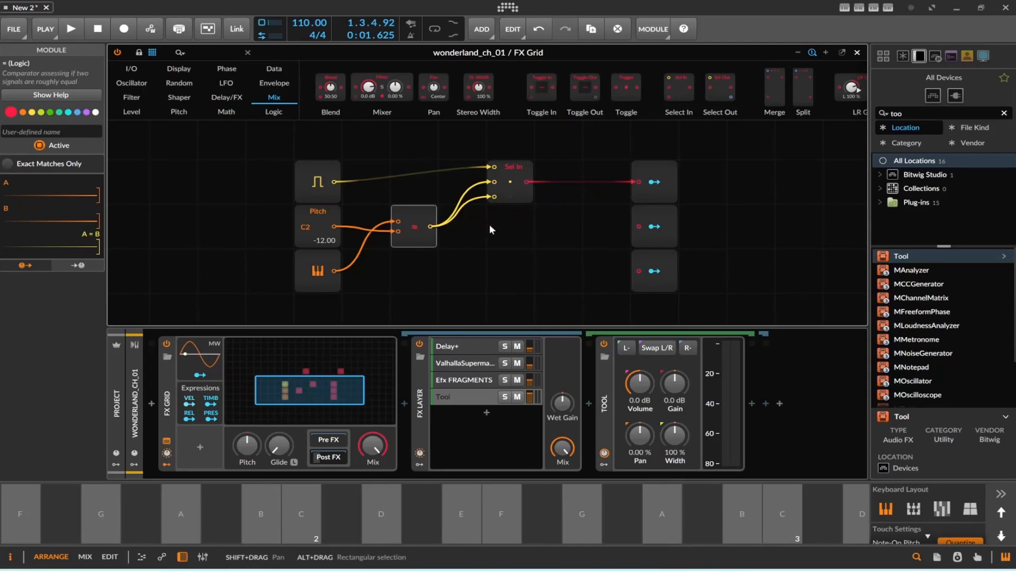
pyautogui.moveTo(492, 181); pyautogui.dragTo(475, 183)
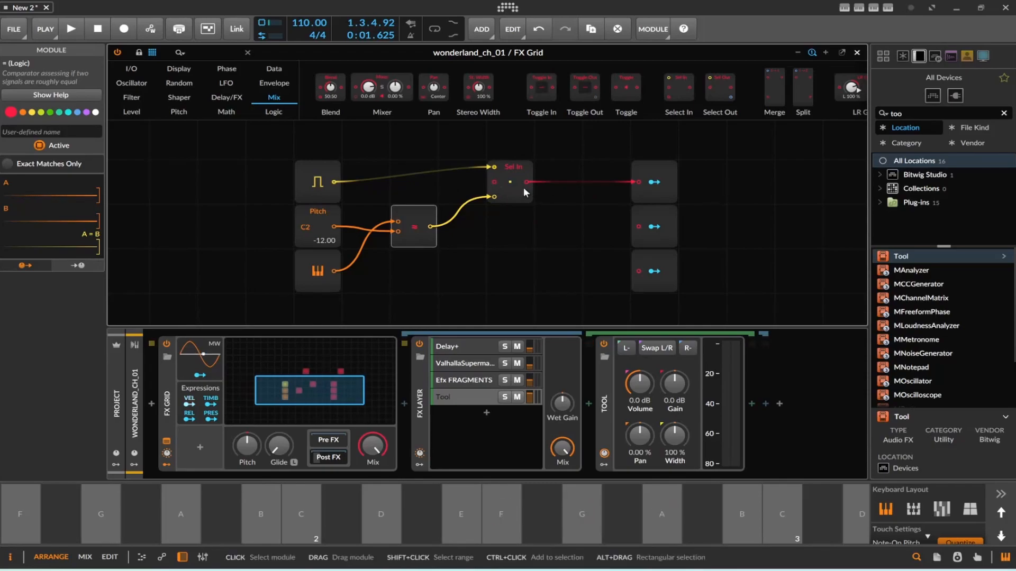
# - Play the clip to test the patch while adjusting the first Modulator Out's modulation of the Delay+ and Tool layer volumes
pyautogui.click(75, 33)
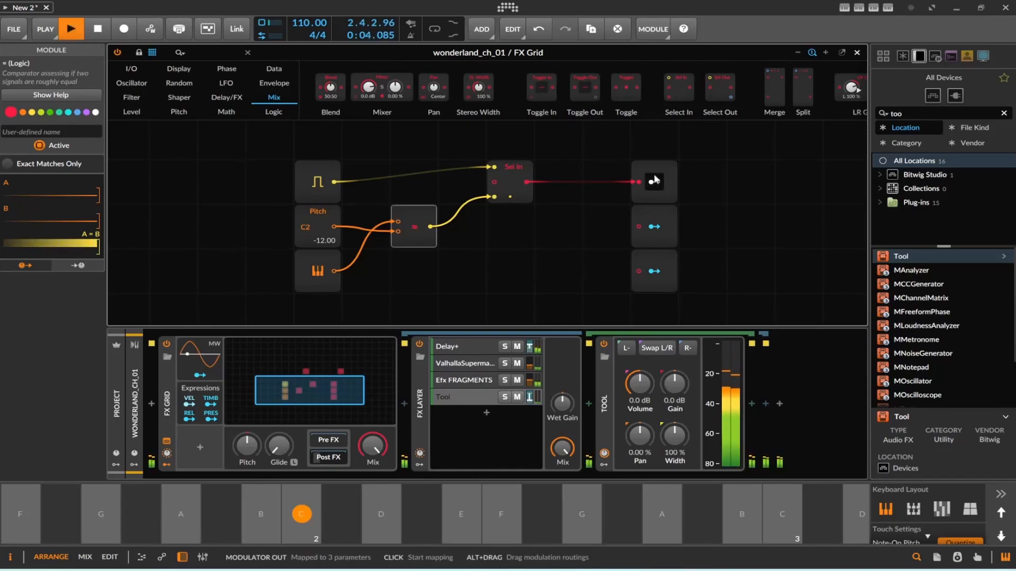
pyautogui.moveTo(640, 383); pyautogui.dragTo(639, 380)
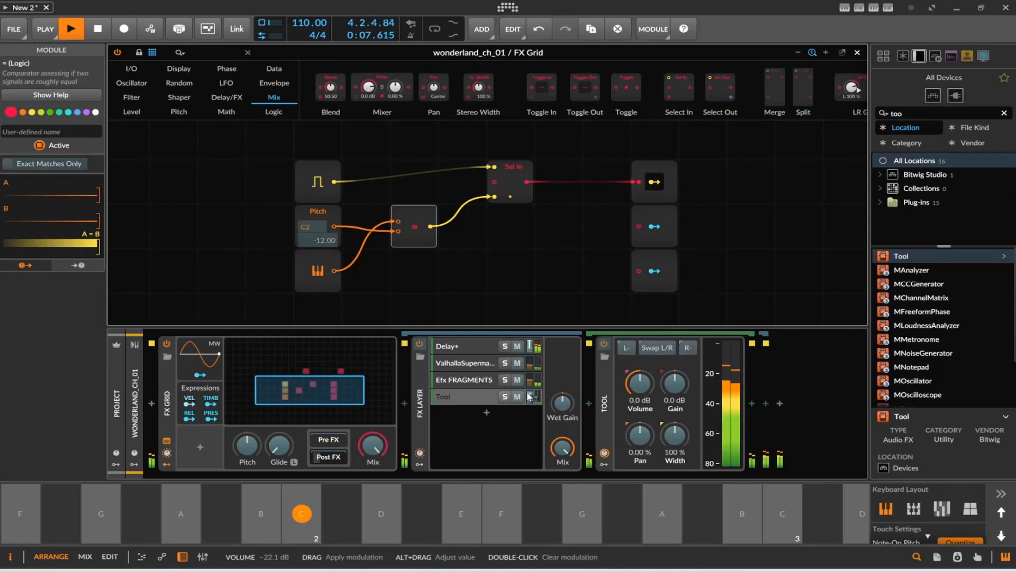
pyautogui.click(97, 29)
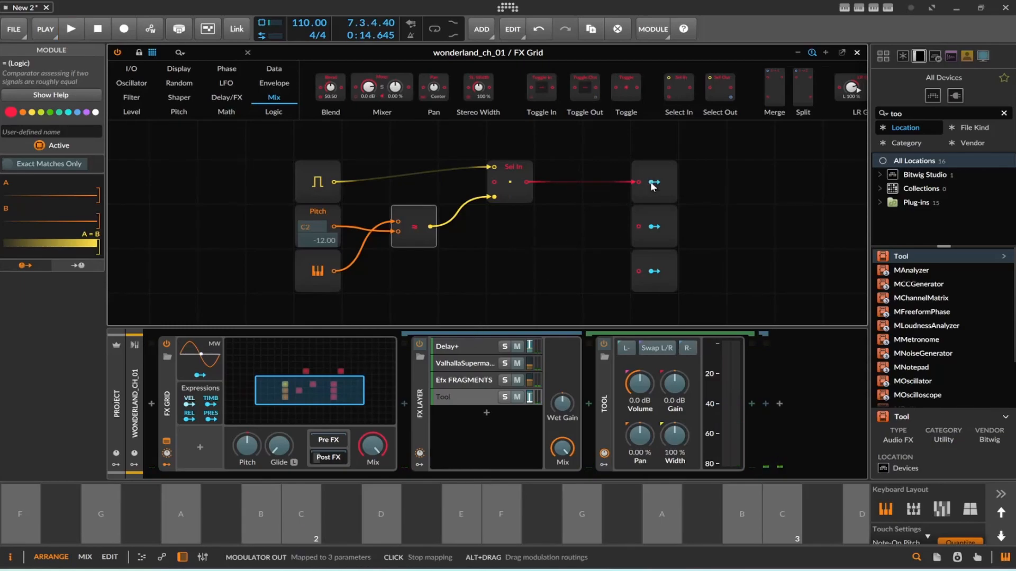
# - Select the Delay+ layer and raise the feedback of its delay
pyautogui.click(478, 348)
pyautogui.moveTo(794, 446)
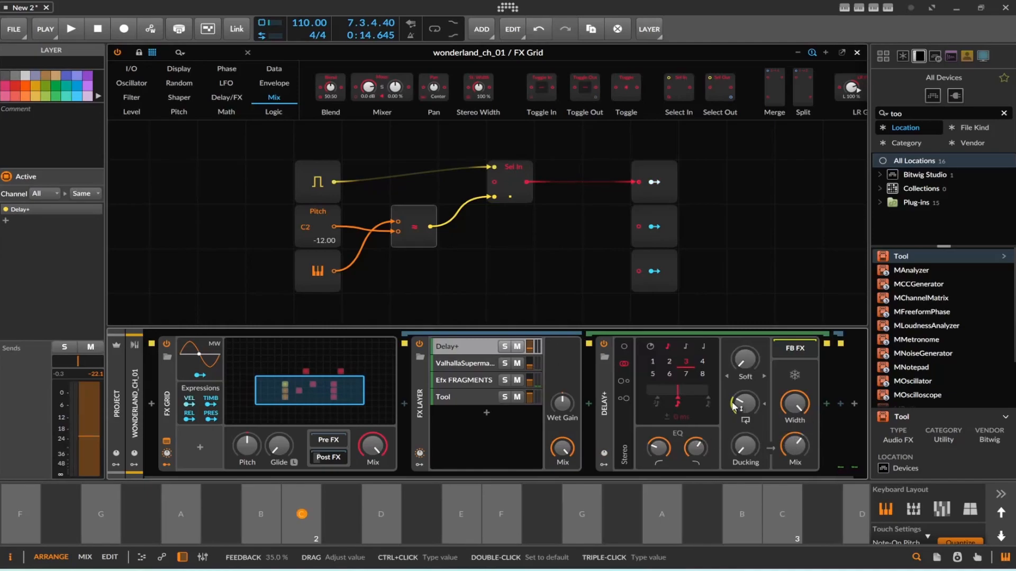
pyautogui.moveTo(744, 403)
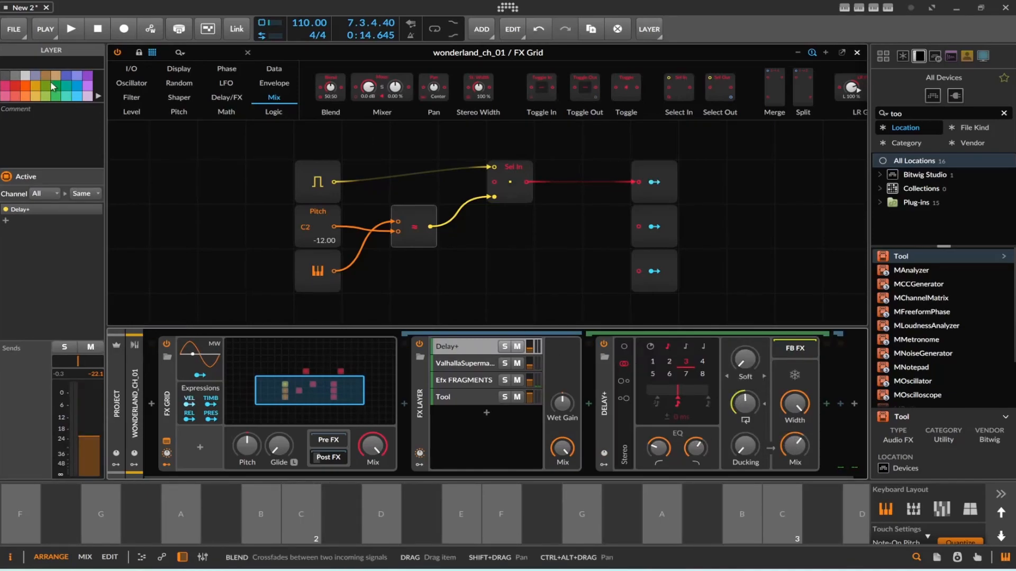
# - Play the clip to hear the delay with its raised feedback, and stop playback
pyautogui.click(69, 30)
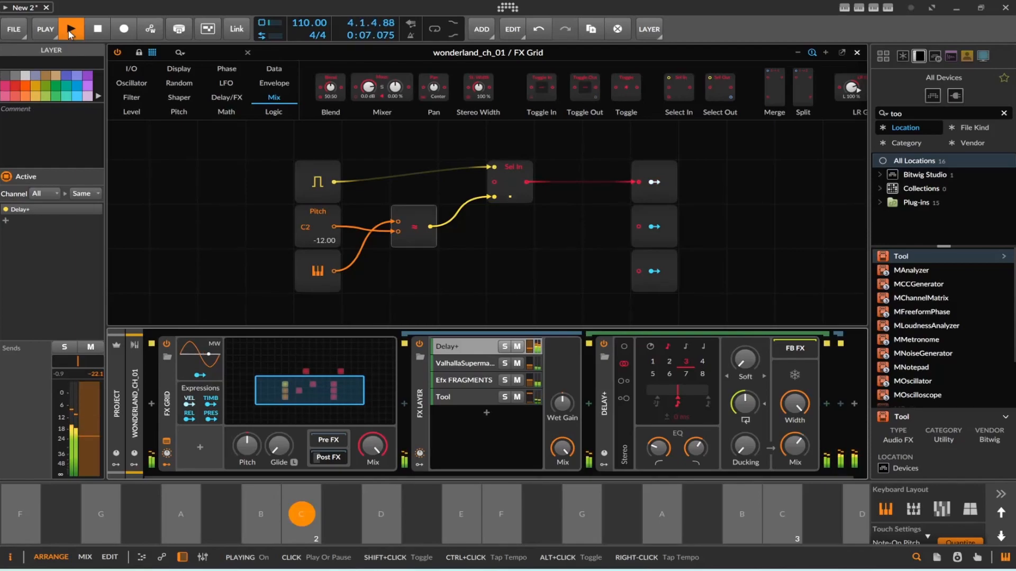
pyautogui.moveTo(737, 363); pyautogui.dragTo(739, 362)
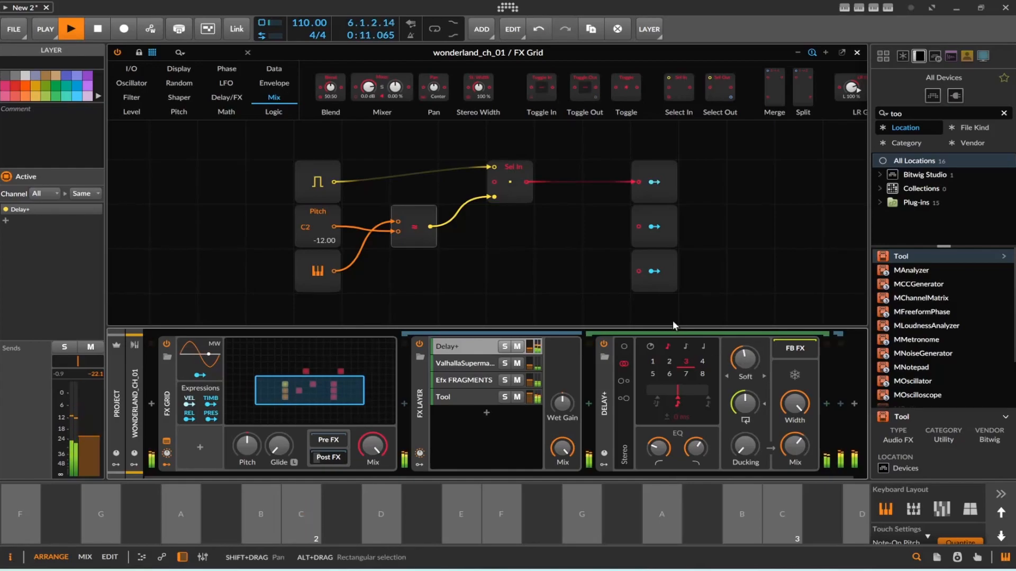
pyautogui.click(98, 33)
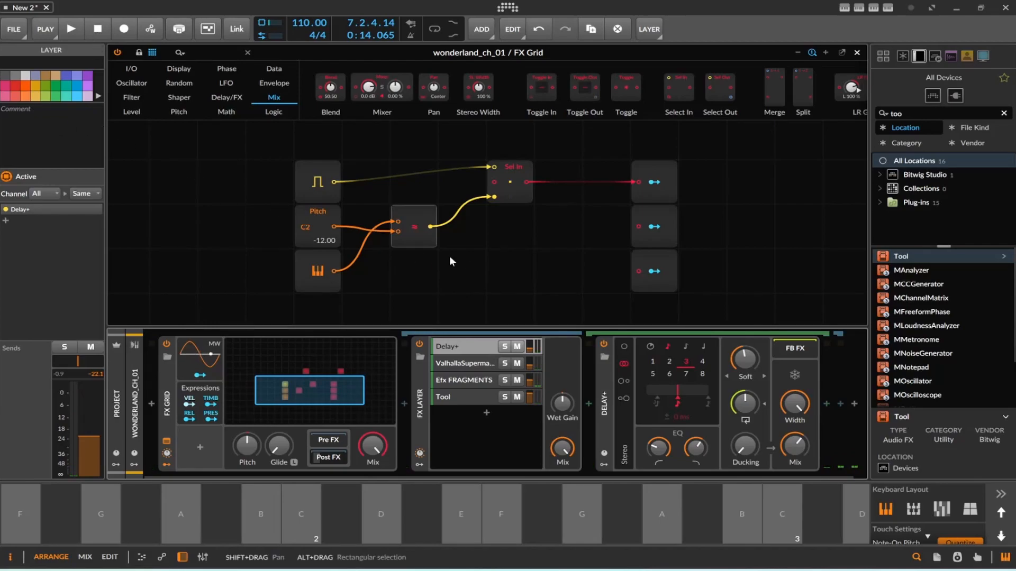
# - Duplicate the C2 Pitch module below Pitch In, shift Pitch In one column outward, and line the comparator up with it
pyautogui.scroll(-2, 350, 262)
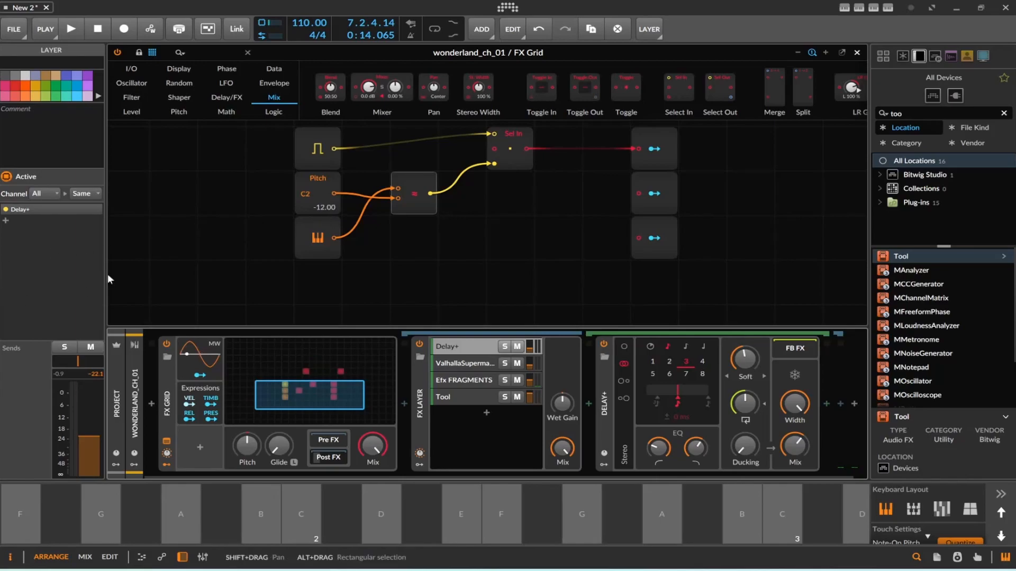
pyautogui.scroll(-3, 300, 267)
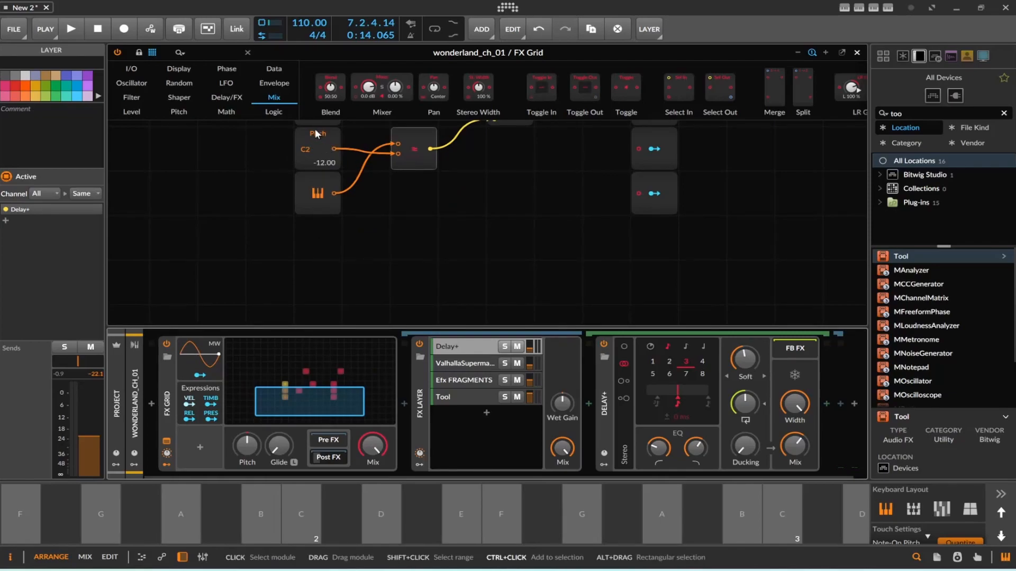
pyautogui.moveTo(328, 135); pyautogui.dragTo(321, 235)
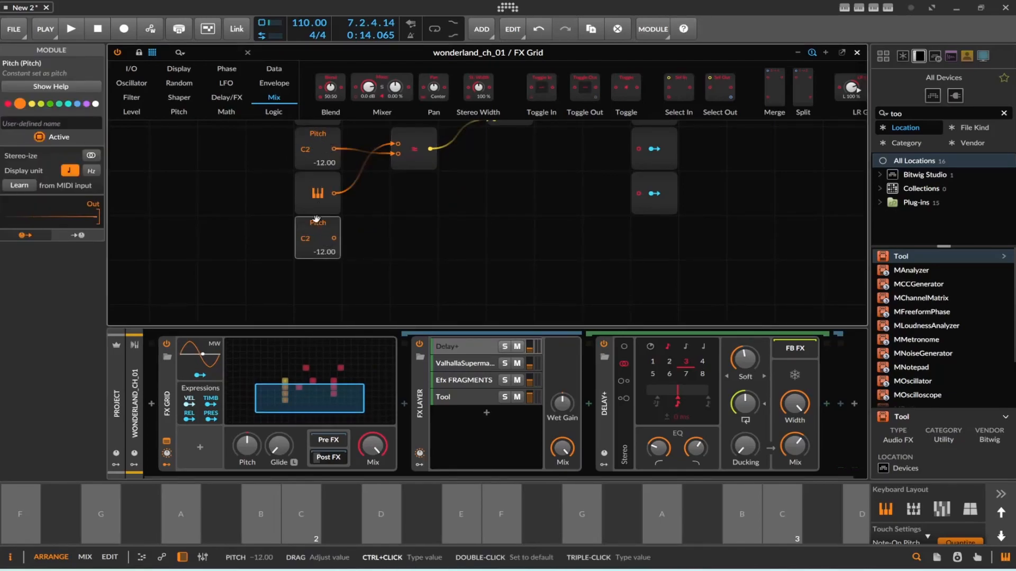
pyautogui.click(317, 180)
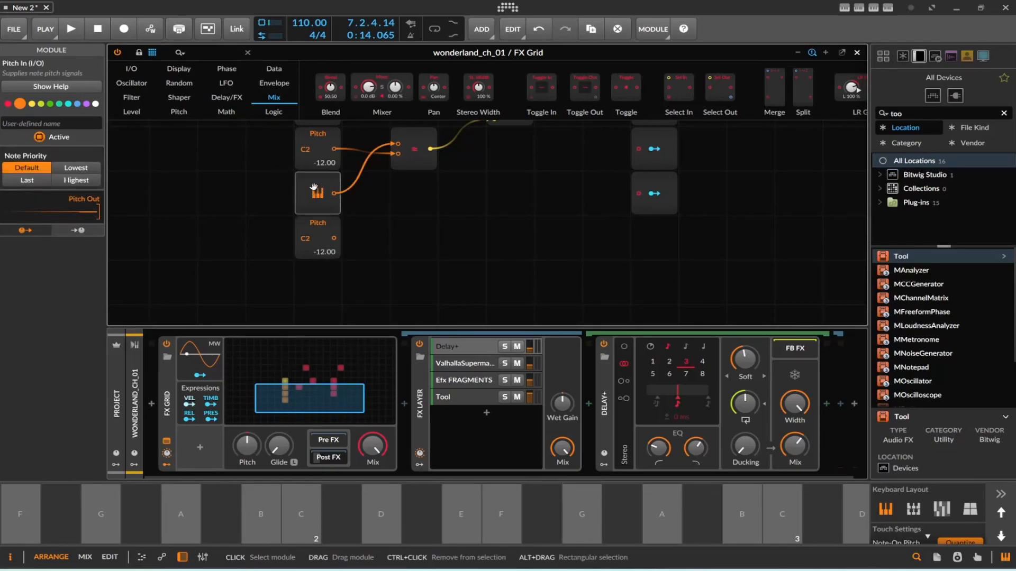
pyautogui.moveTo(317, 187); pyautogui.dragTo(220, 188)
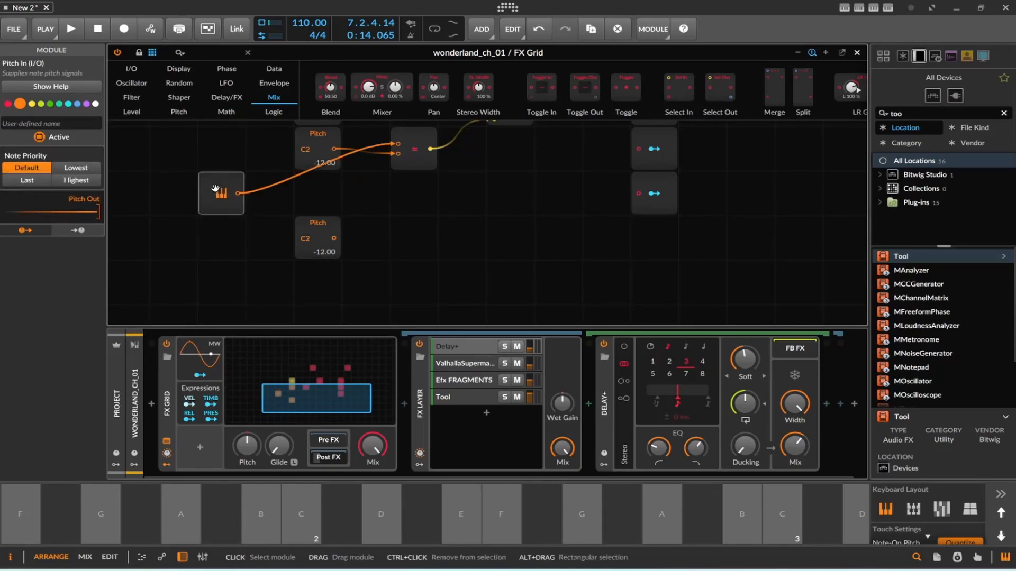
pyautogui.moveTo(413, 154); pyautogui.dragTo(433, 189)
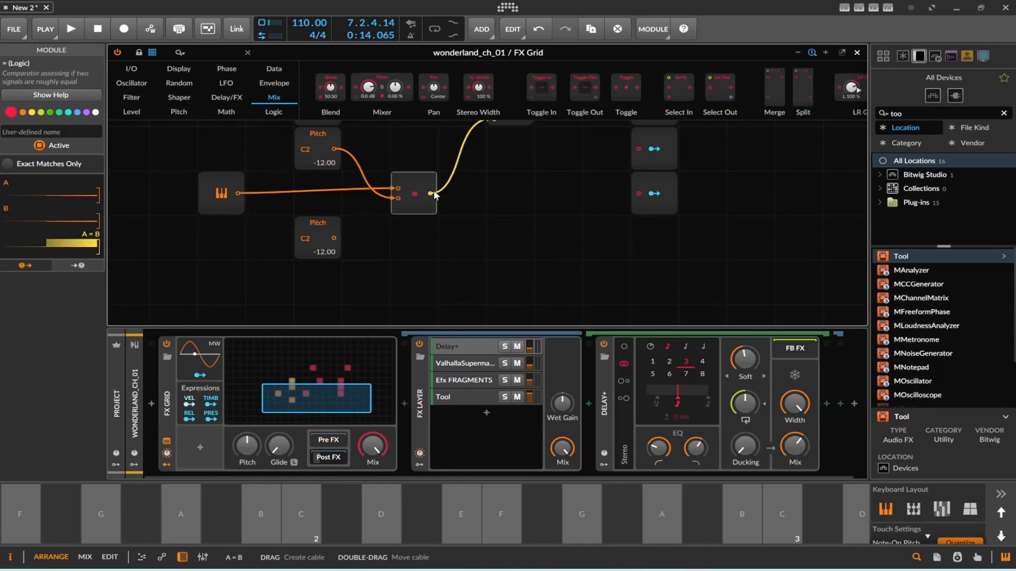
pyautogui.scroll(2, 531, 212)
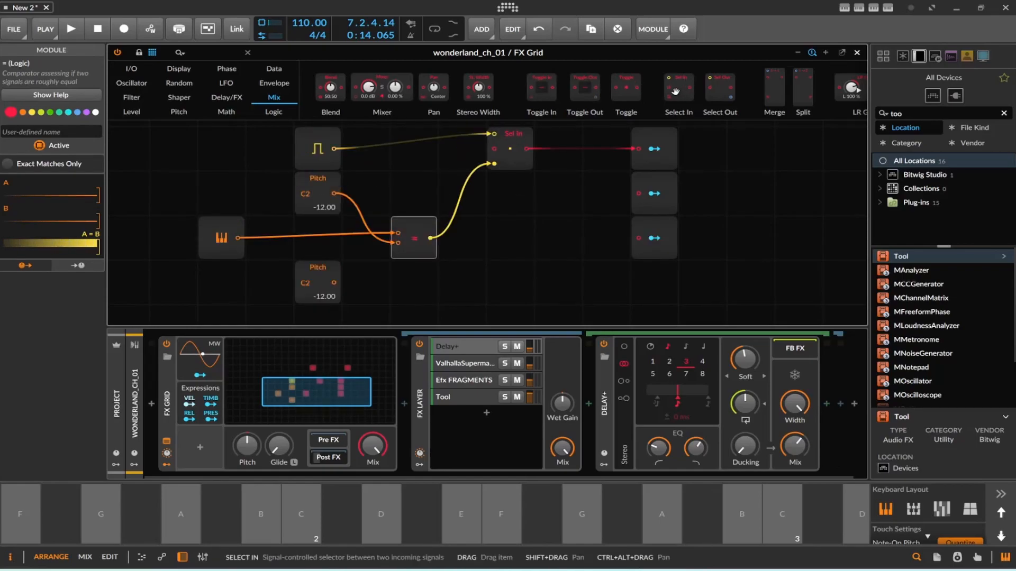
pyautogui.hotkey('ctrl', 'v')
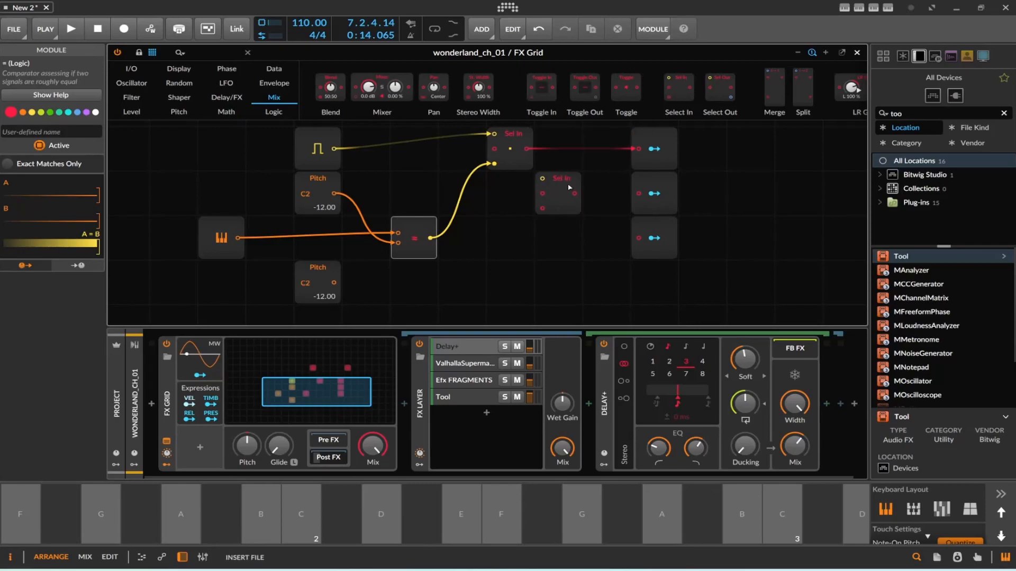
pyautogui.hotkey('ctrl', 'z')
pyautogui.hscroll(2, 661, 100)
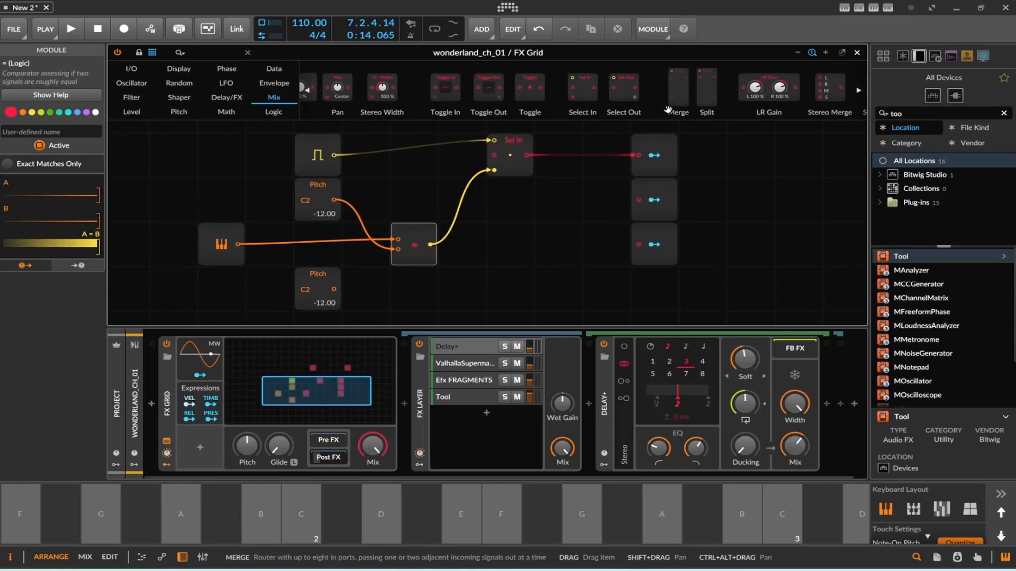
pyautogui.click(513, 149)
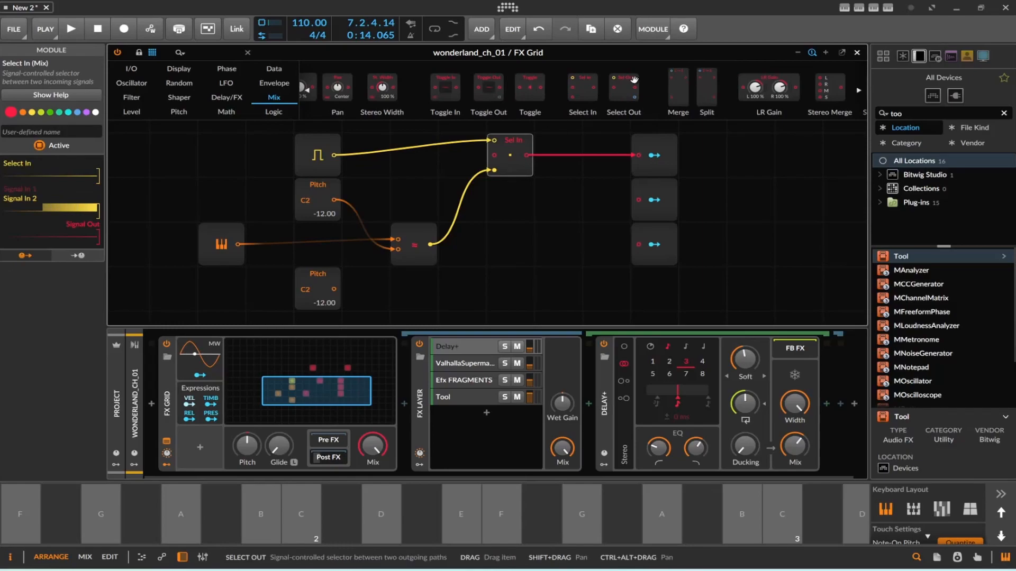
pyautogui.hscroll(2, 660, 104)
pyautogui.hscroll(-1, 743, 91)
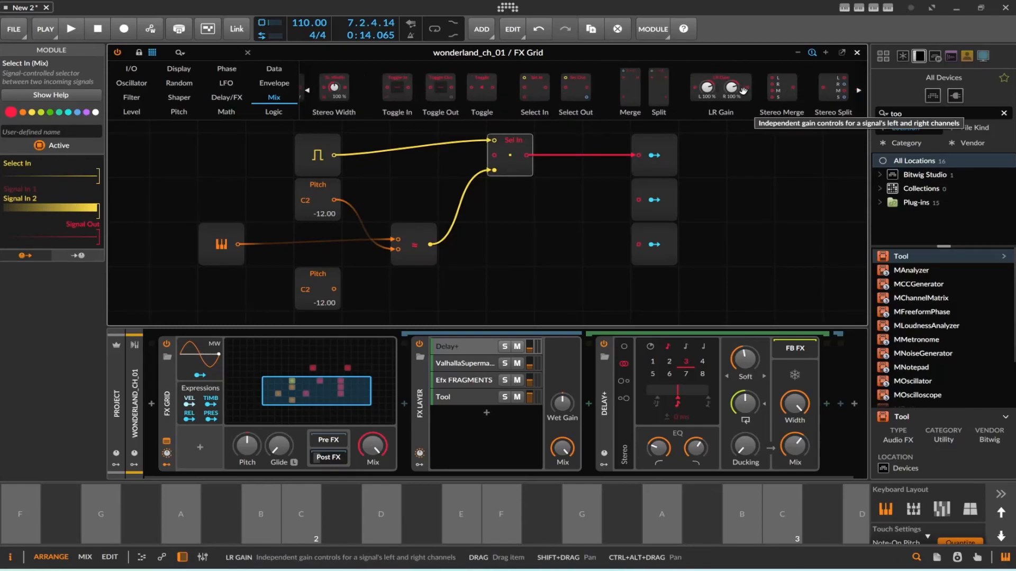
pyautogui.hscroll(-1, 743, 91)
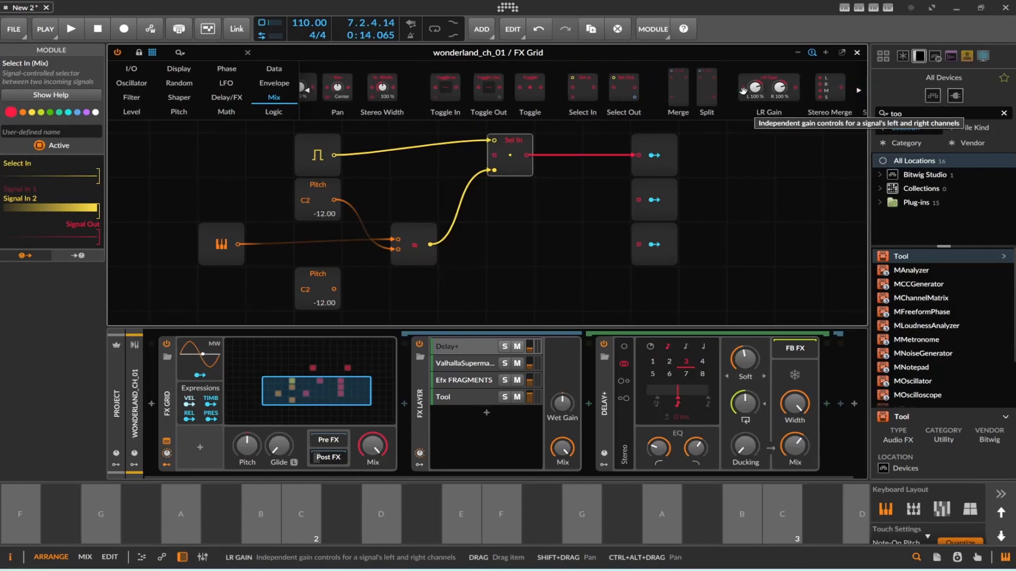
pyautogui.hscroll(-1, 743, 91)
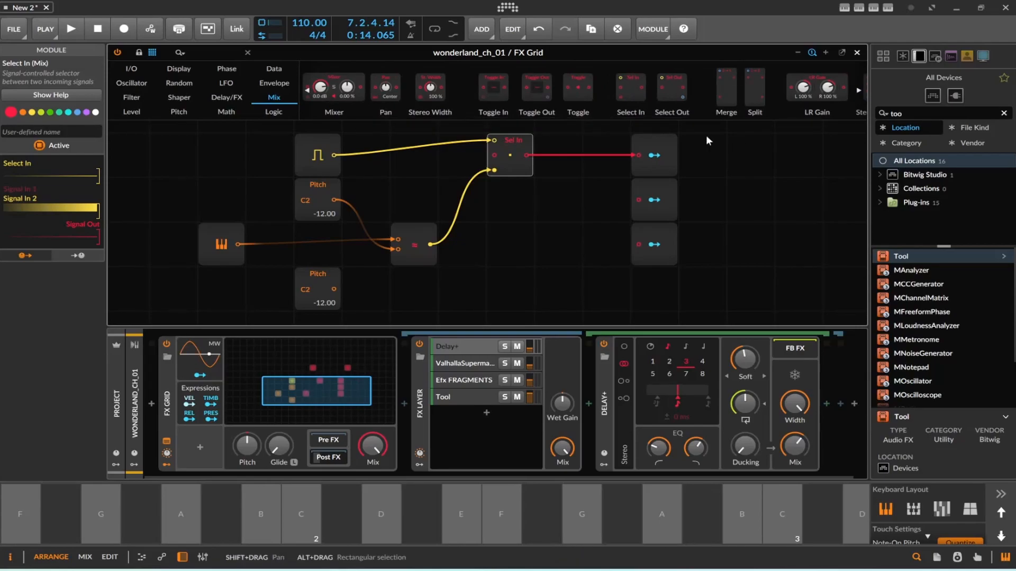
# - Add two more Select In modules beneath the first one and wire Gate In to both of their selector inputs
pyautogui.moveTo(625, 99); pyautogui.dragTo(531, 208)
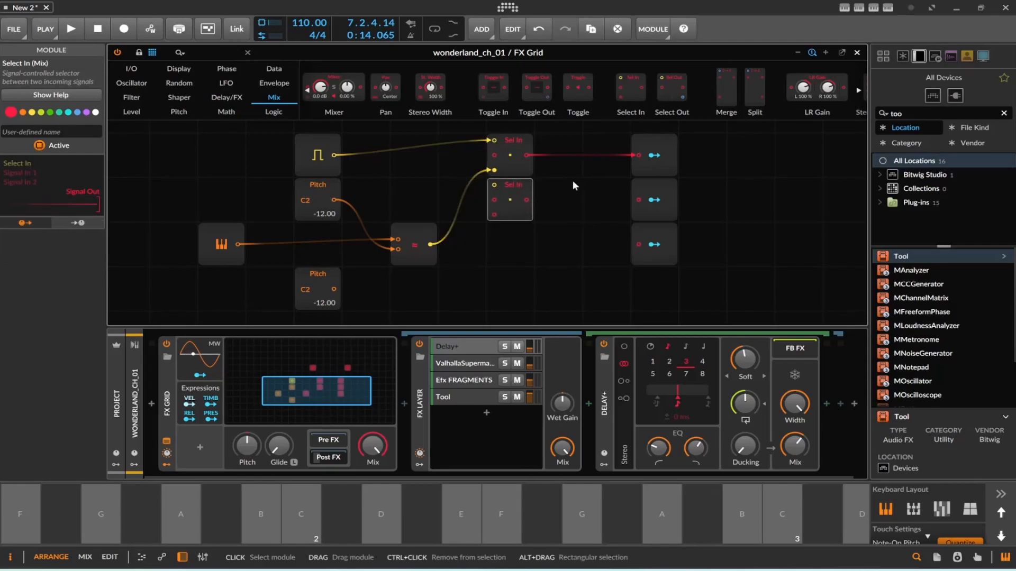
pyautogui.moveTo(625, 99); pyautogui.dragTo(531, 253)
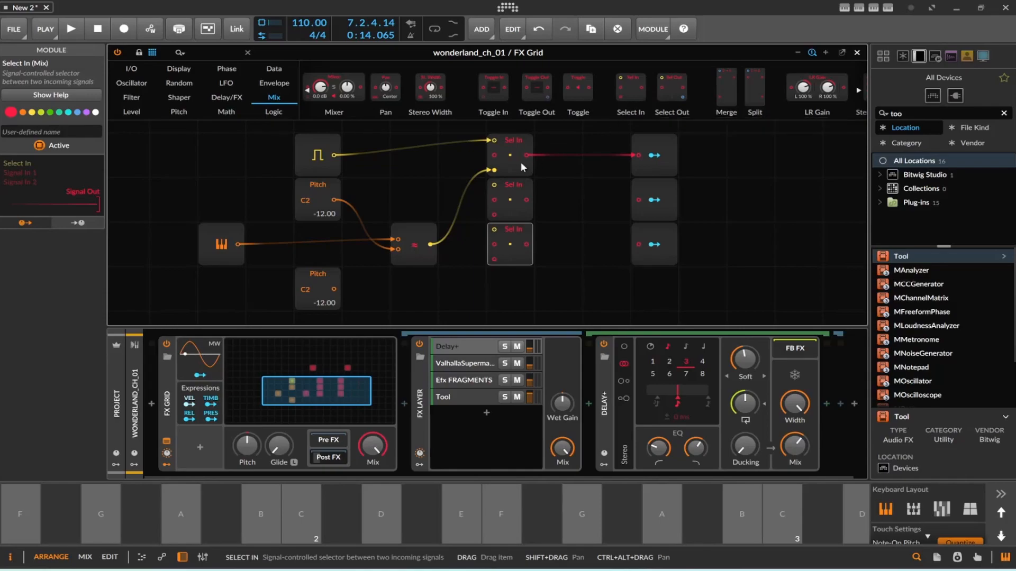
pyautogui.moveTo(239, 244); pyautogui.dragTo(272, 242)
pyautogui.moveTo(334, 154); pyautogui.dragTo(492, 188)
pyautogui.moveTo(334, 155); pyautogui.dragTo(489, 227)
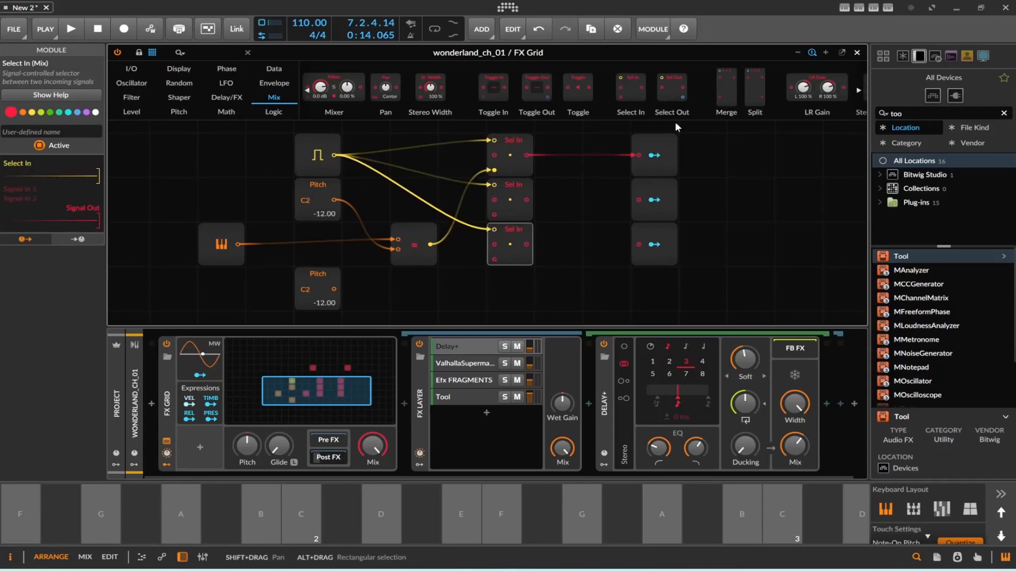
# - Insert a Merge module with 3 in ports before the first Modulator Out and wire all three Select In outputs into it
pyautogui.moveTo(726, 88); pyautogui.dragTo(552, 170)
pyautogui.click(531, 155)
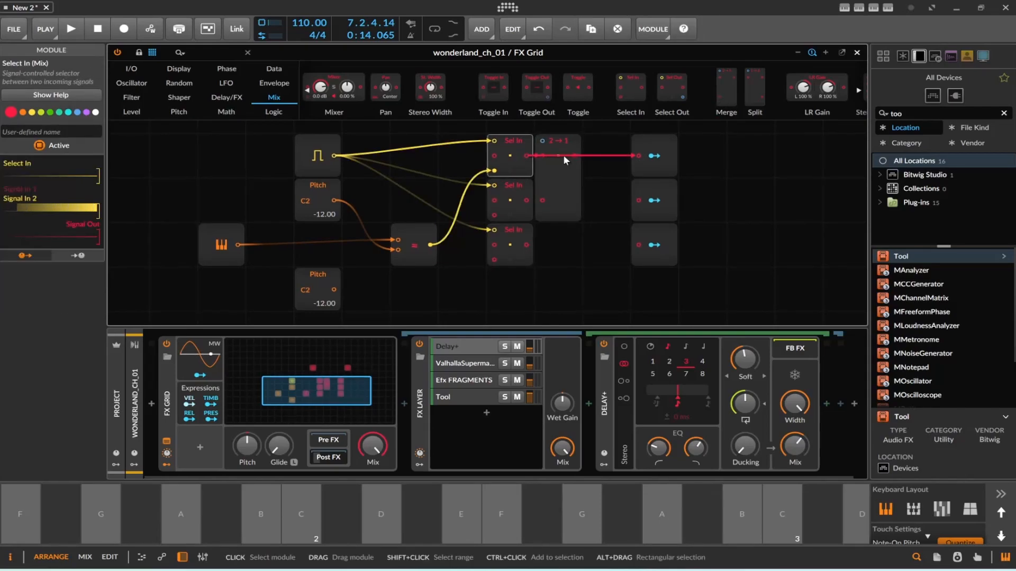
pyautogui.moveTo(574, 155); pyautogui.dragTo(636, 153)
pyautogui.click(554, 192)
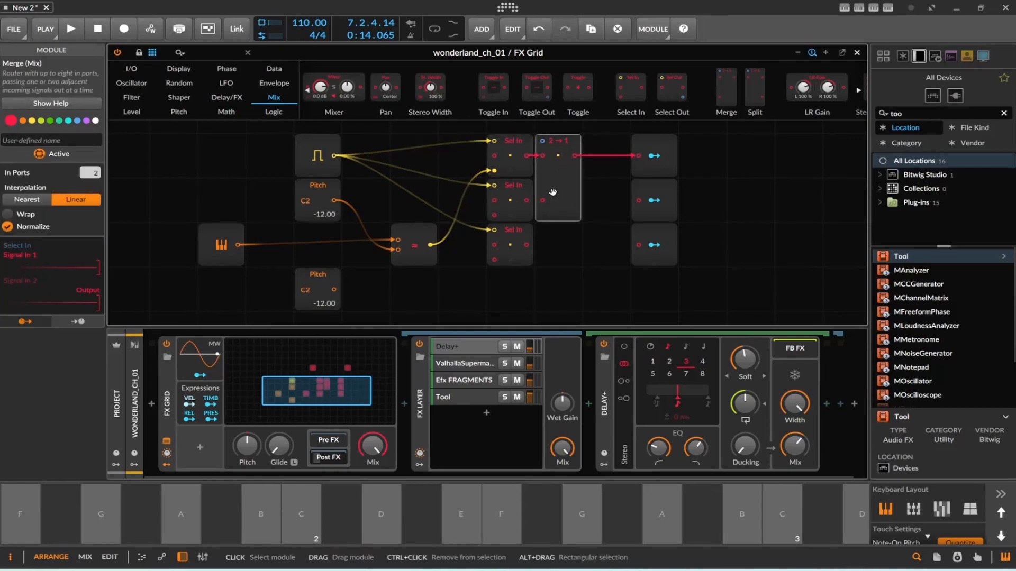
pyautogui.moveTo(87, 178); pyautogui.dragTo(87, 170)
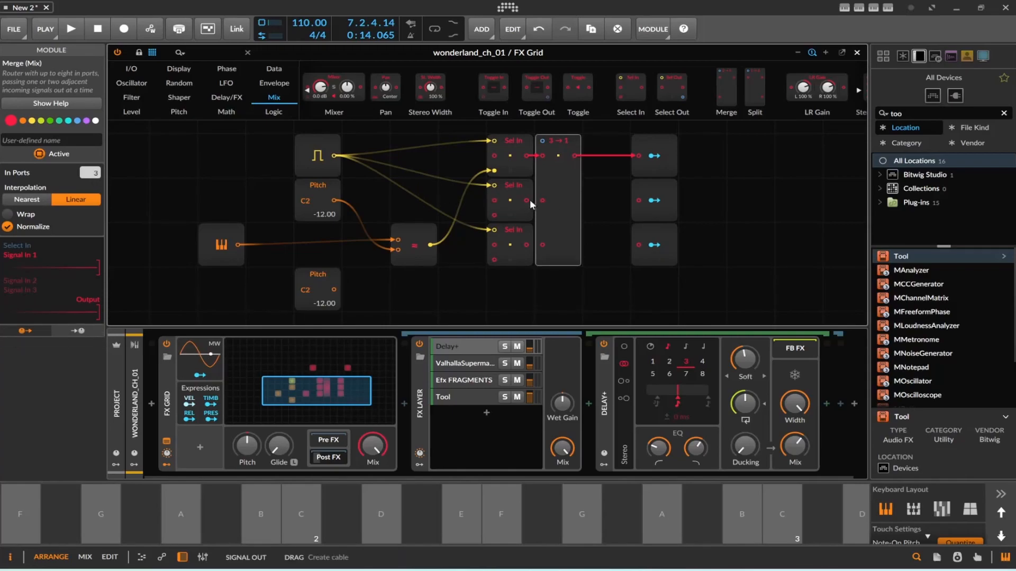
pyautogui.moveTo(552, 199); pyautogui.dragTo(542, 200)
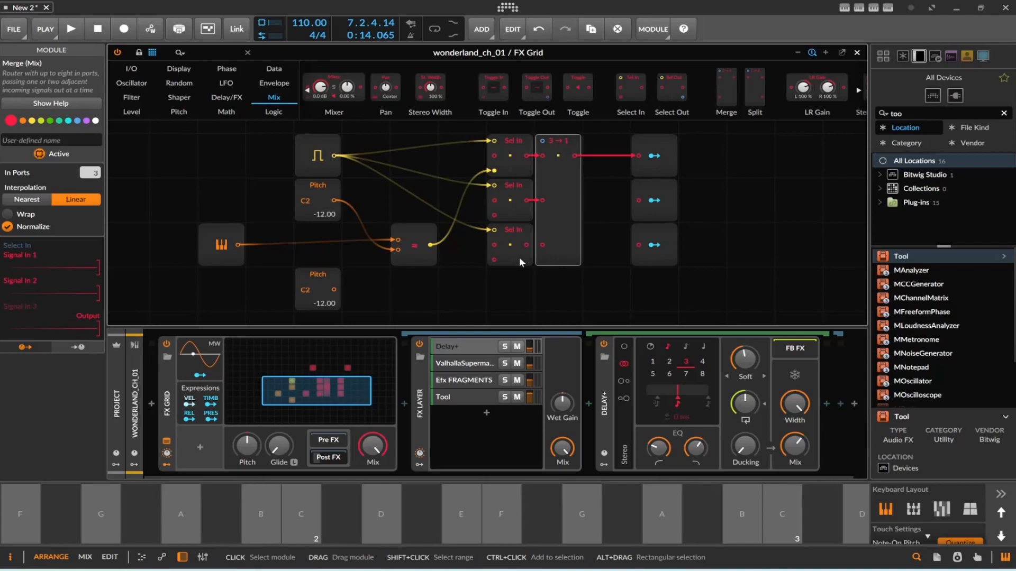
pyautogui.moveTo(526, 246); pyautogui.dragTo(542, 244)
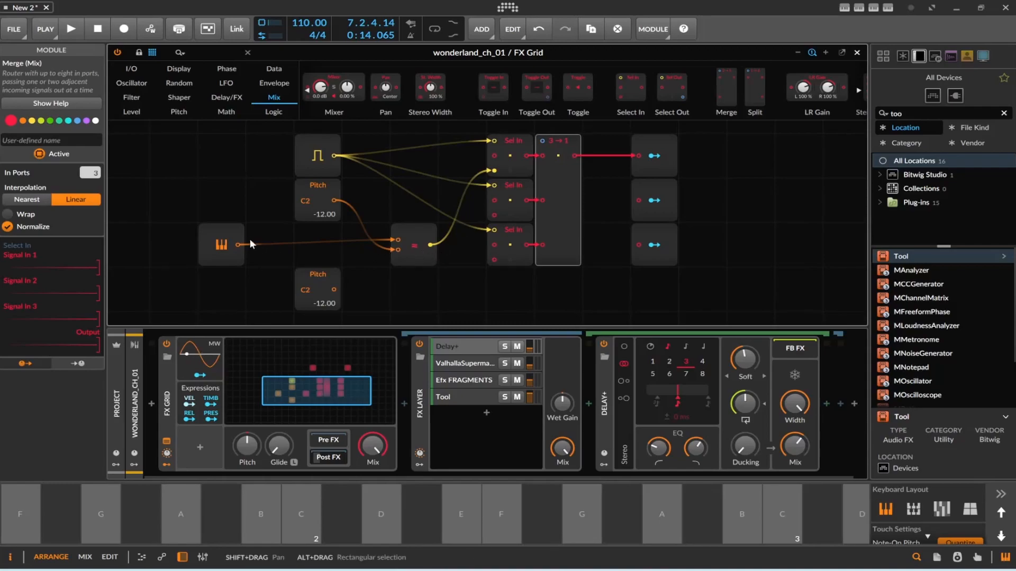
# - Set the duplicated Pitch module to D2, and add another copy beneath it set to E2
pyautogui.click(223, 243)
pyautogui.scroll(-1, 326, 244)
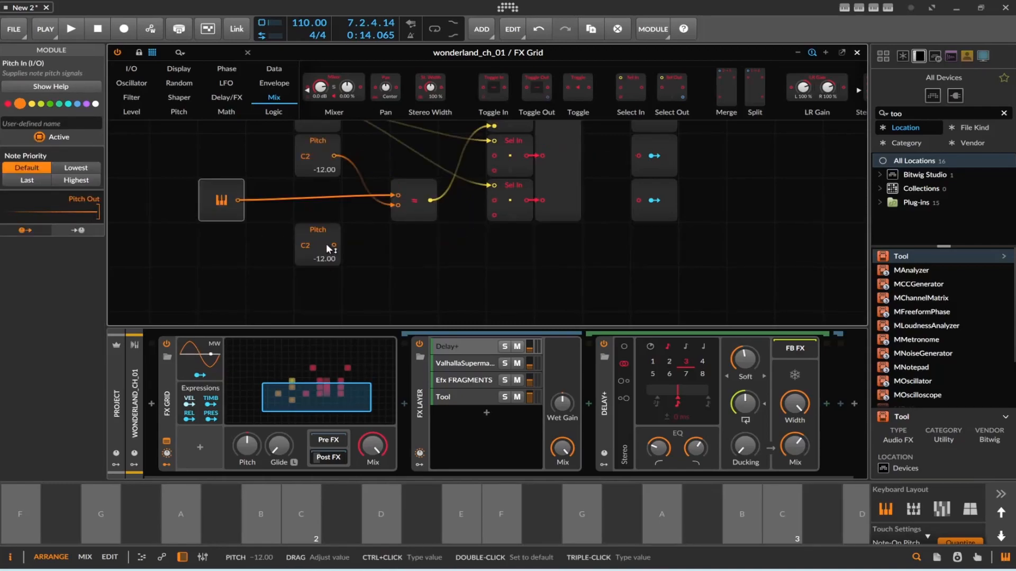
pyautogui.moveTo(326, 243); pyautogui.dragTo(326, 238)
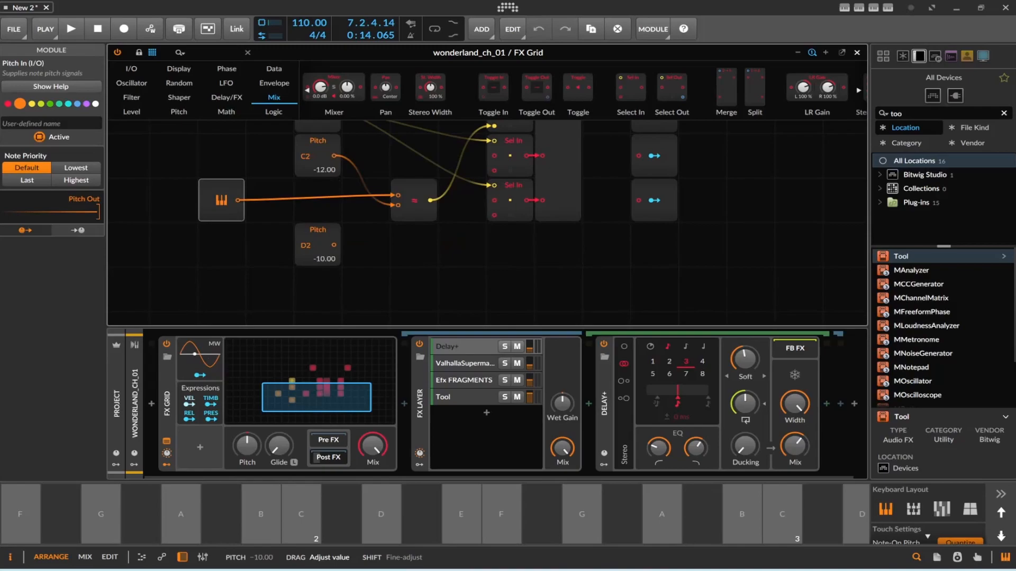
pyautogui.click(307, 231)
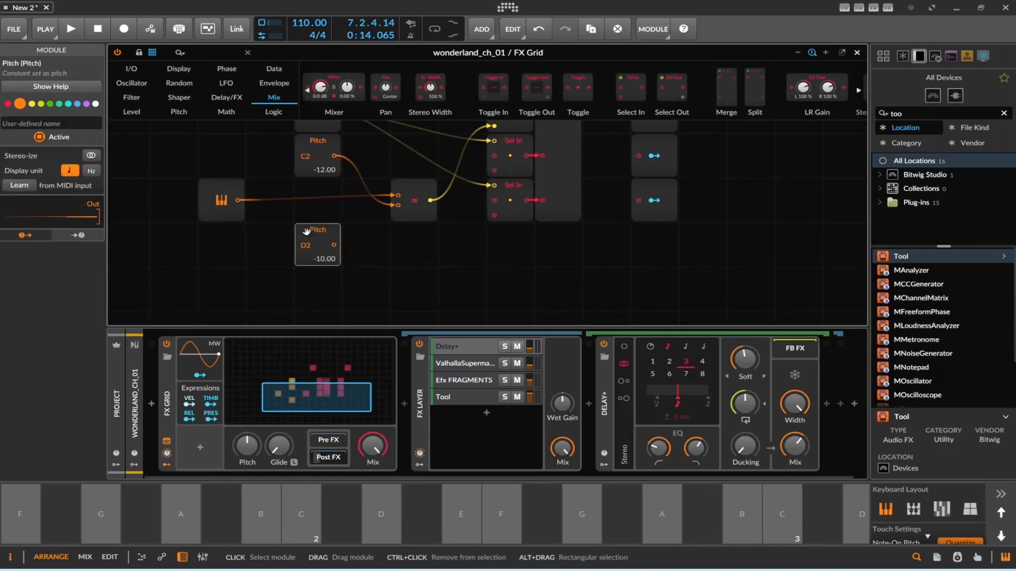
pyautogui.moveTo(307, 231); pyautogui.dragTo(304, 278)
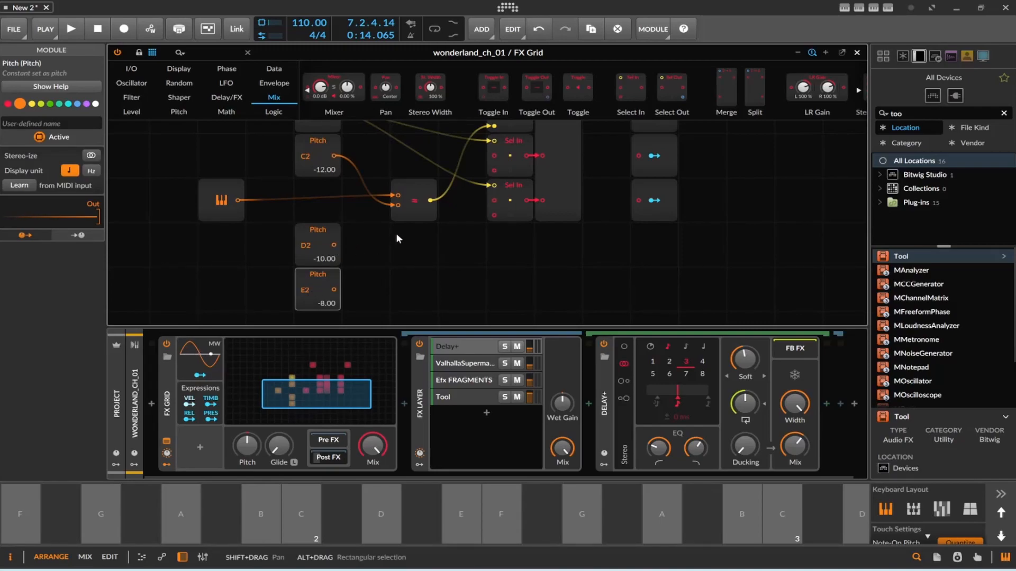
# - Duplicate the comparator twice beside the D2 and E2 Pitch modules and disconnect the C2 cables from both copies
pyautogui.click(414, 213)
pyautogui.moveTo(418, 213); pyautogui.dragTo(417, 283)
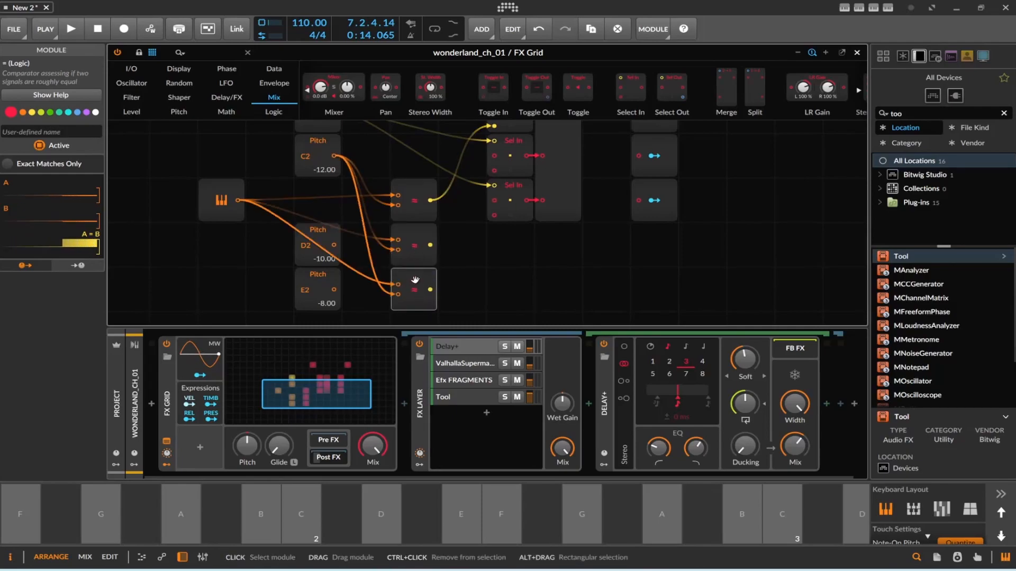
pyautogui.doubleClick(396, 249)
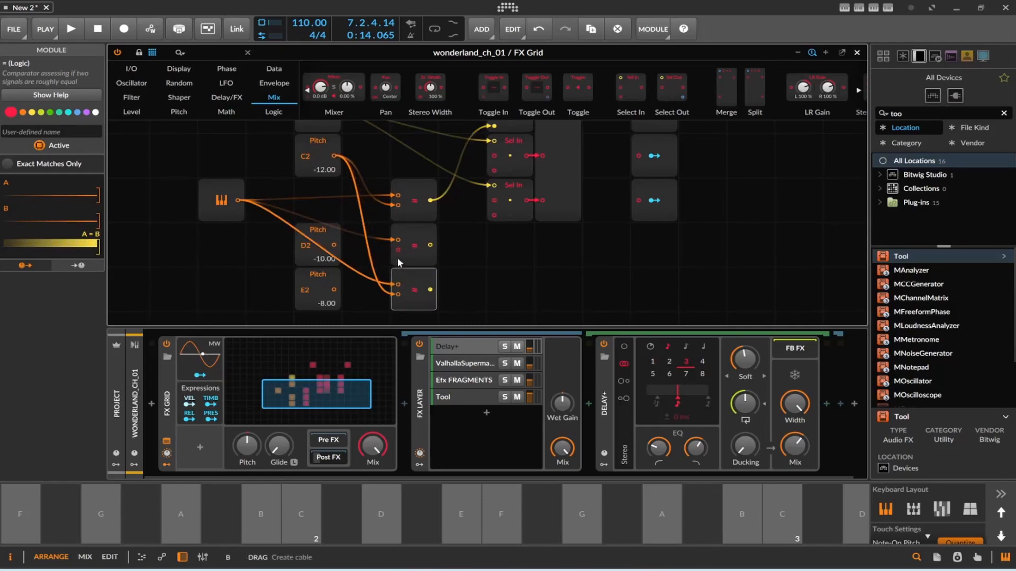
pyautogui.doubleClick(398, 294)
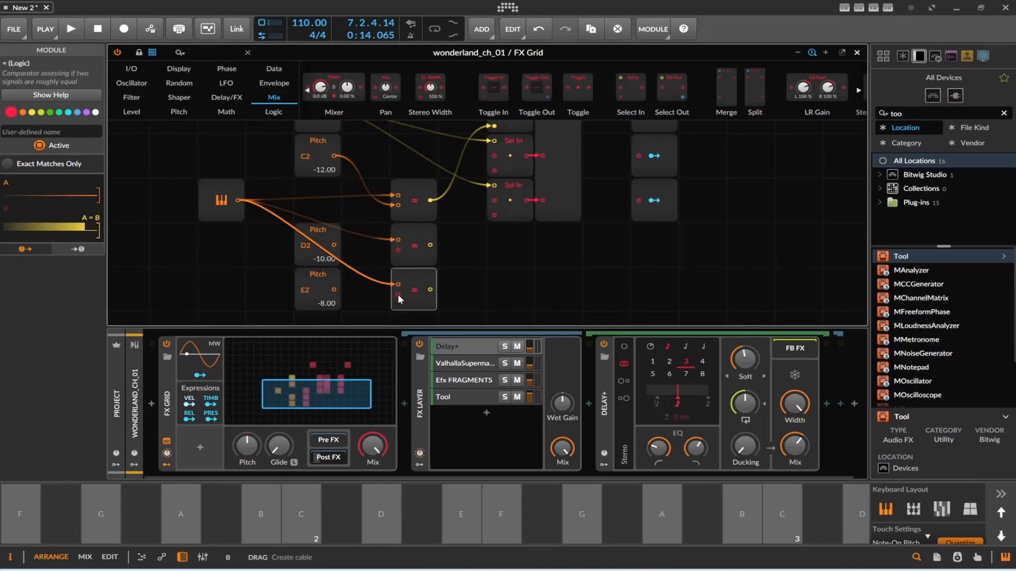
# - Wire D2 and E2 into their comparators' second inputs, and the comparator outputs to the second and third Select In's lowest inputs
pyautogui.moveTo(333, 245); pyautogui.dragTo(495, 171)
pyautogui.moveTo(334, 289); pyautogui.dragTo(398, 295)
pyautogui.moveTo(492, 218); pyautogui.dragTo(495, 215)
pyautogui.scroll(3, 746, 195)
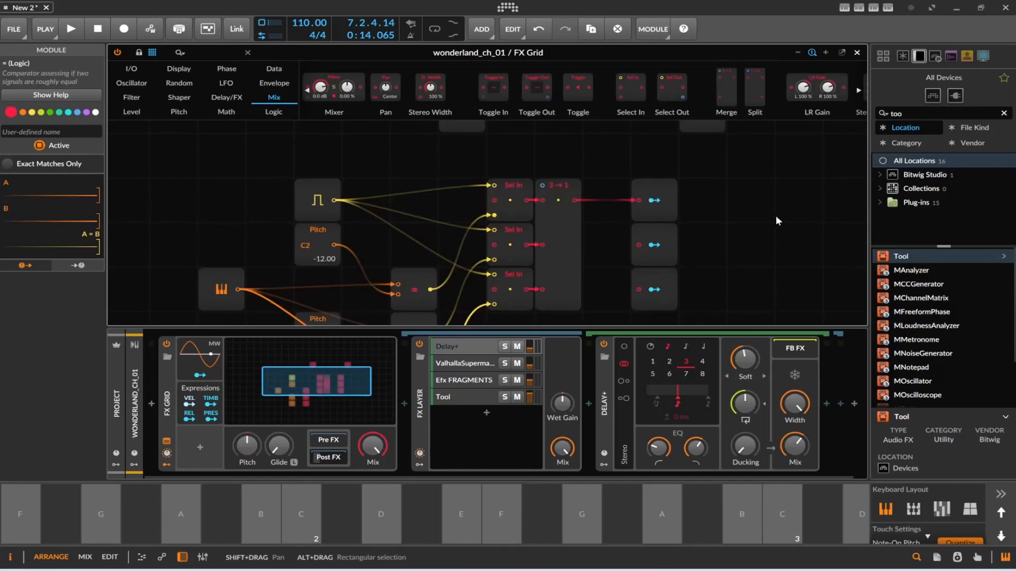
pyautogui.scroll(-3, 723, 245)
pyautogui.scroll(2, 721, 245)
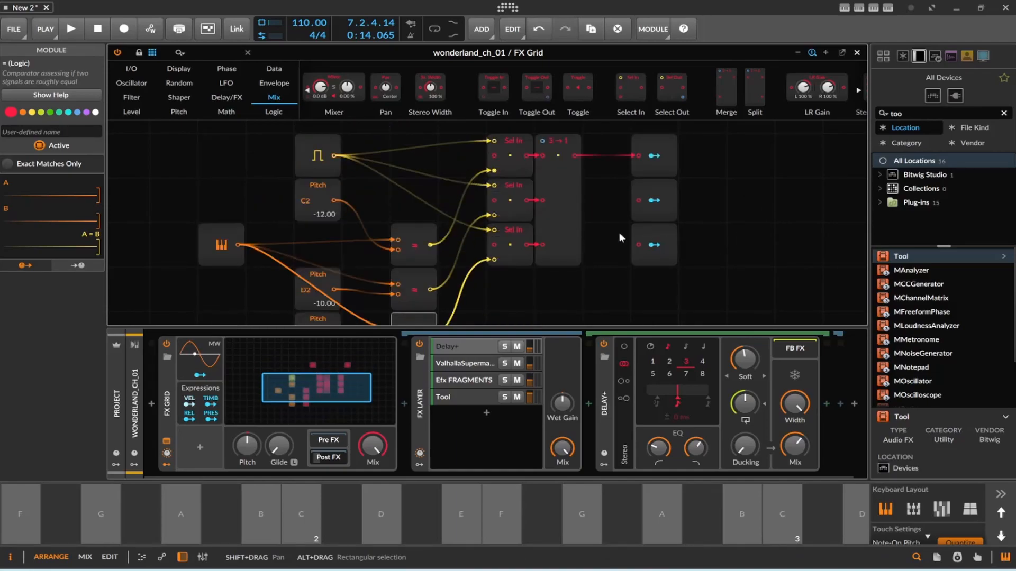
# - Delete the Merge module and wire each Select In output to its own Modulator Out
pyautogui.click(568, 193)
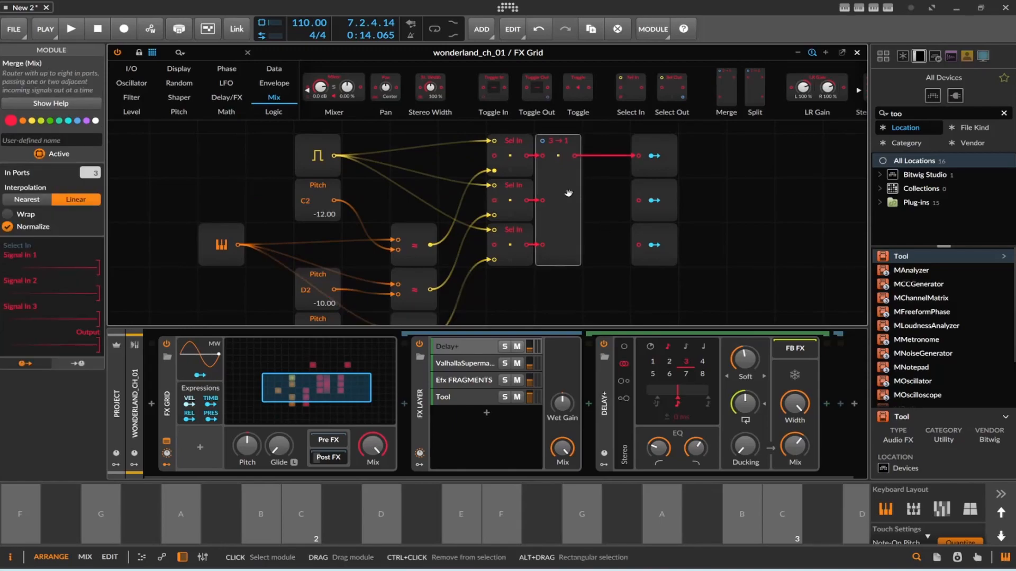
pyautogui.press('Delete')
pyautogui.moveTo(529, 197); pyautogui.dragTo(650, 201)
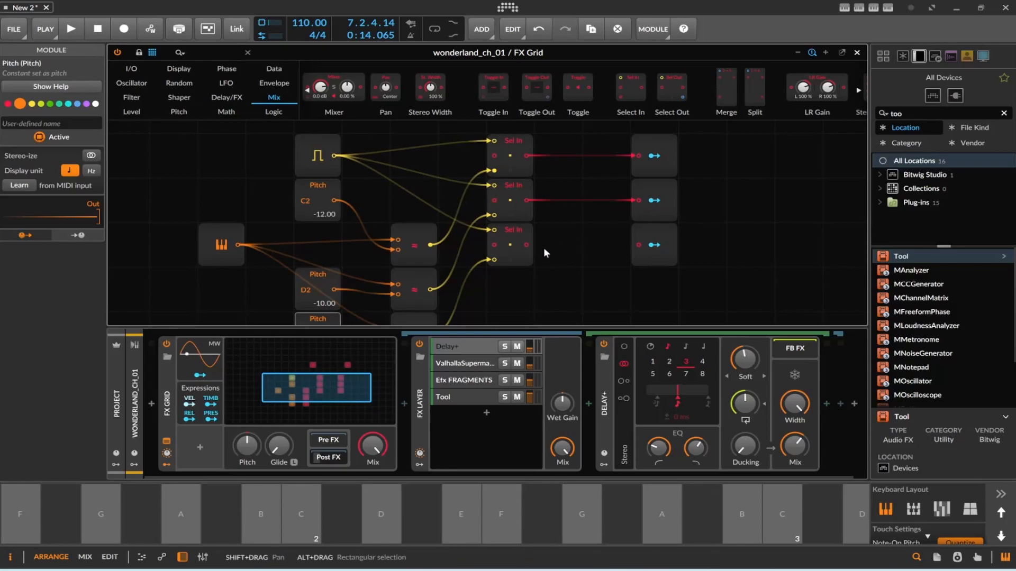
pyautogui.moveTo(529, 243); pyautogui.dragTo(639, 245)
# - Check which FX layer volumes the second and third Modulator Outs are mapped to
pyautogui.click(652, 203)
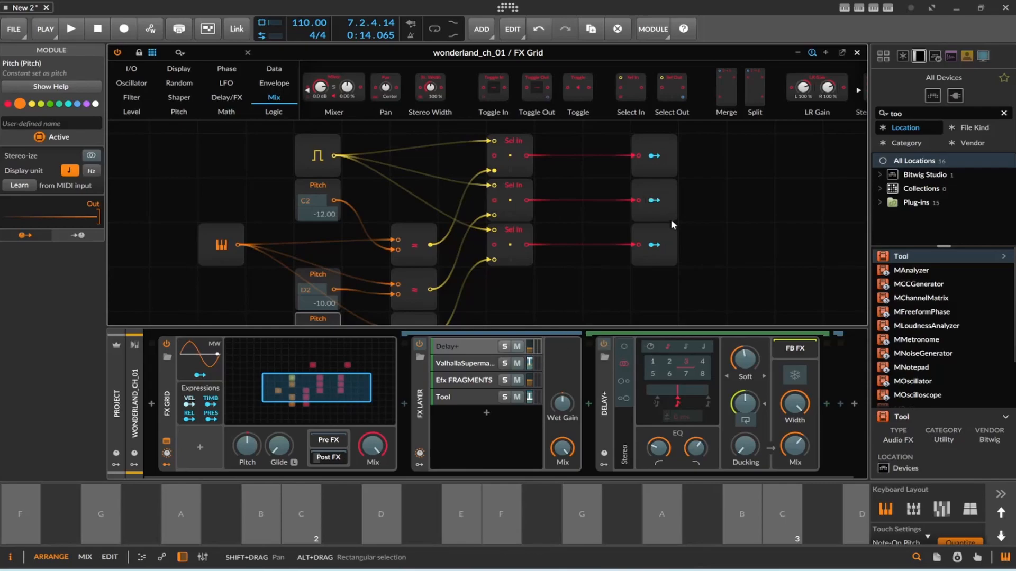
pyautogui.click(654, 201)
pyautogui.click(655, 247)
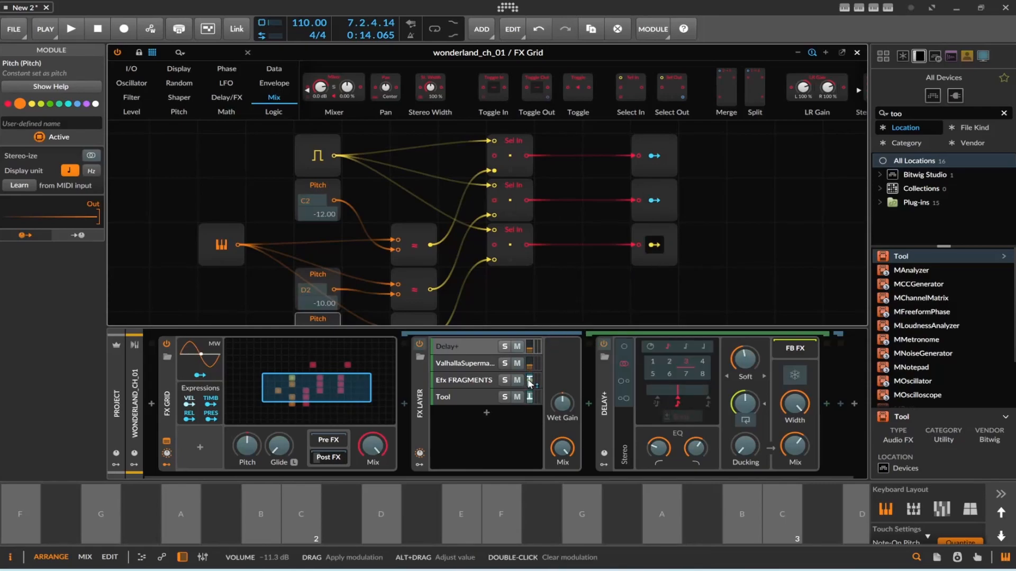
pyautogui.click(759, 233)
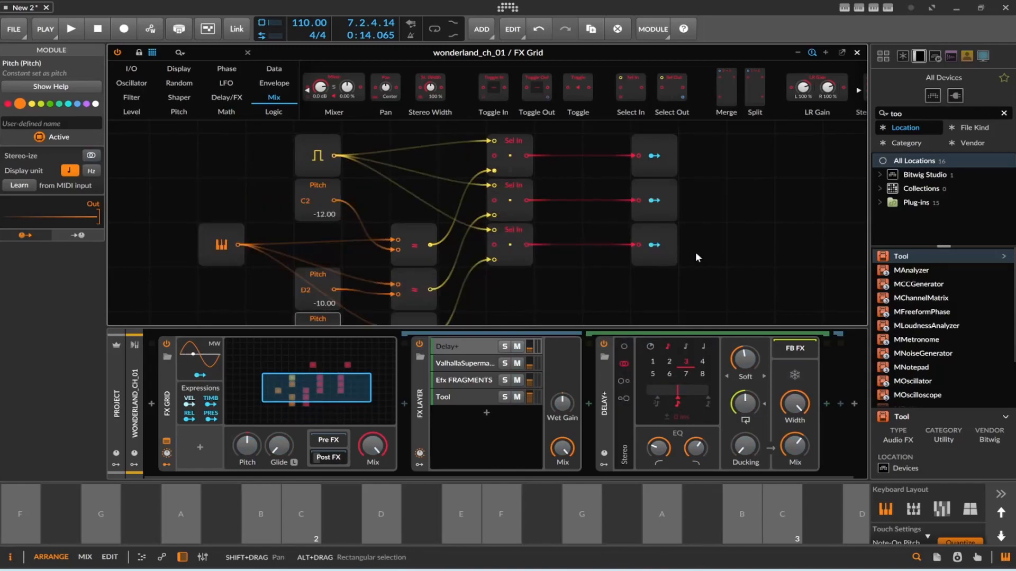
# - Start playback and set the ValhallaSupermassive layer's plug-in to 46.0% Warp and 82.8% Mix
pyautogui.click(69, 30)
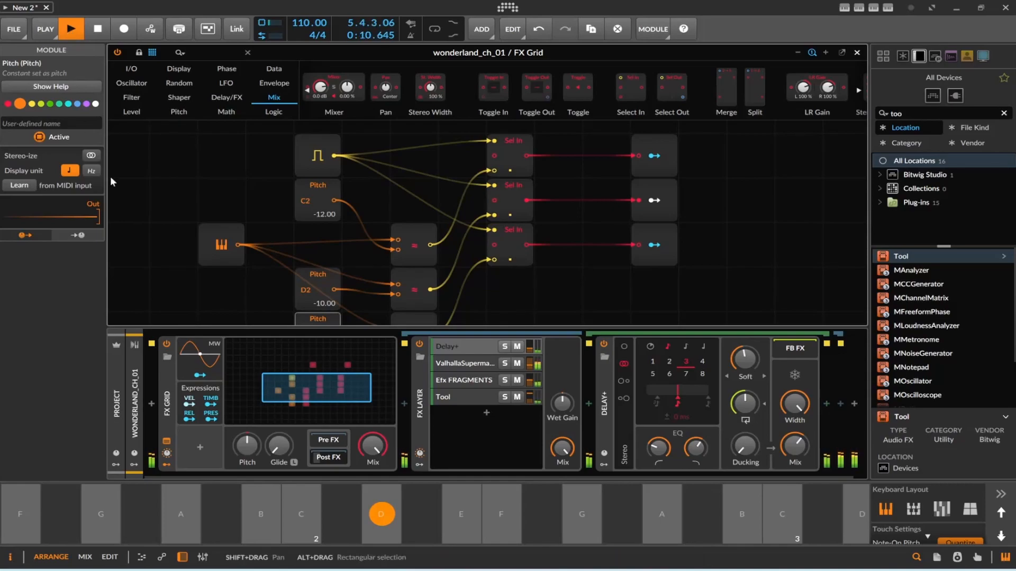
pyautogui.click(465, 363)
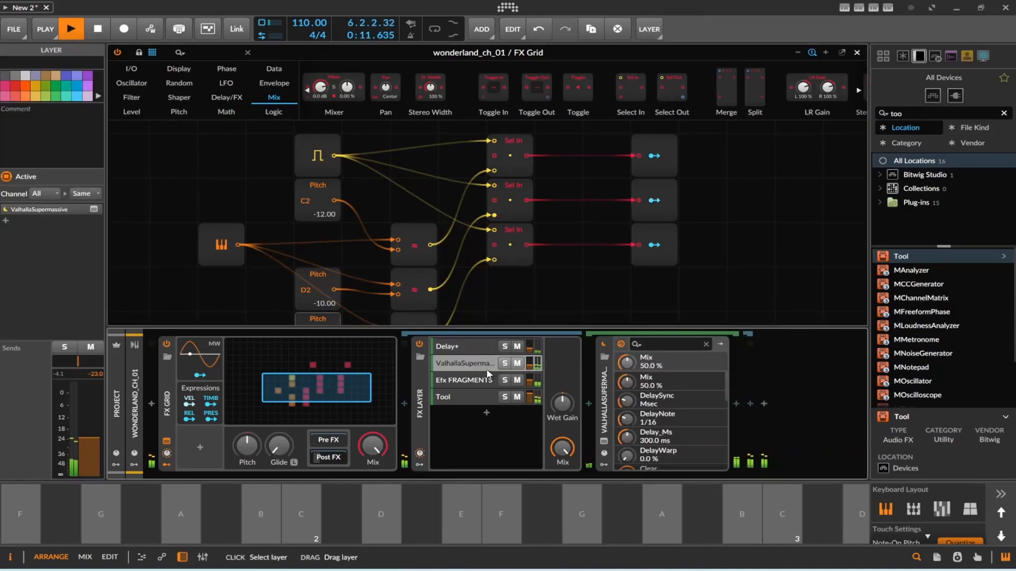
pyautogui.click(606, 443)
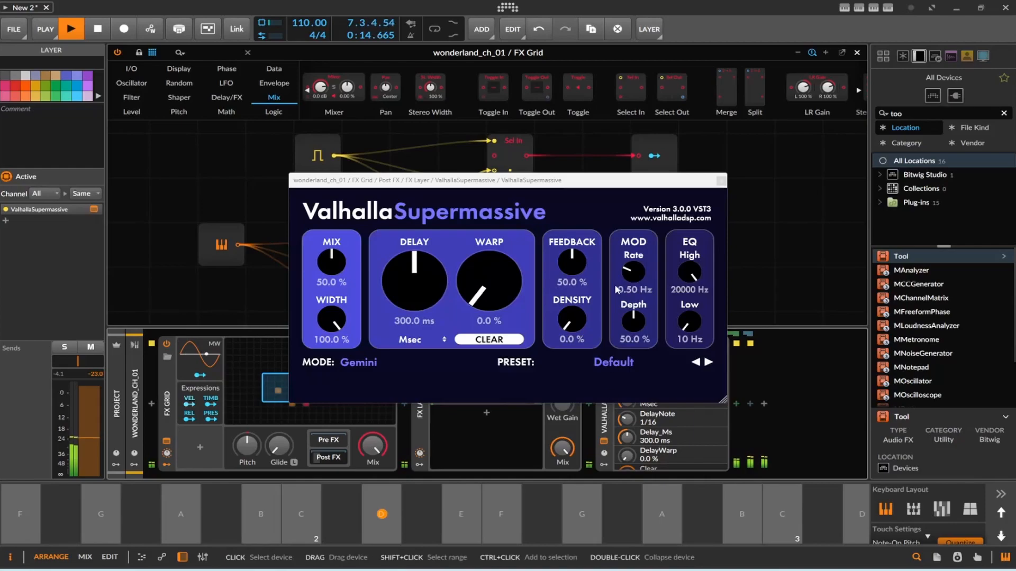
pyautogui.moveTo(502, 277); pyautogui.dragTo(510, 233)
pyautogui.moveTo(332, 262); pyautogui.dragTo(338, 231)
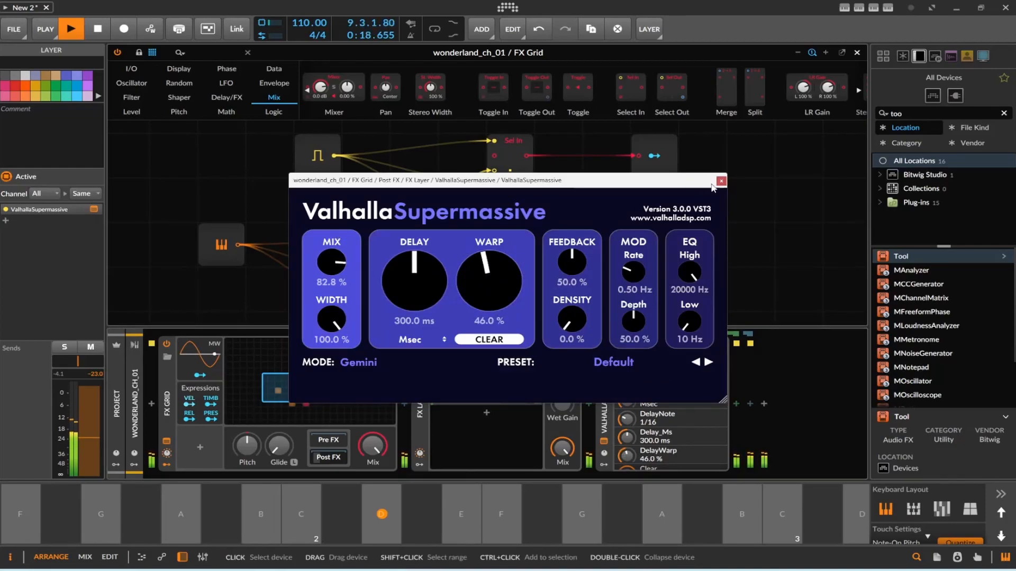
# - Raise ValhallaSupermassive's Feedback to 74.4% and Density to about 41.6%, and close its window
pyautogui.moveTo(591, 241); pyautogui.dragTo(585, 245)
pyautogui.moveTo(572, 317); pyautogui.dragTo(582, 257)
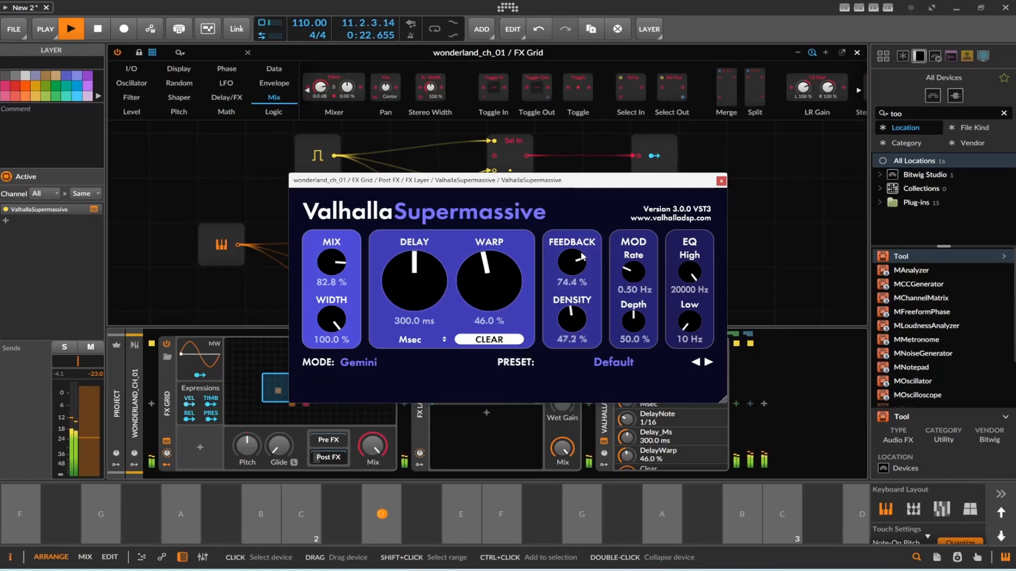
pyautogui.click(721, 181)
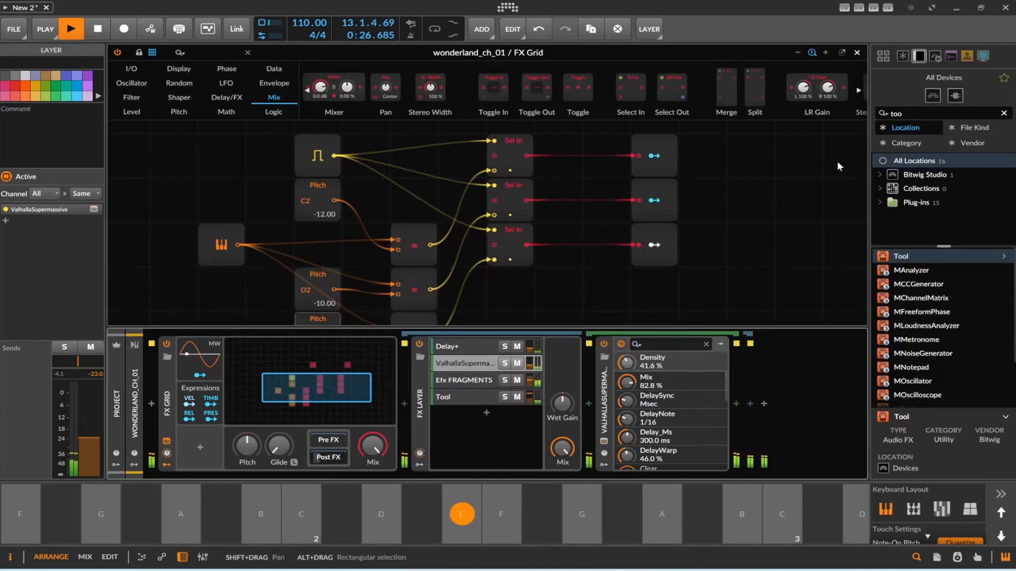
# - Load the 1 Bar Glimmers preset in the Efx FRAGMENTS layer's plug-in and close its window
pyautogui.click(453, 381)
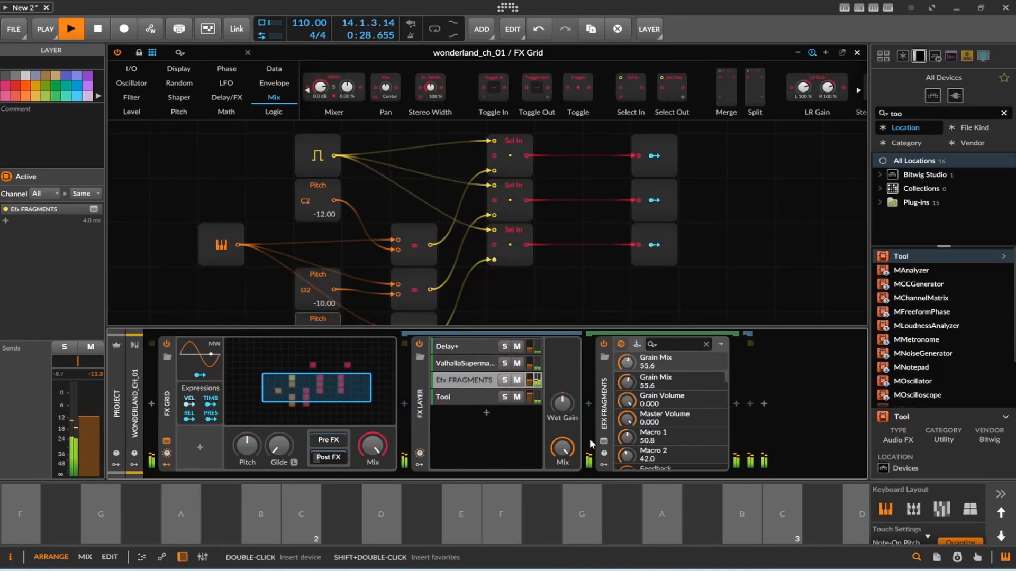
pyautogui.click(604, 442)
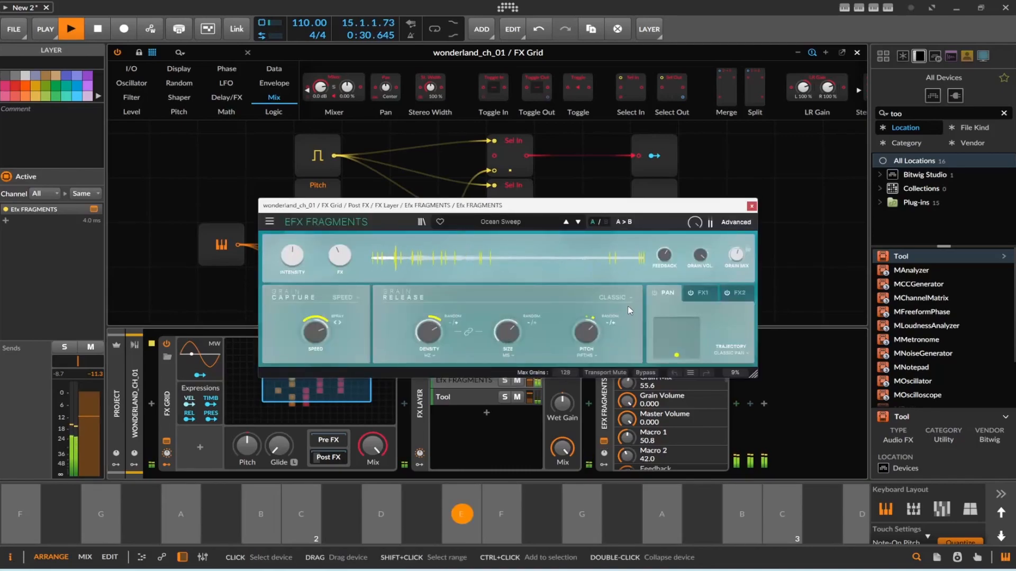
pyautogui.click(579, 223)
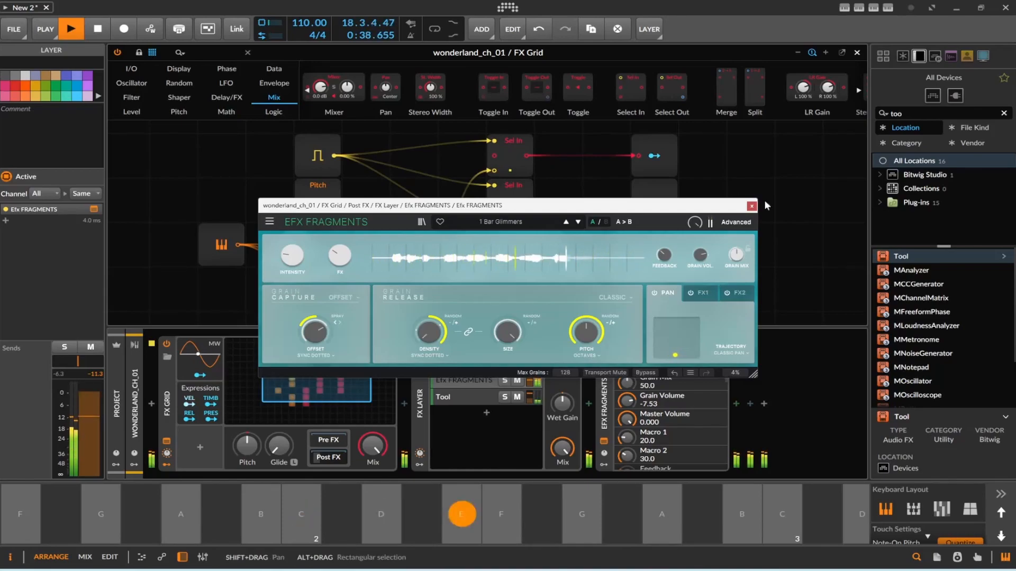
pyautogui.moveTo(598, 247)
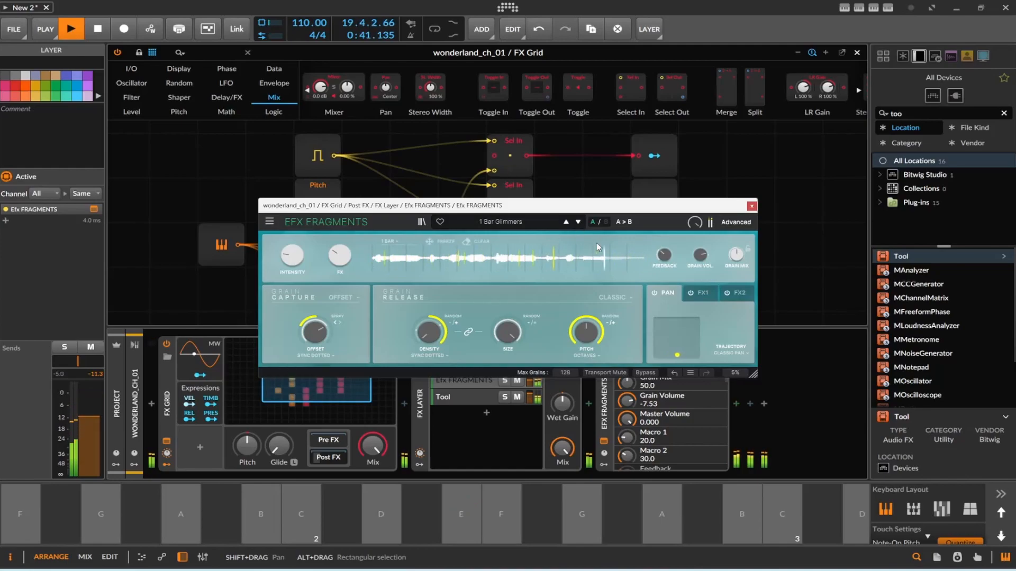
pyautogui.click(751, 206)
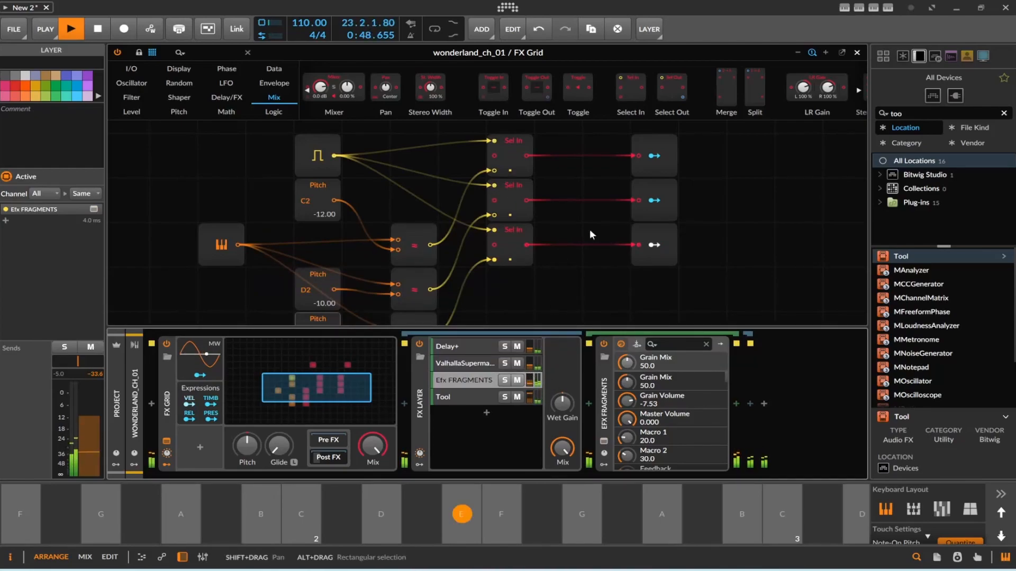
# - Check the third Modulator Out's mapping, and set Efx FRAGMENTS' Grain Mix to 52.4 and Grain Volume to -1.37
pyautogui.click(656, 246)
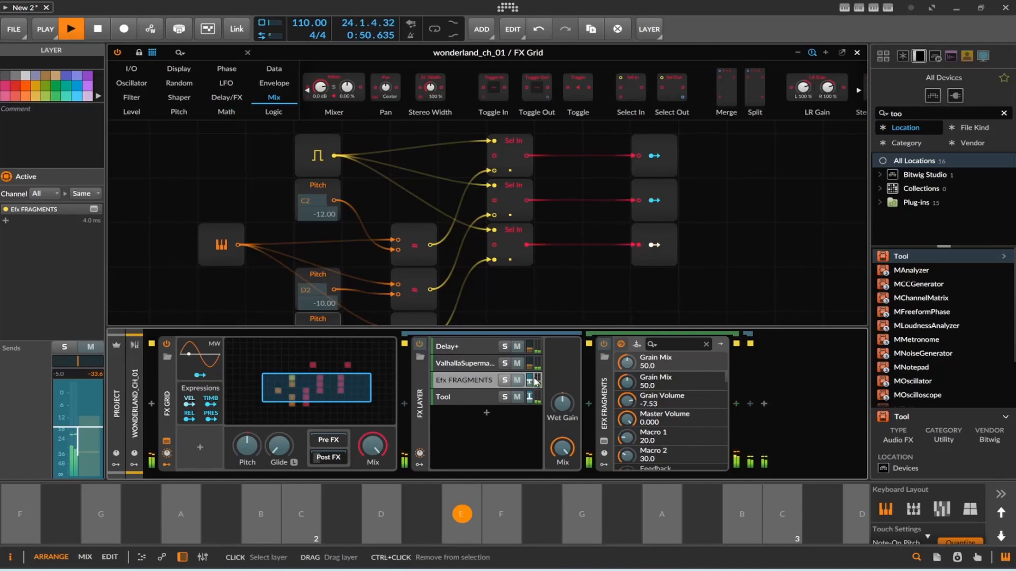
pyautogui.click(655, 244)
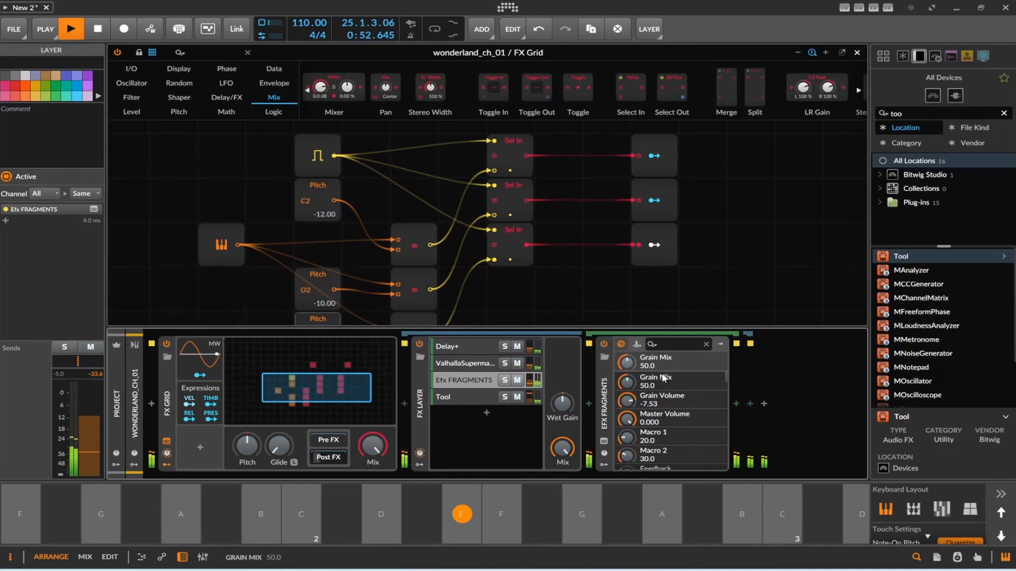
pyautogui.moveTo(627, 366); pyautogui.dragTo(628, 362)
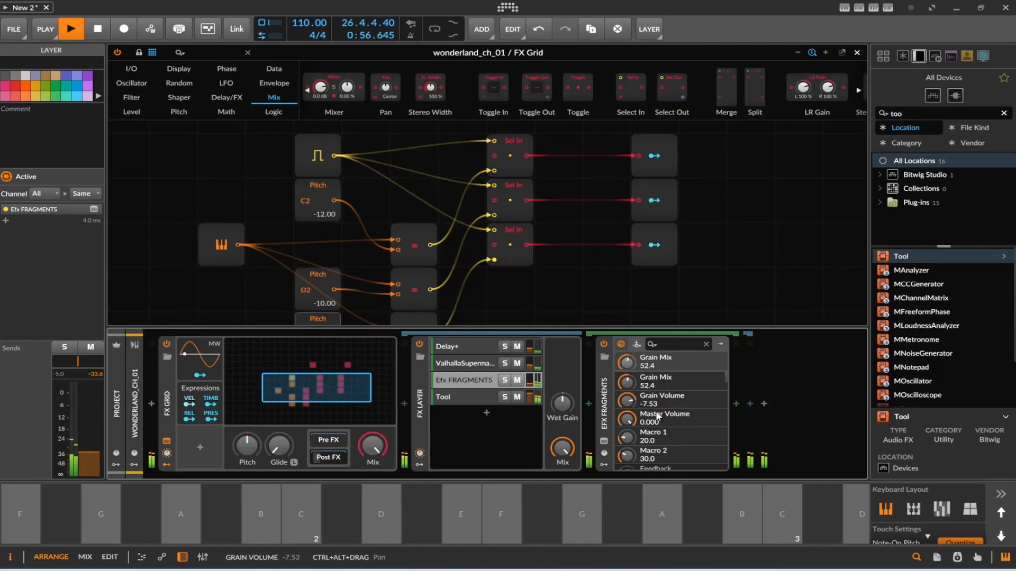
pyautogui.moveTo(630, 402); pyautogui.dragTo(631, 401)
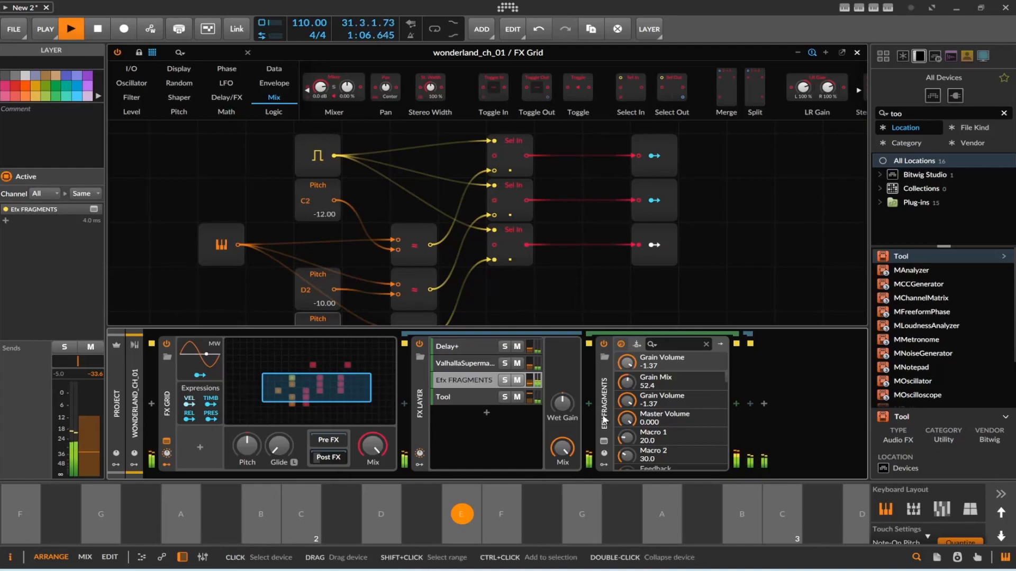
# - Step forward through the Efx FRAGMENTS presets to Cascade Circles and close the plug-in window
pyautogui.click(604, 441)
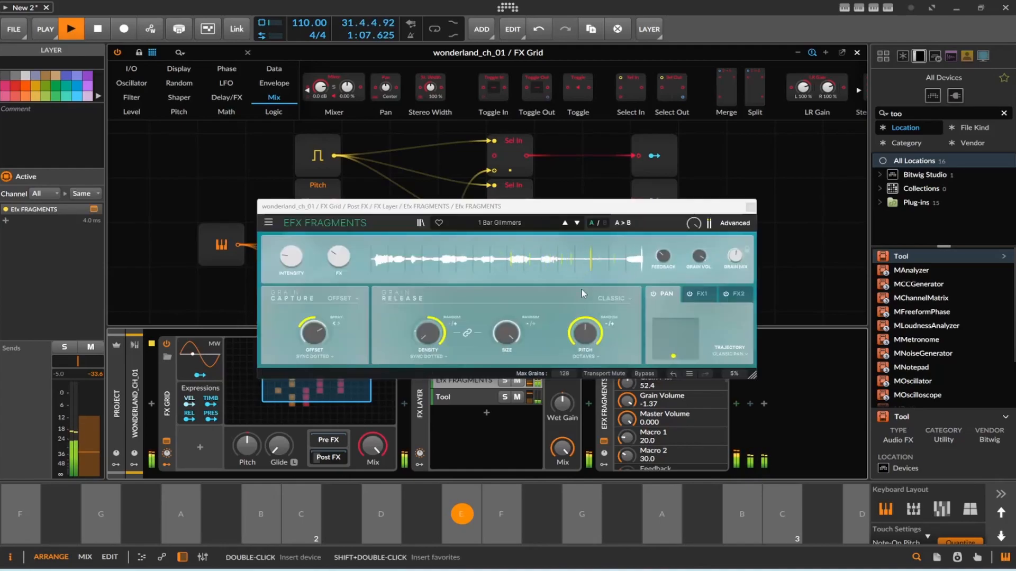
pyautogui.click(577, 223)
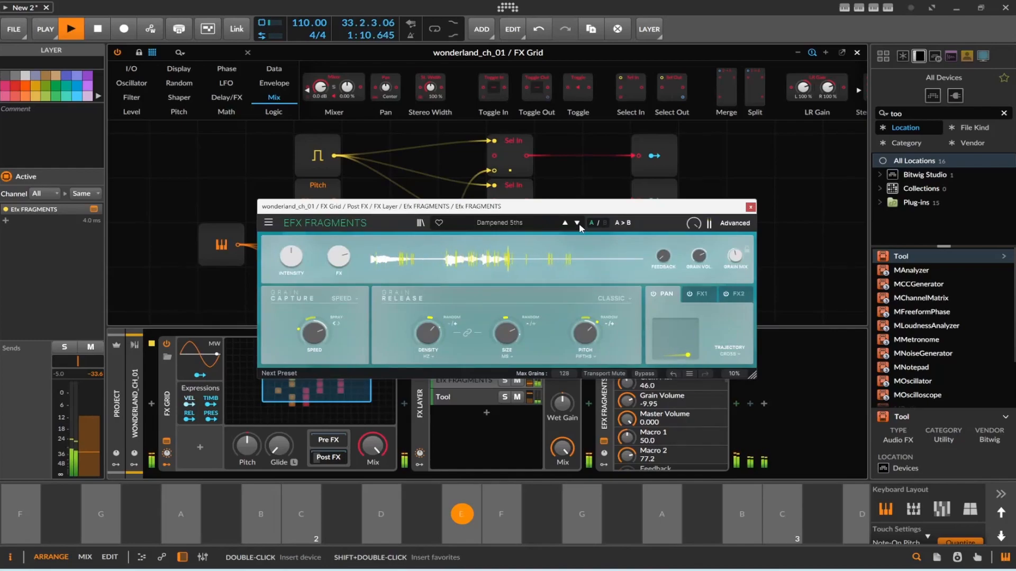
pyautogui.click(579, 225)
pyautogui.click(577, 224)
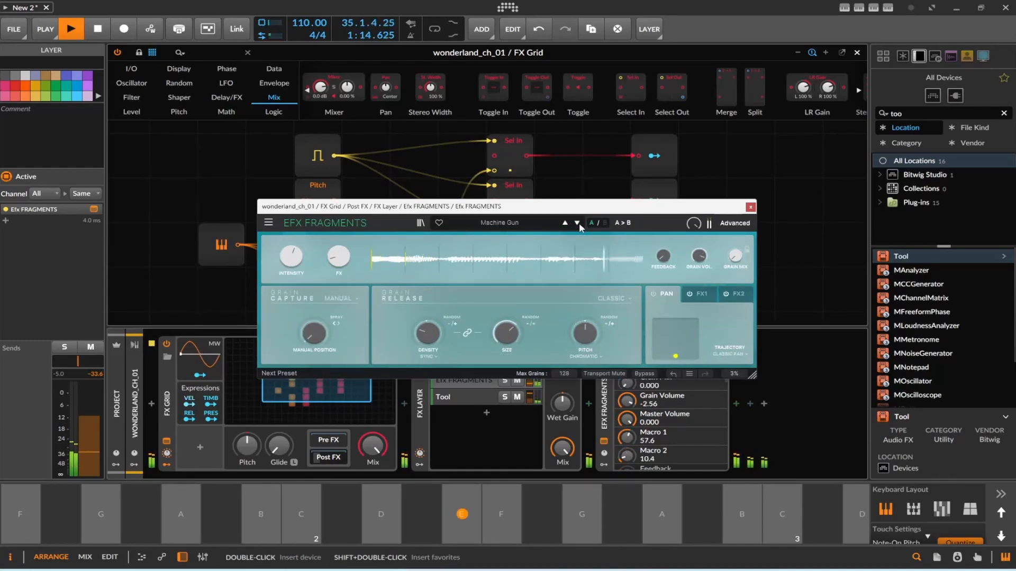
pyautogui.click(578, 224)
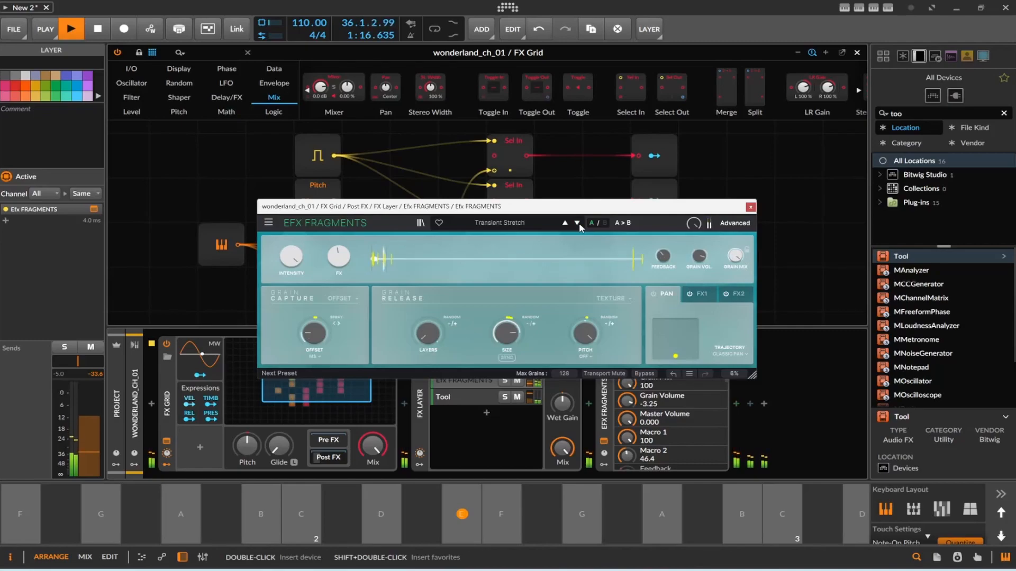
pyautogui.click(577, 224)
pyautogui.click(578, 224)
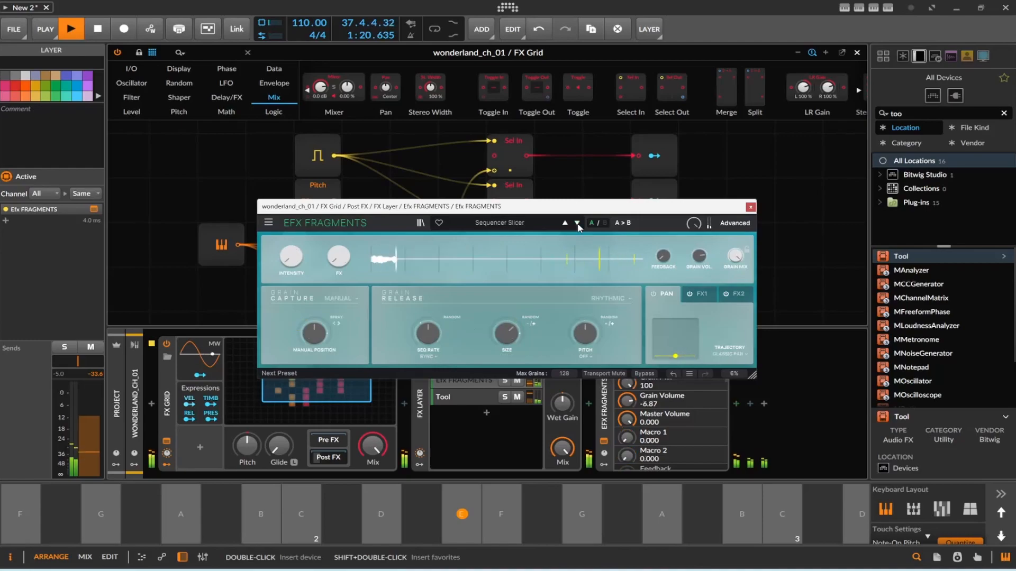
pyautogui.click(577, 224)
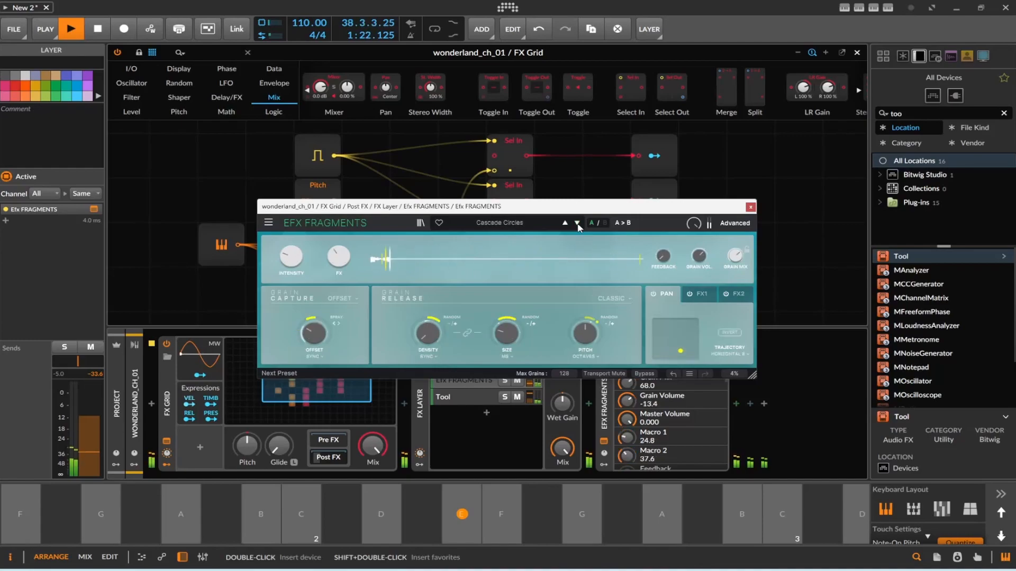
pyautogui.click(750, 207)
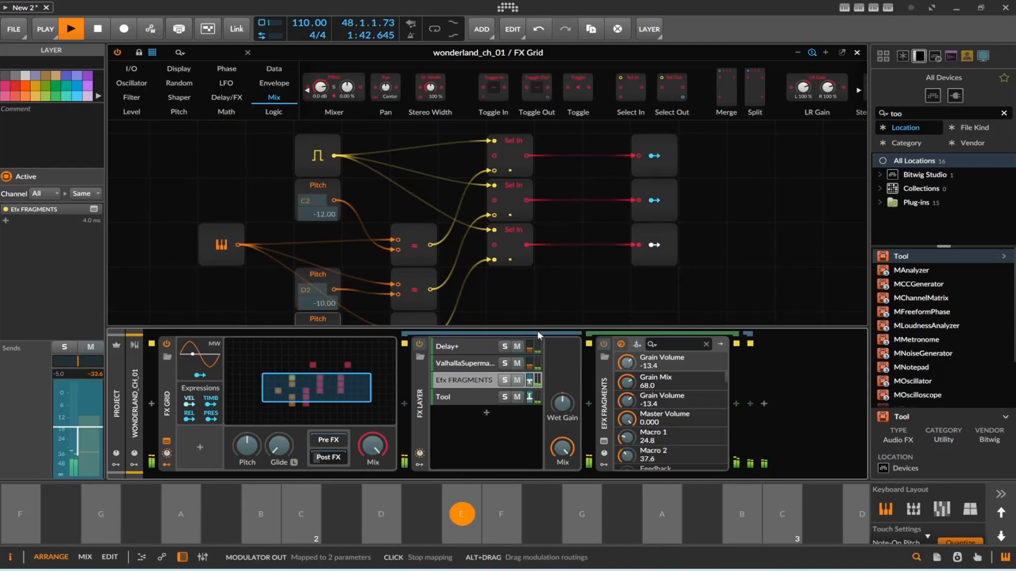
# - Select the Tool layer with the third Modulator Out's mapping active, and stop playback
pyautogui.click(525, 398)
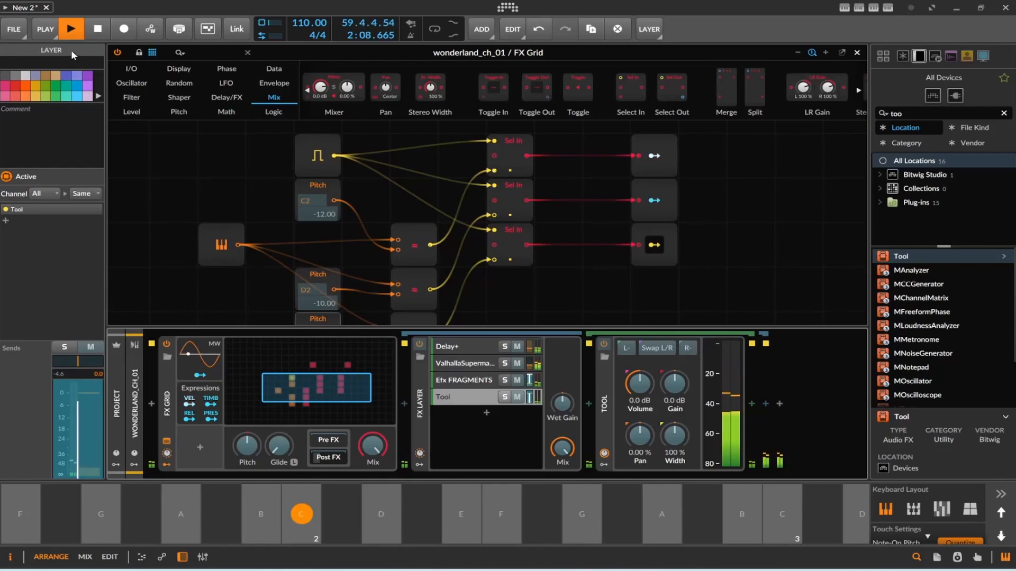
pyautogui.click(90, 30)
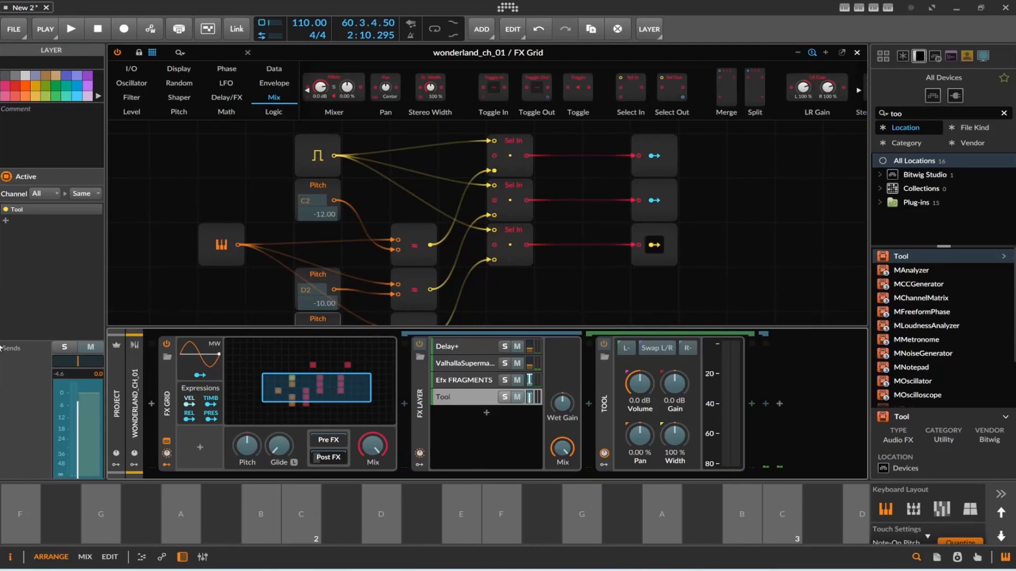
pyautogui.click(173, 389)
pyautogui.rightClick(174, 395)
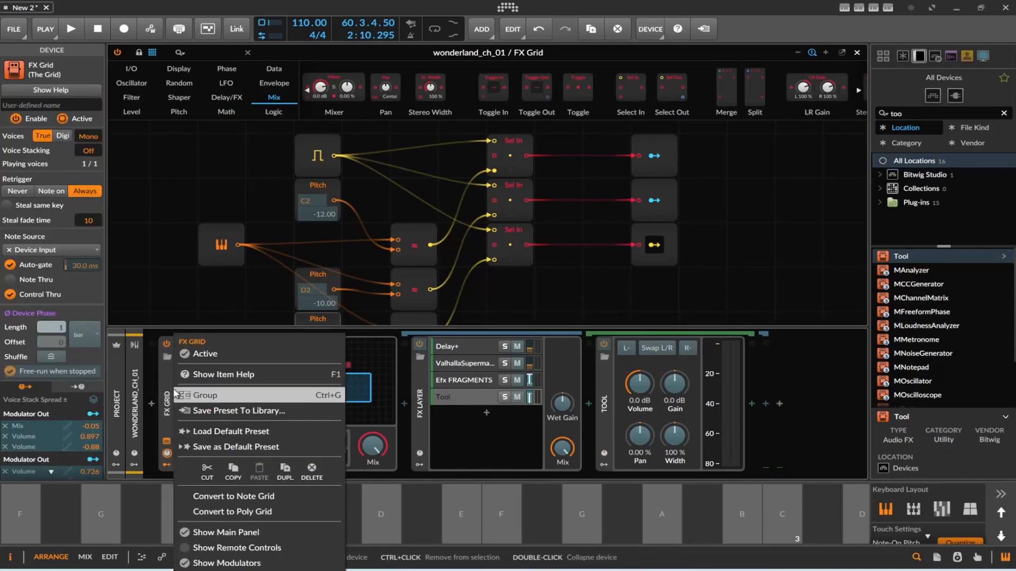
pyautogui.click(717, 291)
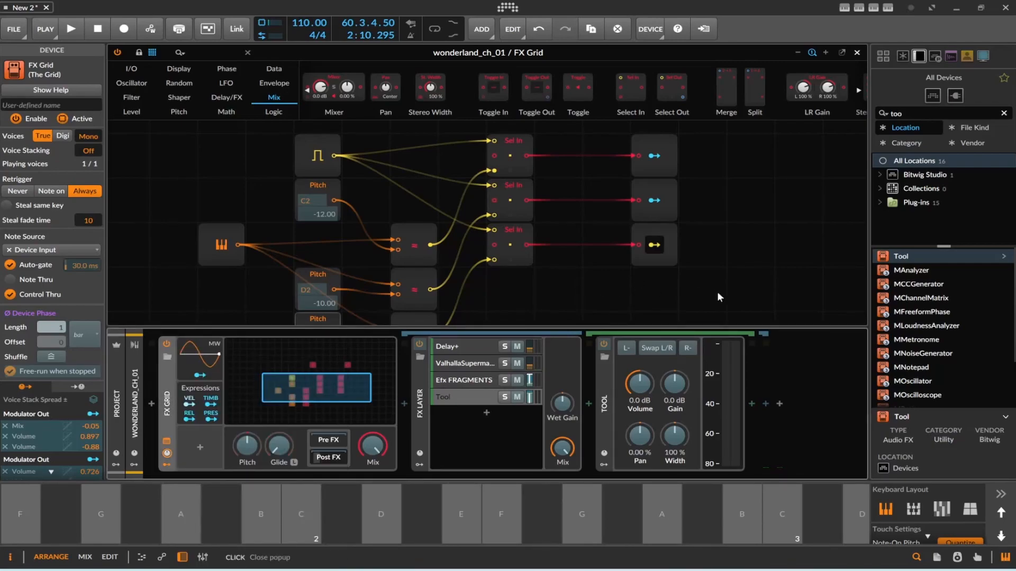
# - Play the track to audition how the notes switch the layered effects, and stop playback
pyautogui.click(81, 30)
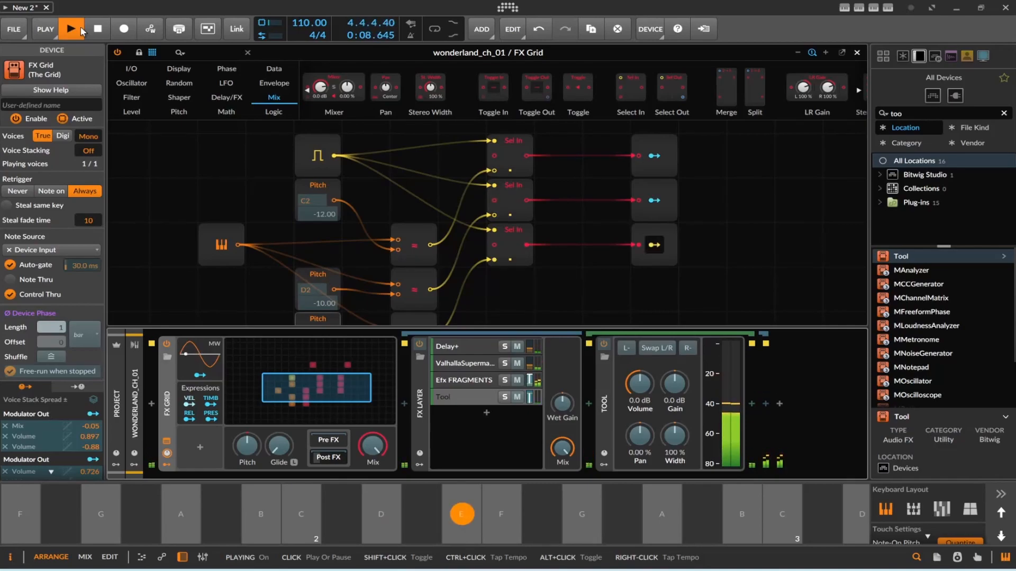
pyautogui.scroll(2, 440, 208)
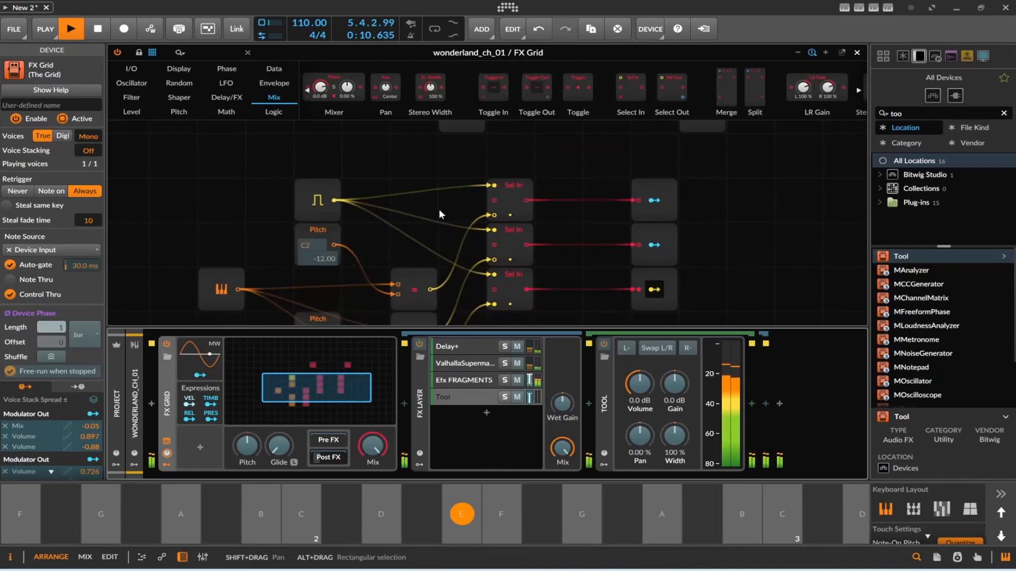
pyautogui.scroll(-2, 439, 208)
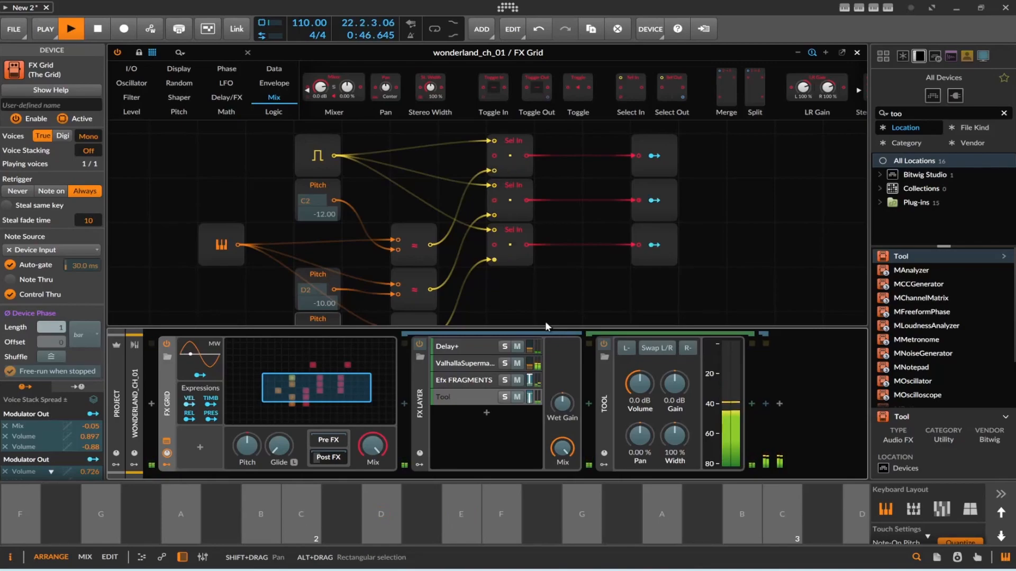
pyautogui.click(108, 31)
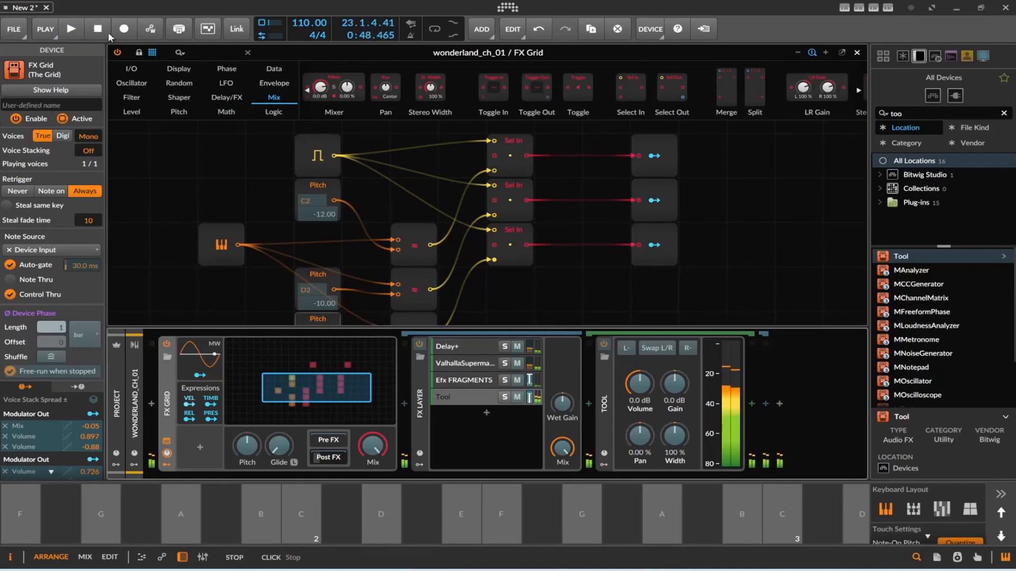